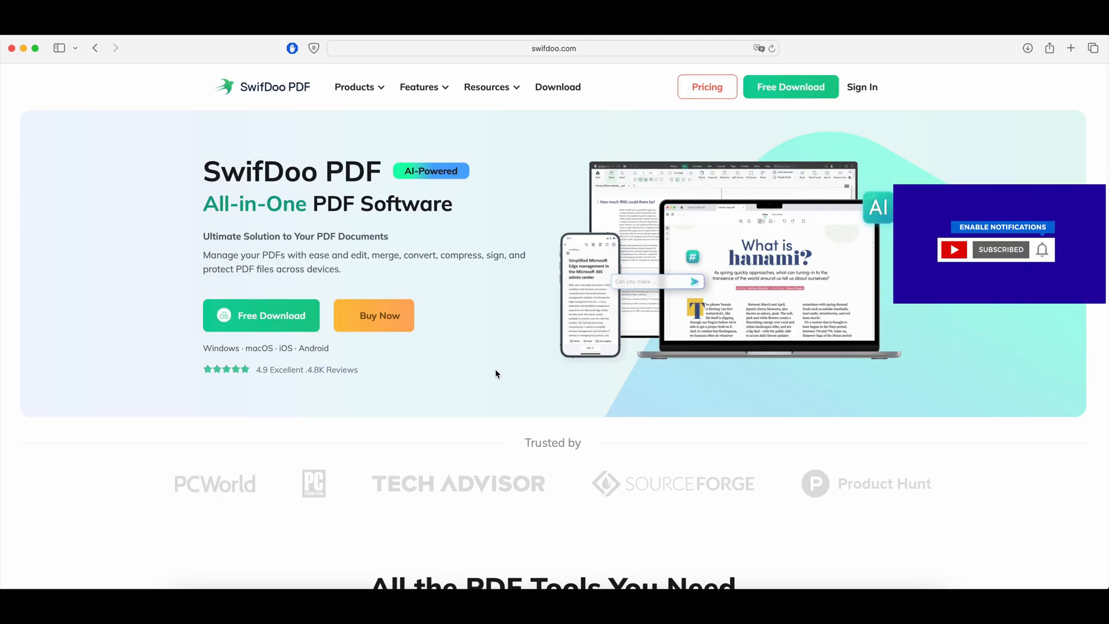
- Look through the SwifDoo PDF website's tools and its conversion, translation, OCR and AI feature descriptions
scroll(498, 376, "down", 6)
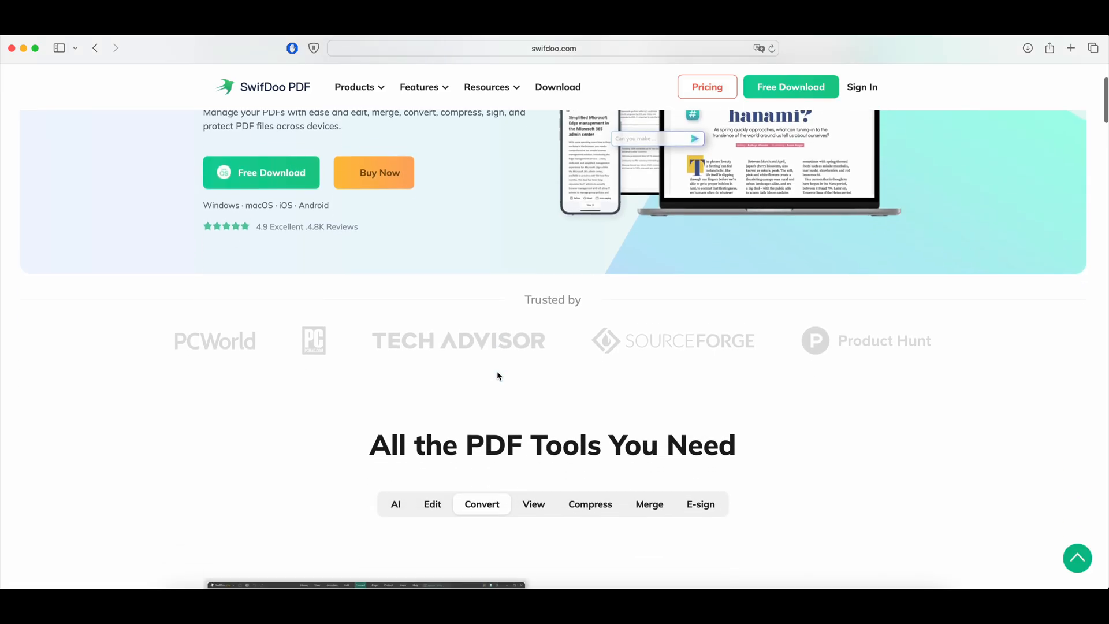
scroll(498, 376, "down", 2)
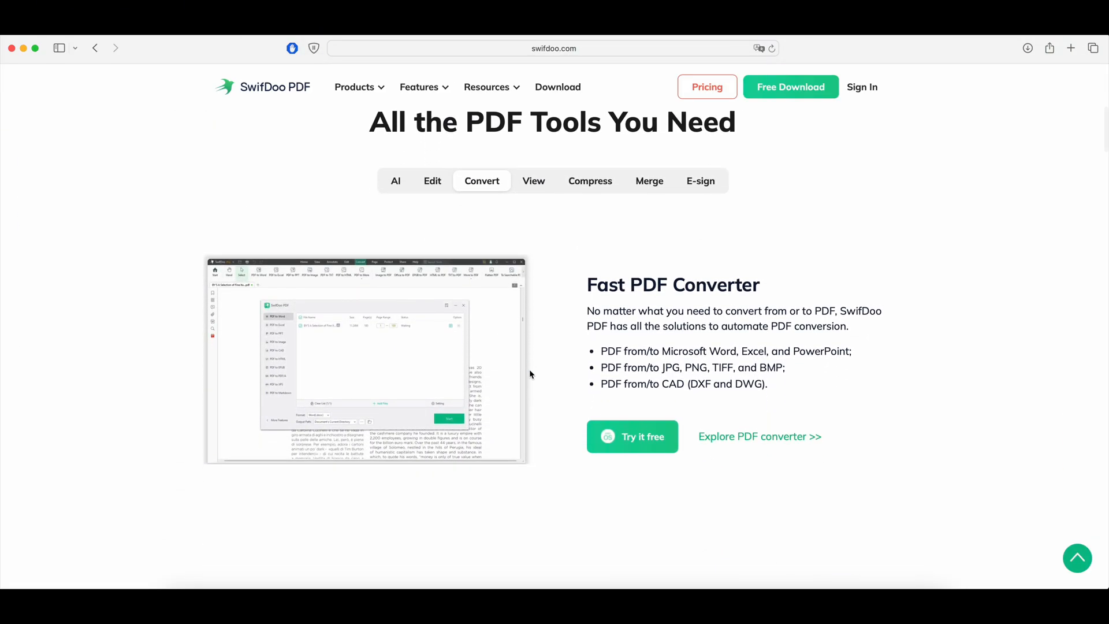
scroll(530, 374, "down", 5)
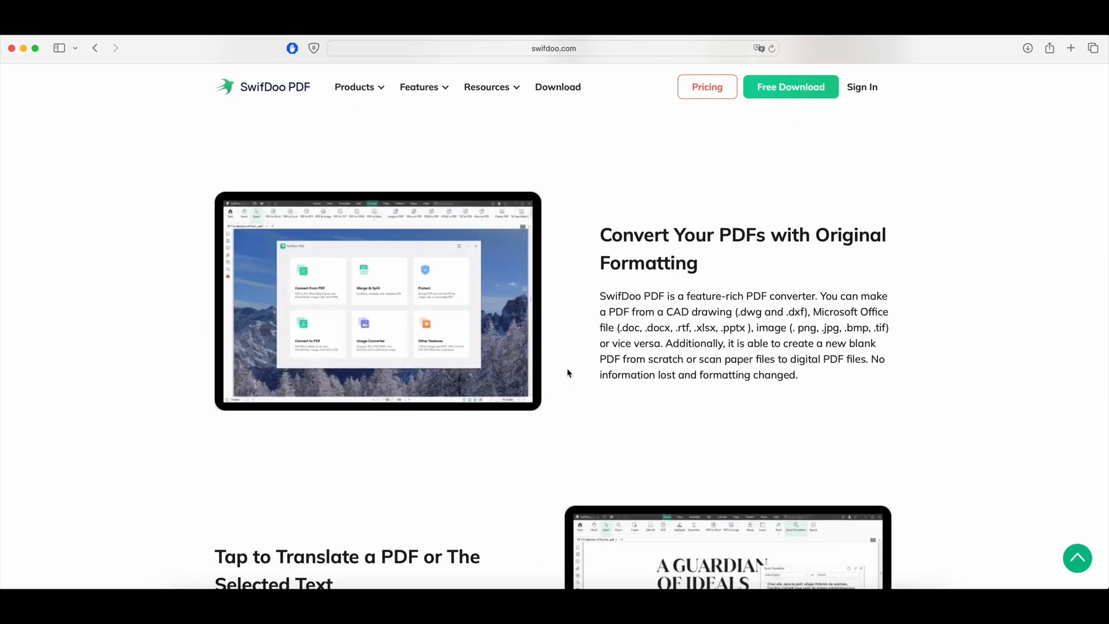
scroll(567, 373, "down", 5)
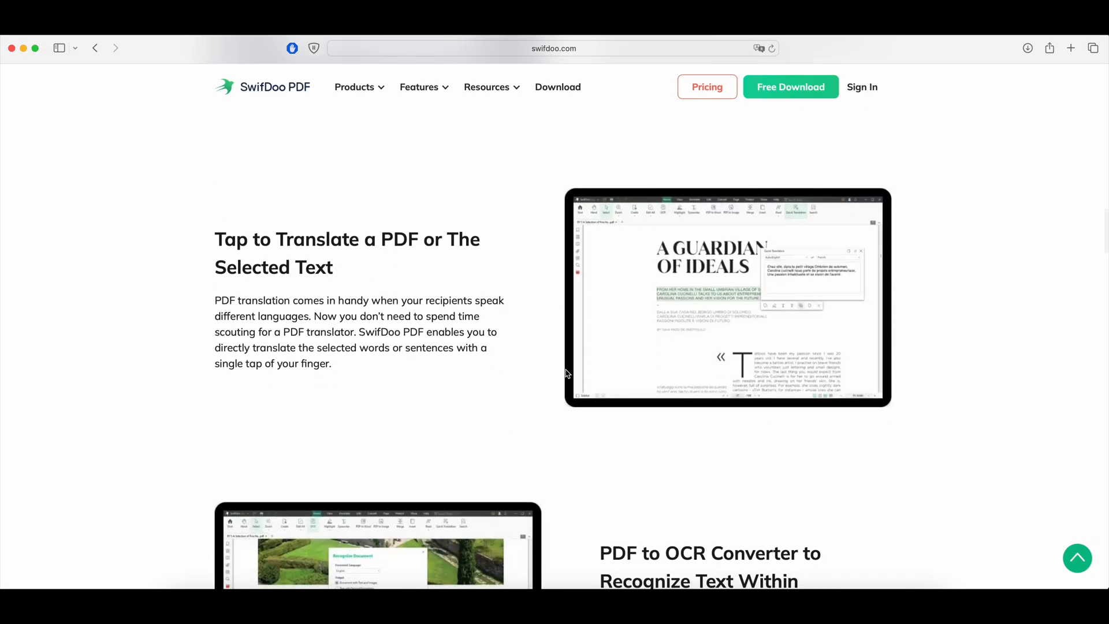
scroll(568, 373, "down", 3)
scroll(567, 373, "down", 2)
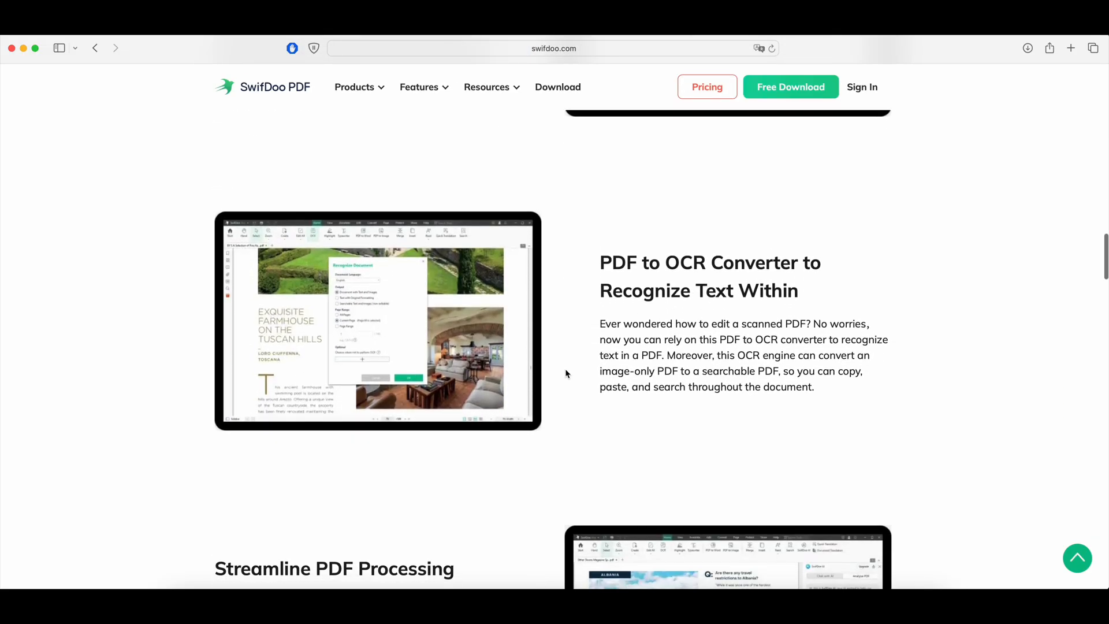
scroll(566, 373, "down", 3)
scroll(567, 373, "down", 3)
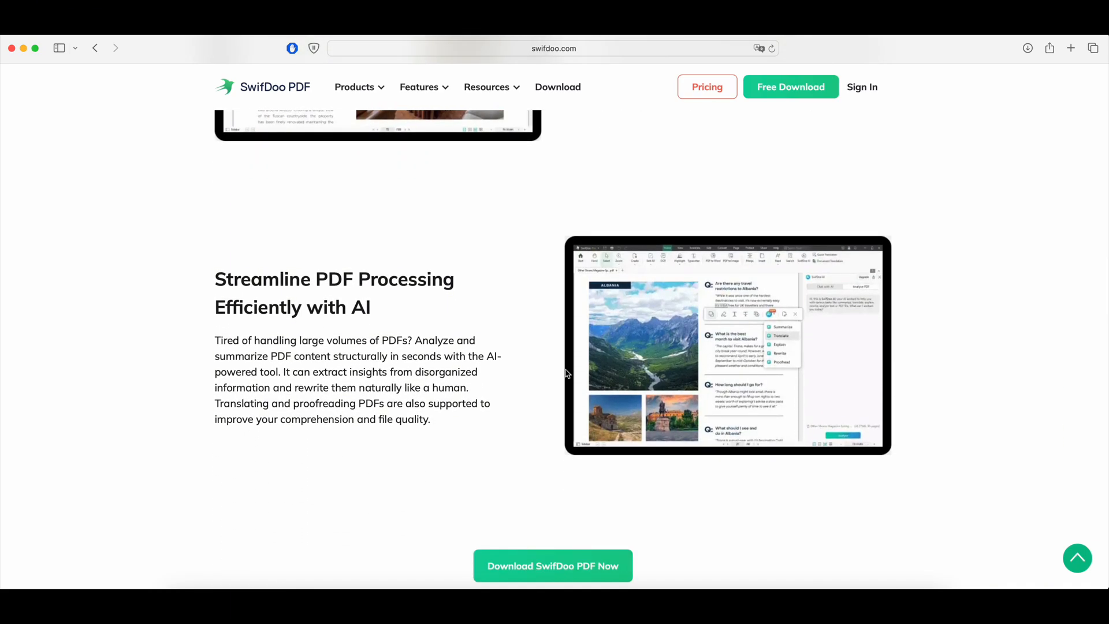
scroll(567, 373, "down", 3)
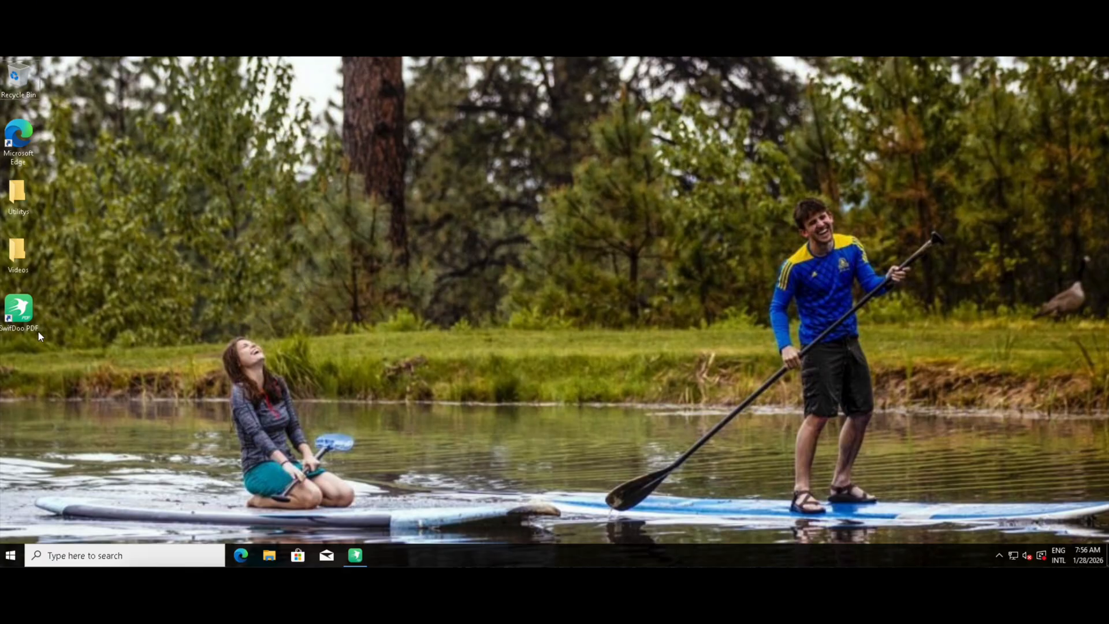
- Switch to SwifDoo PDF, open the recent file SwifDoo PDF User Guide.pdf and skim its contents through section 1.9 Read PDF Aloud
key("ctrl+a")
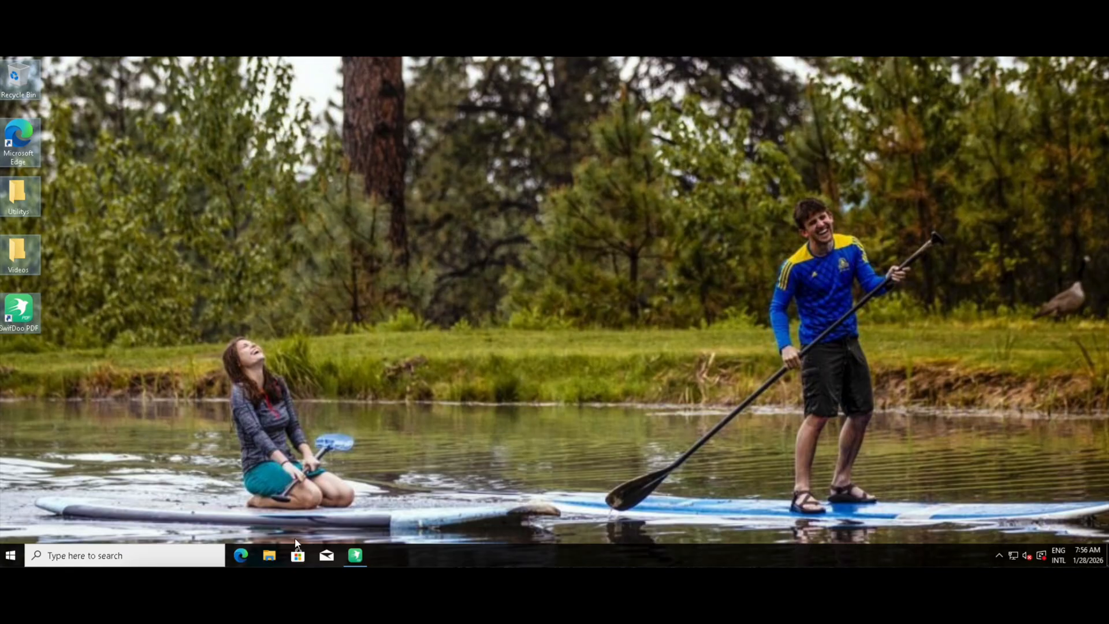
left_click(359, 553)
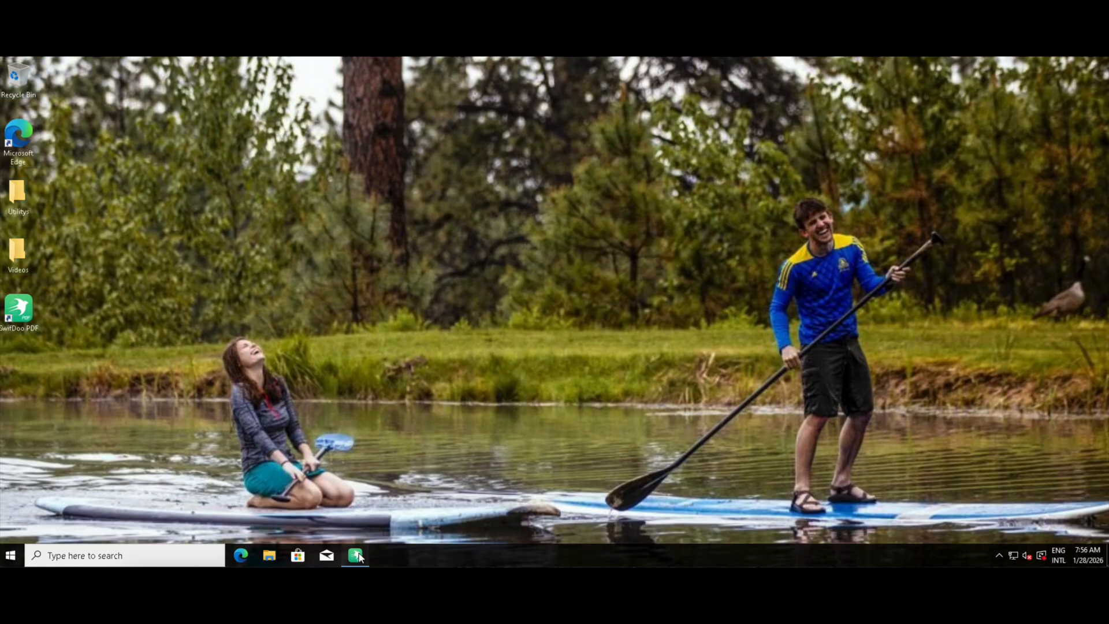
left_click(357, 555)
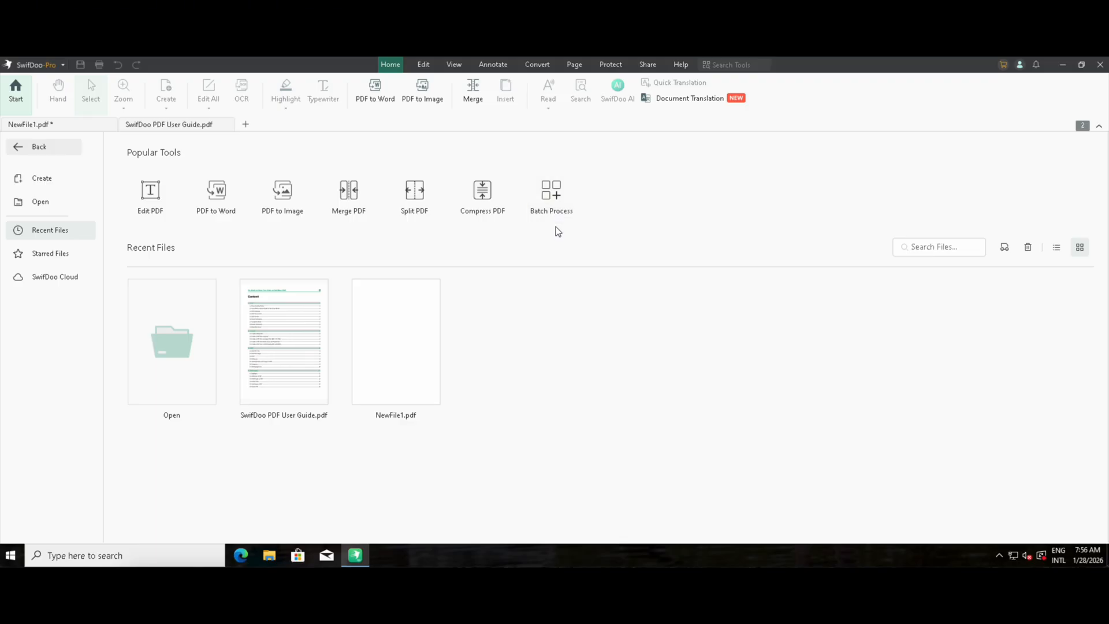
left_click(279, 342)
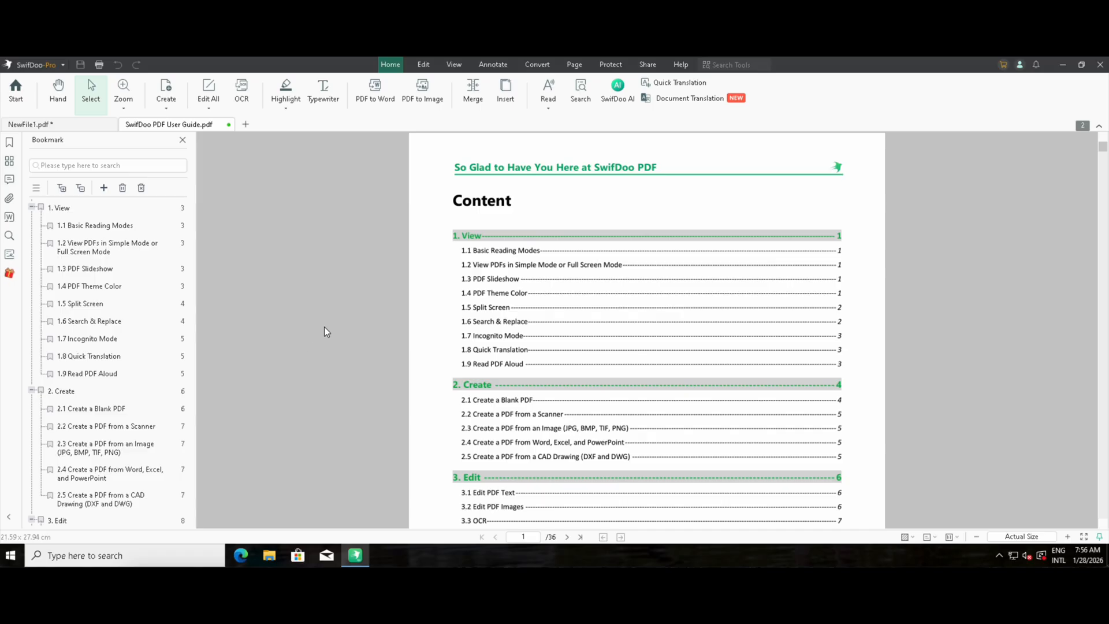
scroll(501, 330, "down", 6)
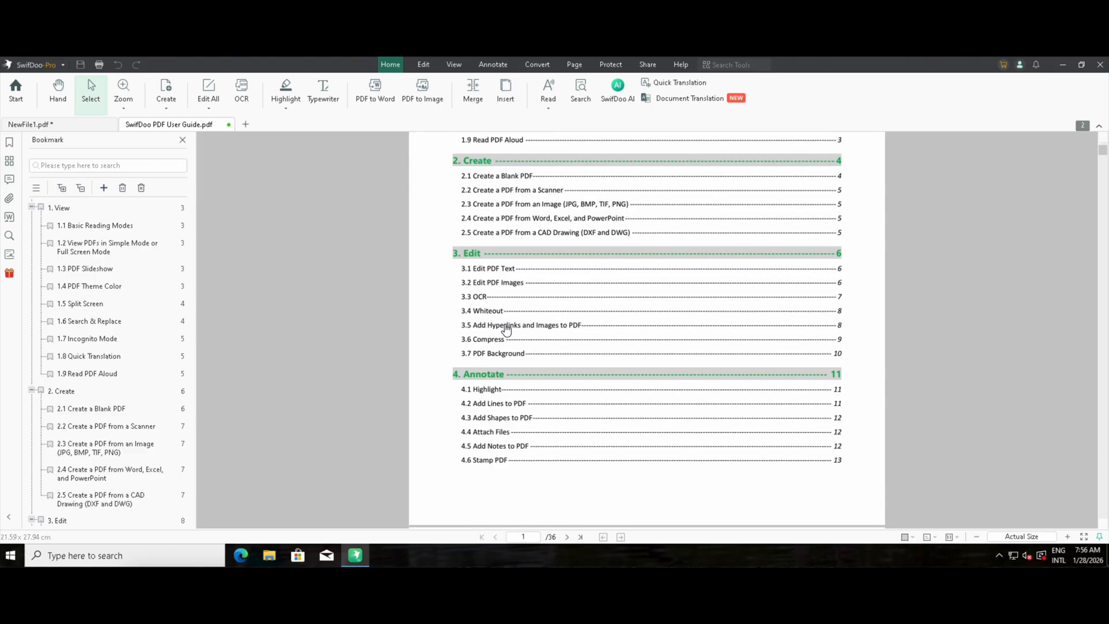
scroll(506, 329, "down", 15)
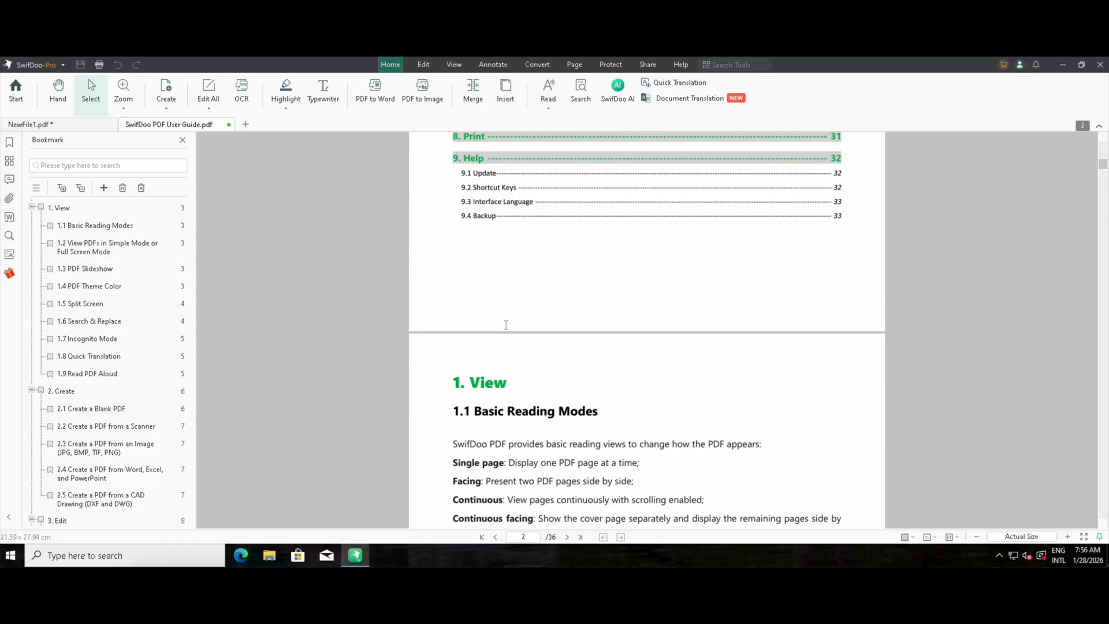
scroll(506, 325, "down", 15)
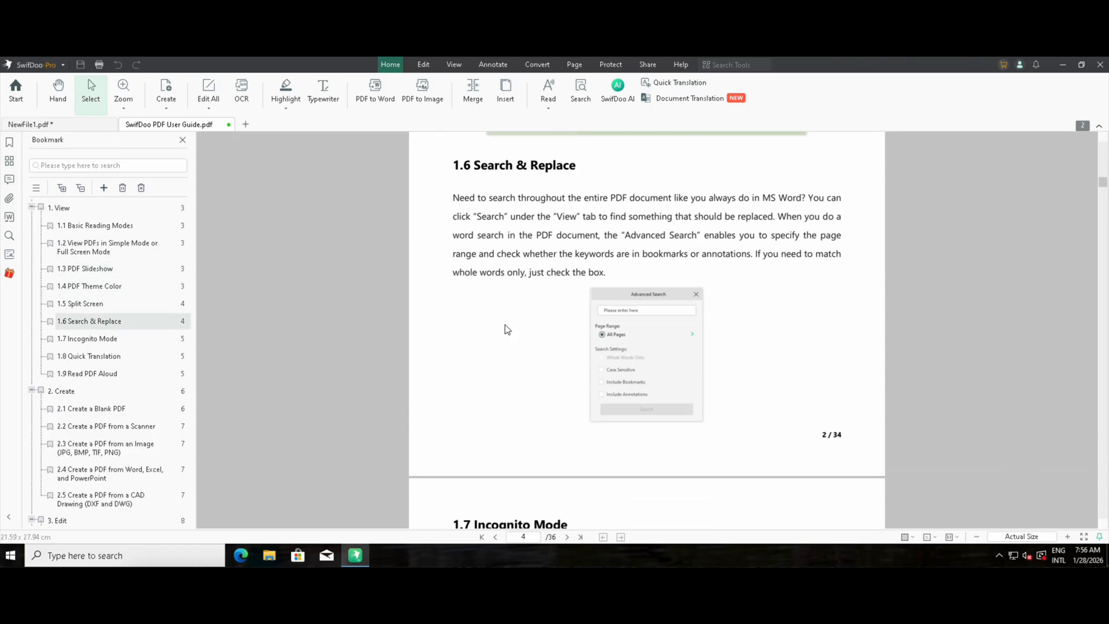
scroll(506, 325, "down", 15)
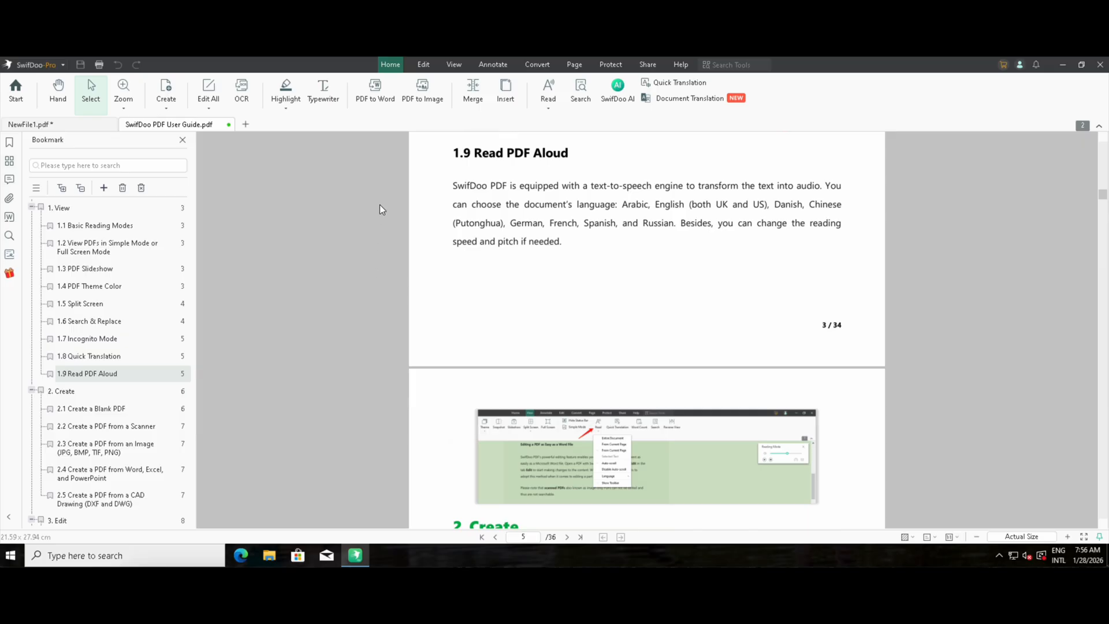
- Prepare a PDF to Word conversion of the user guide with RTF(.rtf) as the output format
left_click(381, 97)
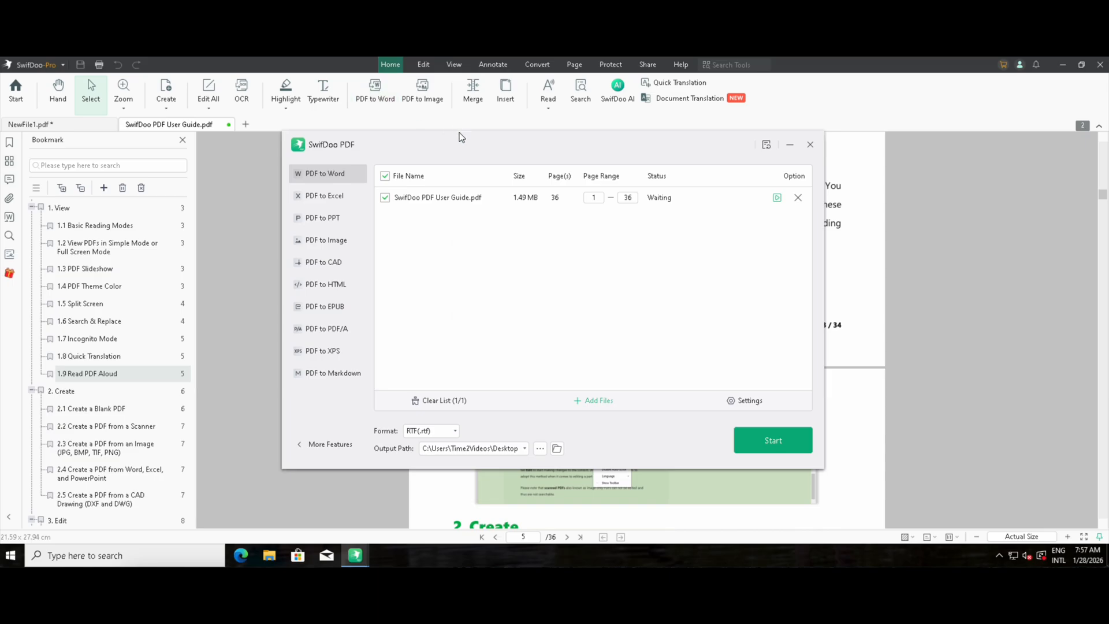
left_click(456, 430)
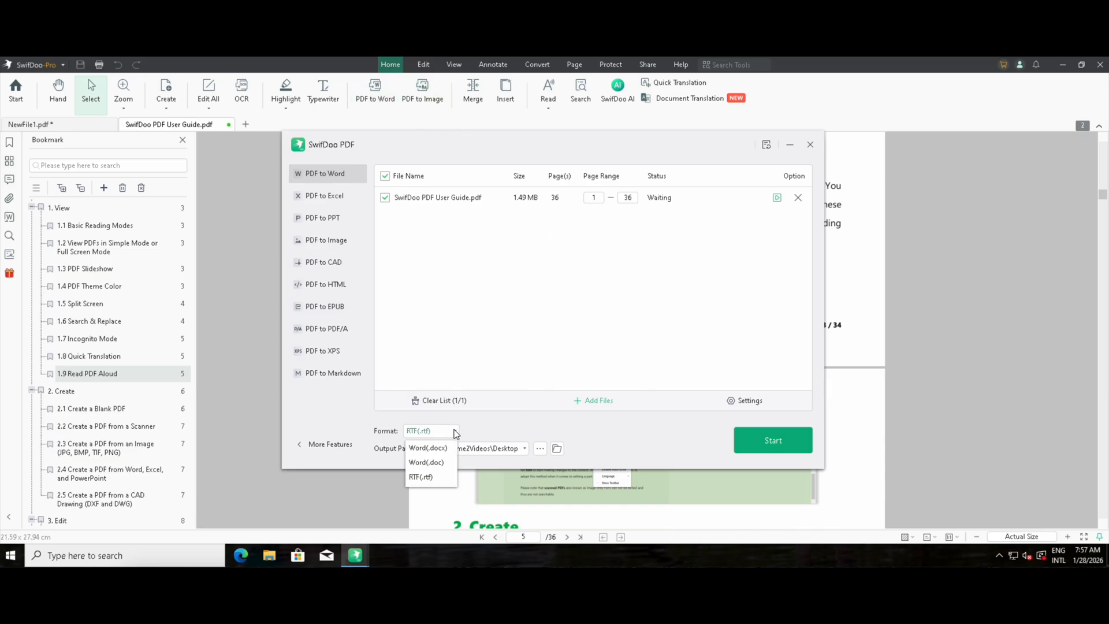
left_click(432, 452)
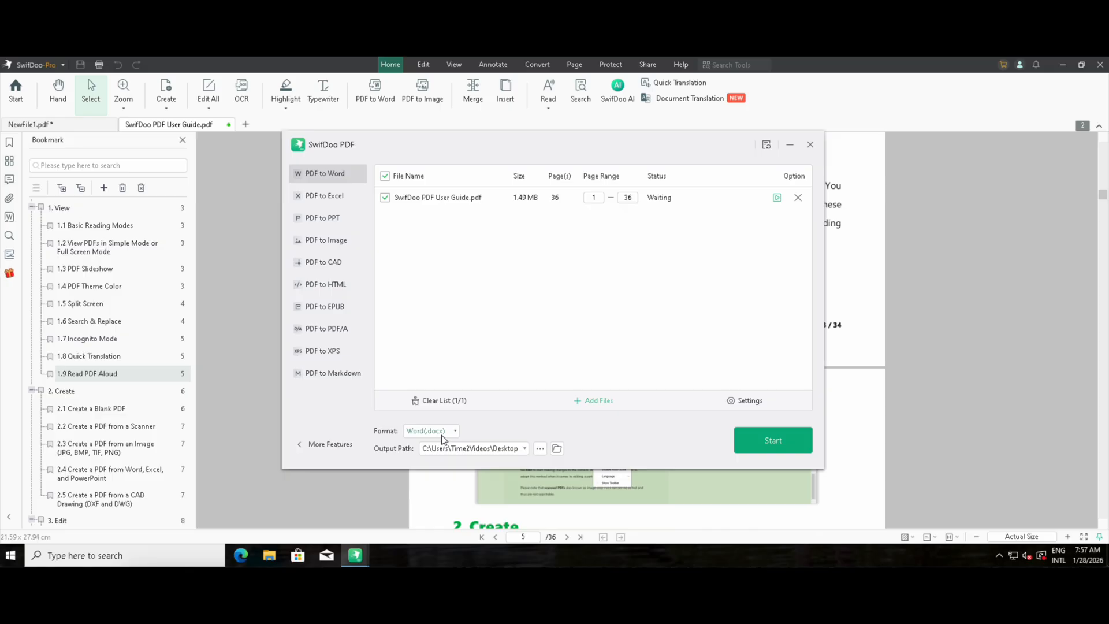
left_click(455, 432)
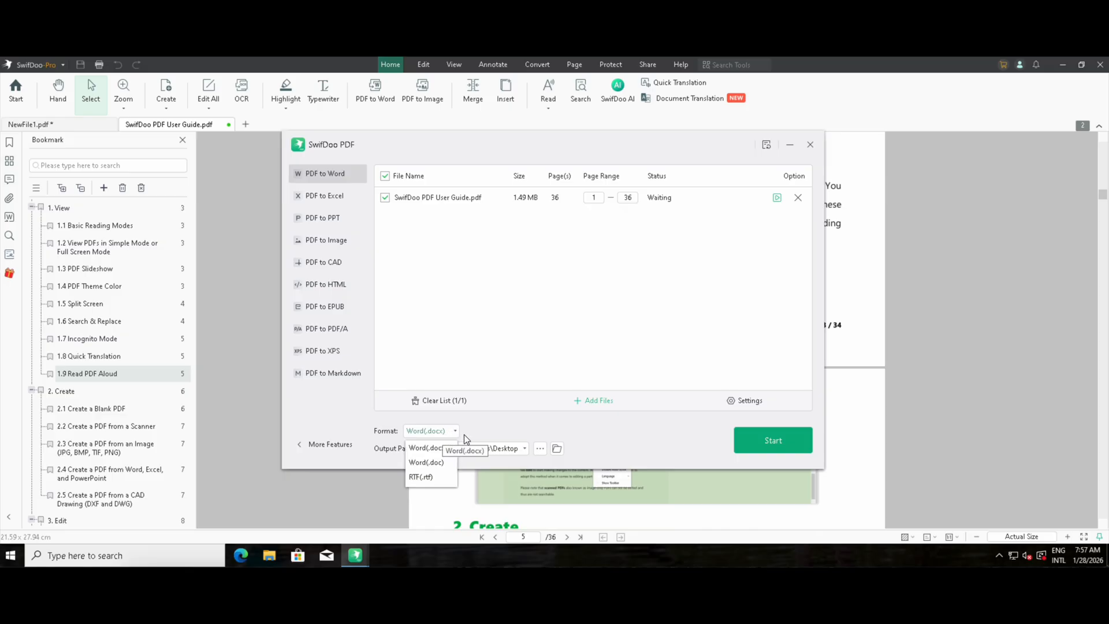
left_click(421, 477)
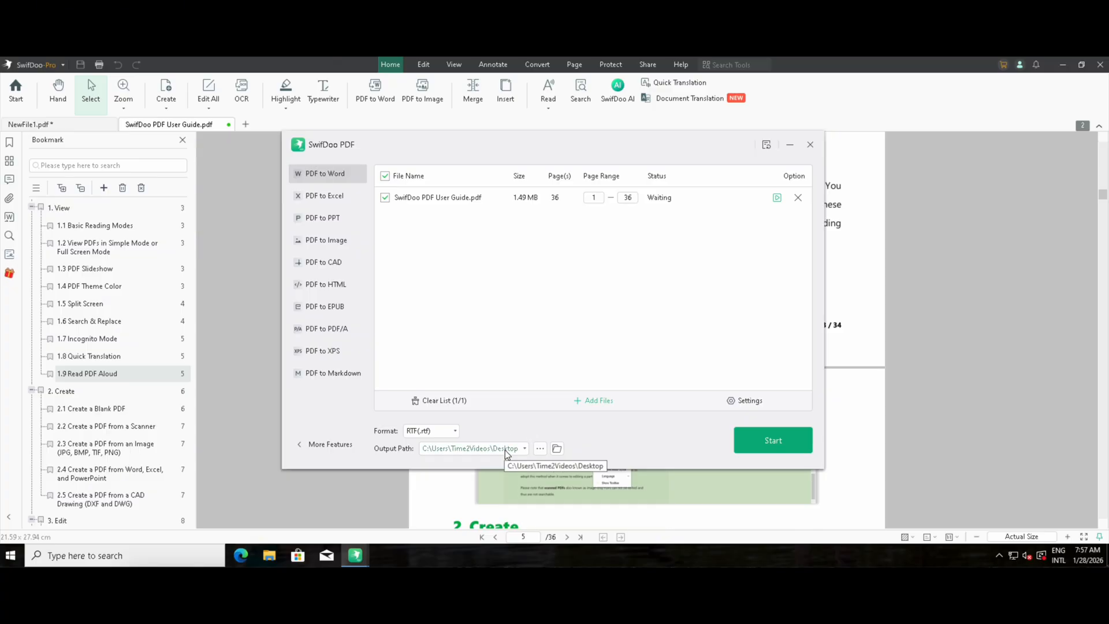
- Set the conversion's output folder to Desktop and start converting the user guide
left_click(539, 448)
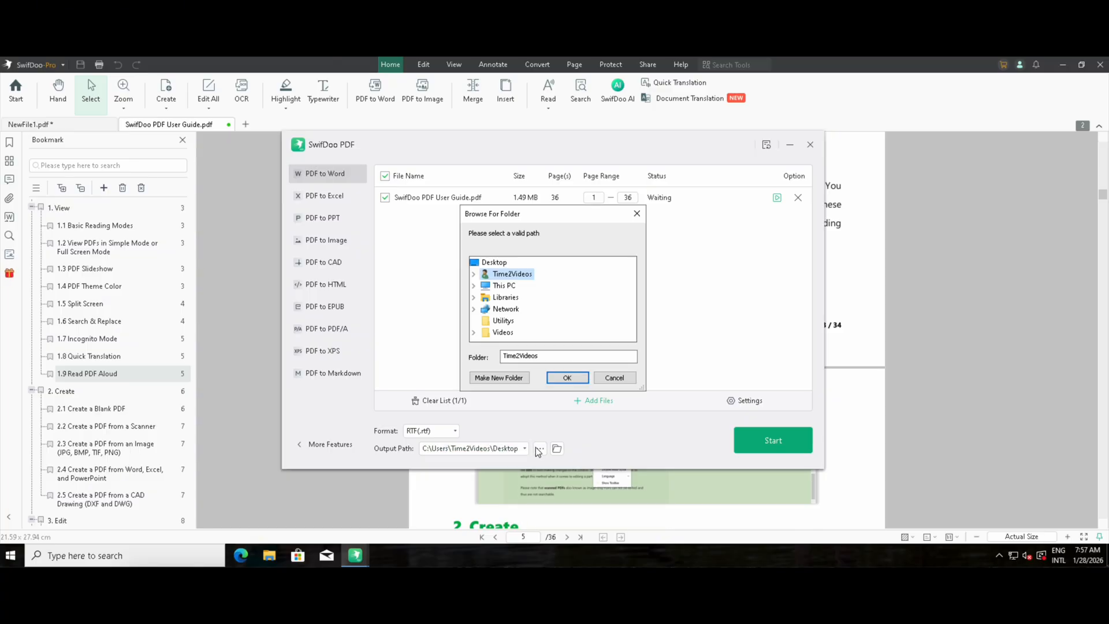
left_click(494, 262)
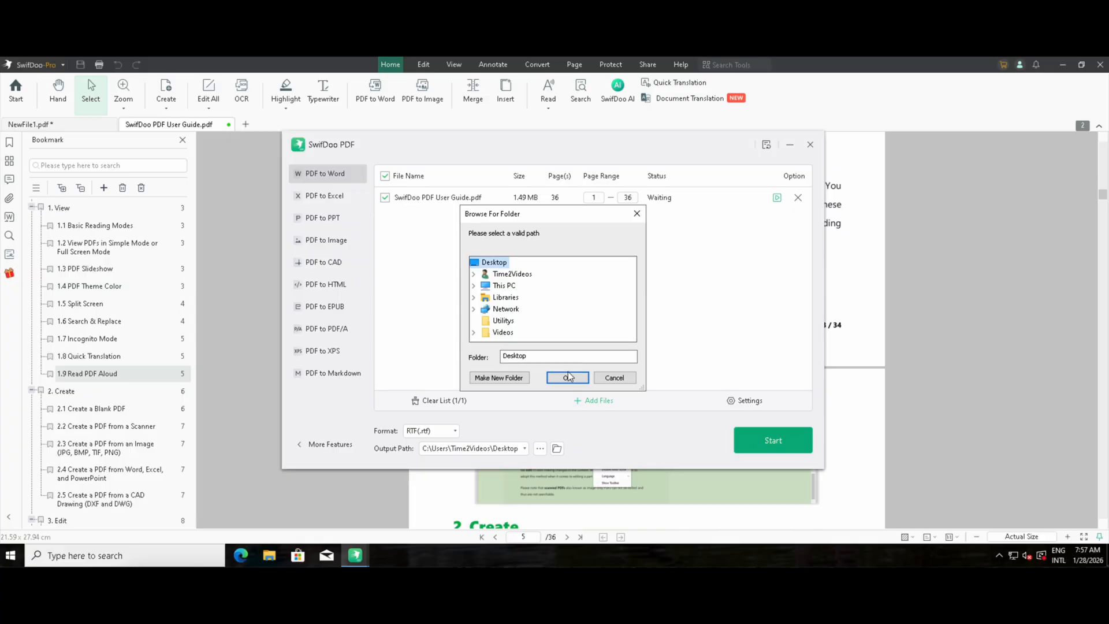
left_click(568, 377)
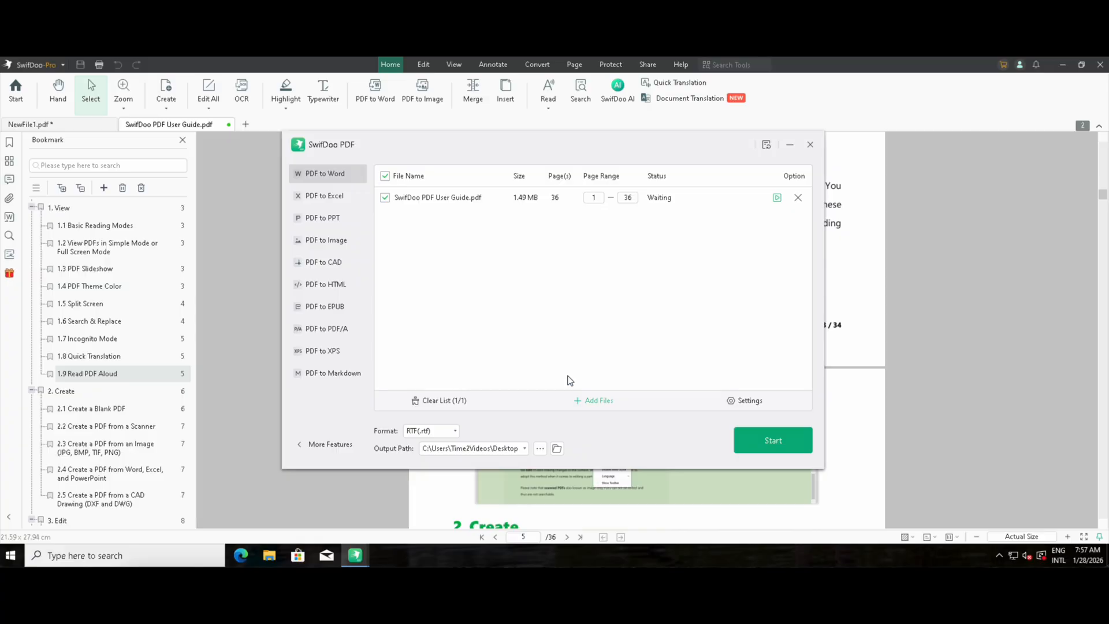
left_click(759, 446)
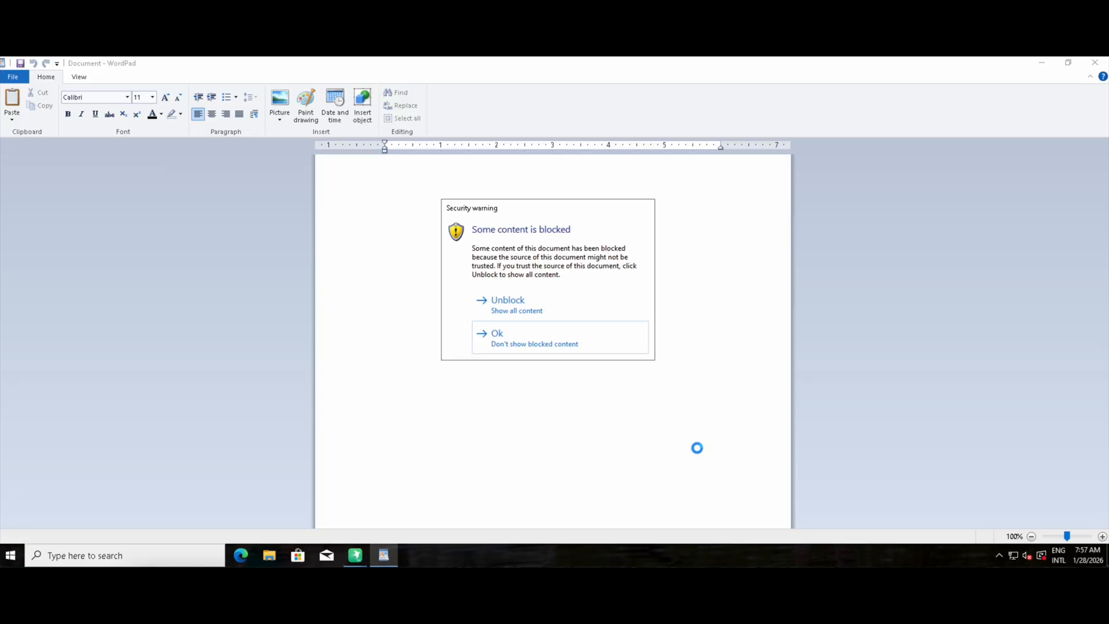
- Unblock the converted user guide's content in WordPad and look through the document
left_click(520, 303)
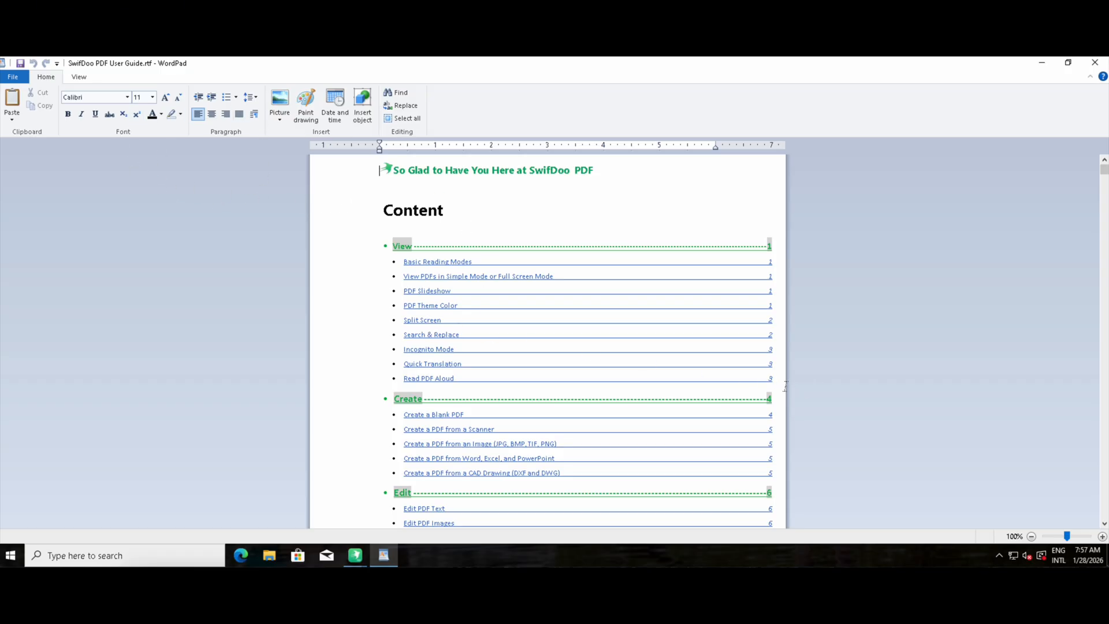
scroll(780, 388, "down", 1)
scroll(781, 388, "down", 6)
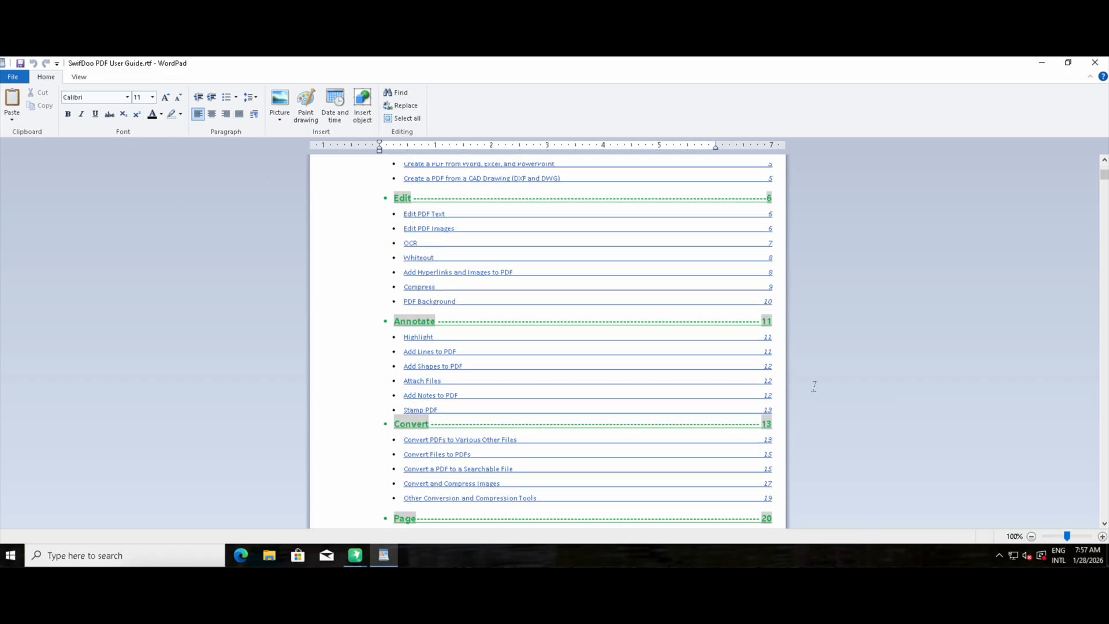
mouse_move(1099, 177)
left_mouse_down()
mouse_move(1103, 233)
mouse_move(1090, 269)
left_mouse_up()
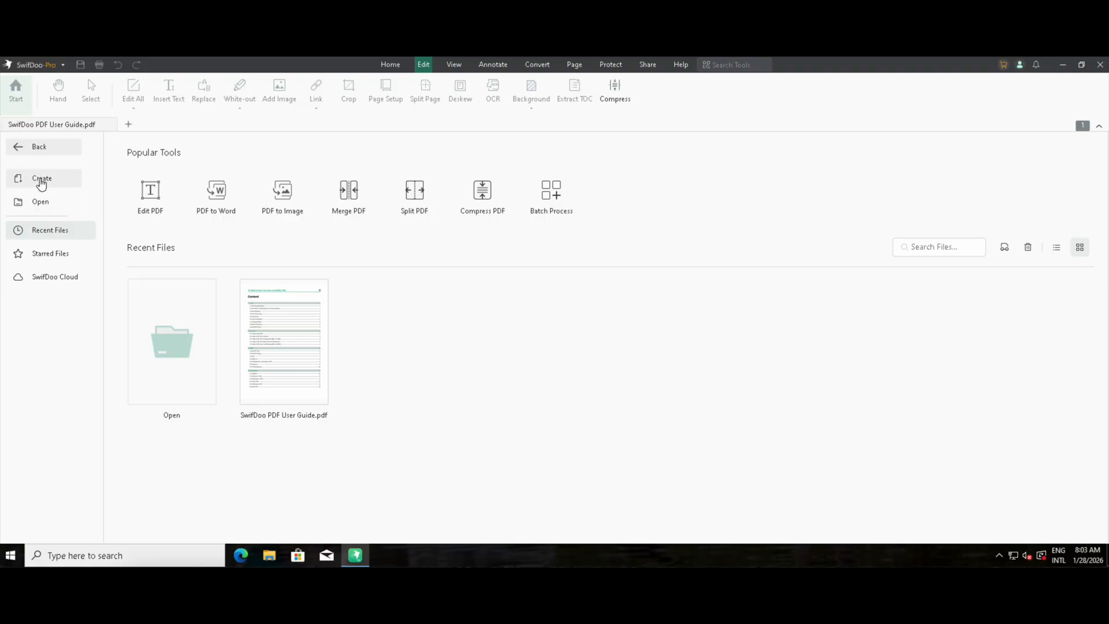
- Create a blank PDF in SwifDoo PDF with one A4 page in vertical orientation
left_click(41, 181)
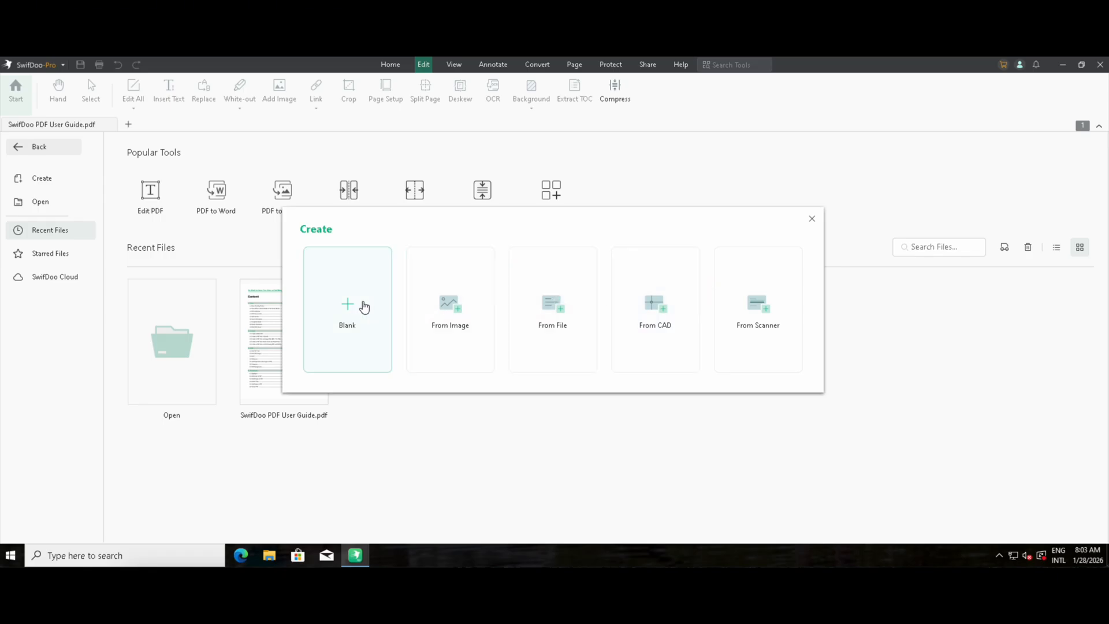
left_click(364, 306)
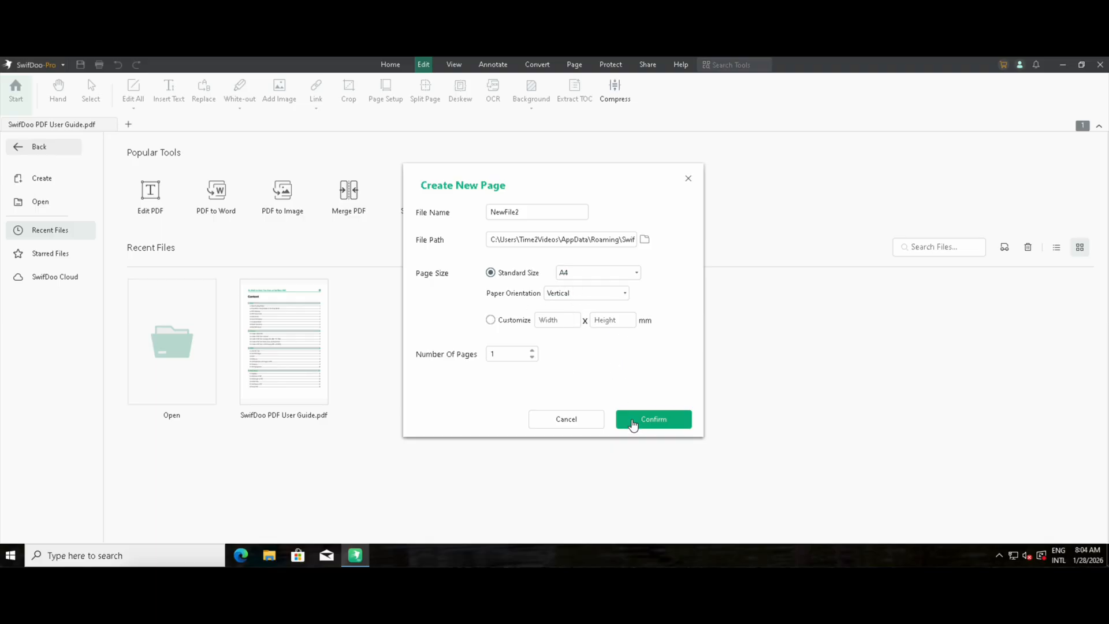
left_click(649, 420)
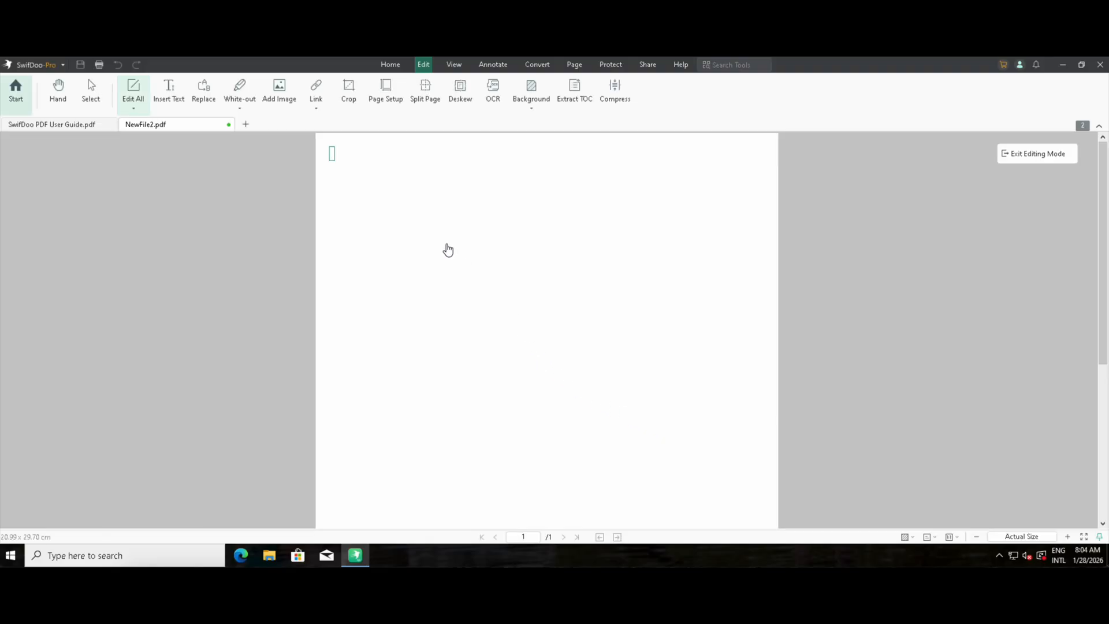
- Write "Hello world" at the top of the blank page and "Some Portuguese students travel to Petra on December 2025" below it
type("Hello world")
left_click(456, 209)
left_click(343, 178)
type("Some Por")
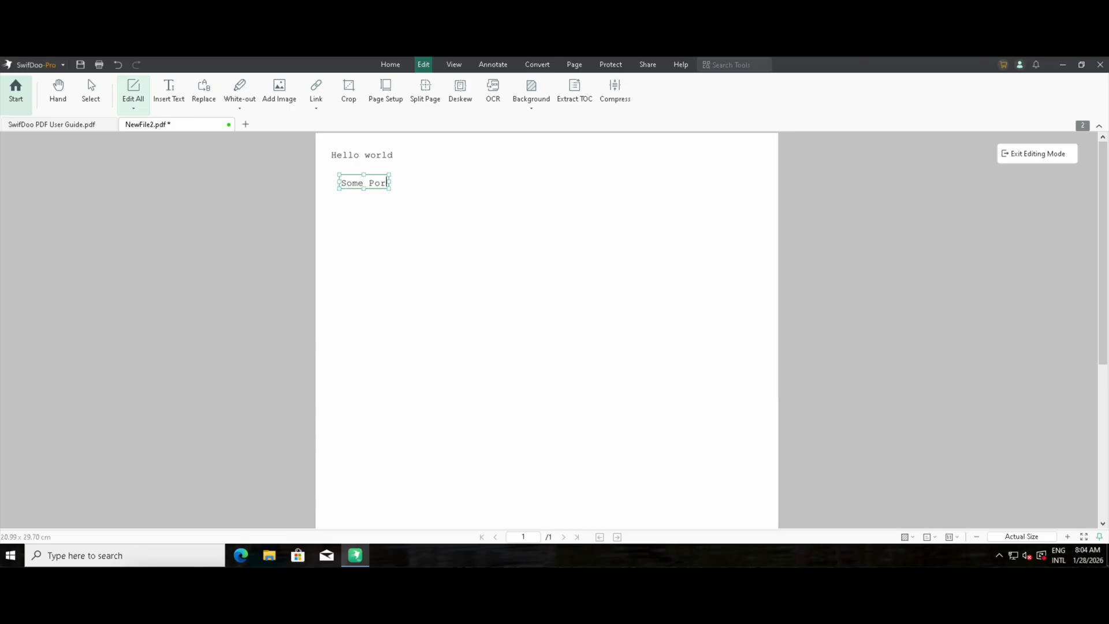
type("tuguese students travel ")
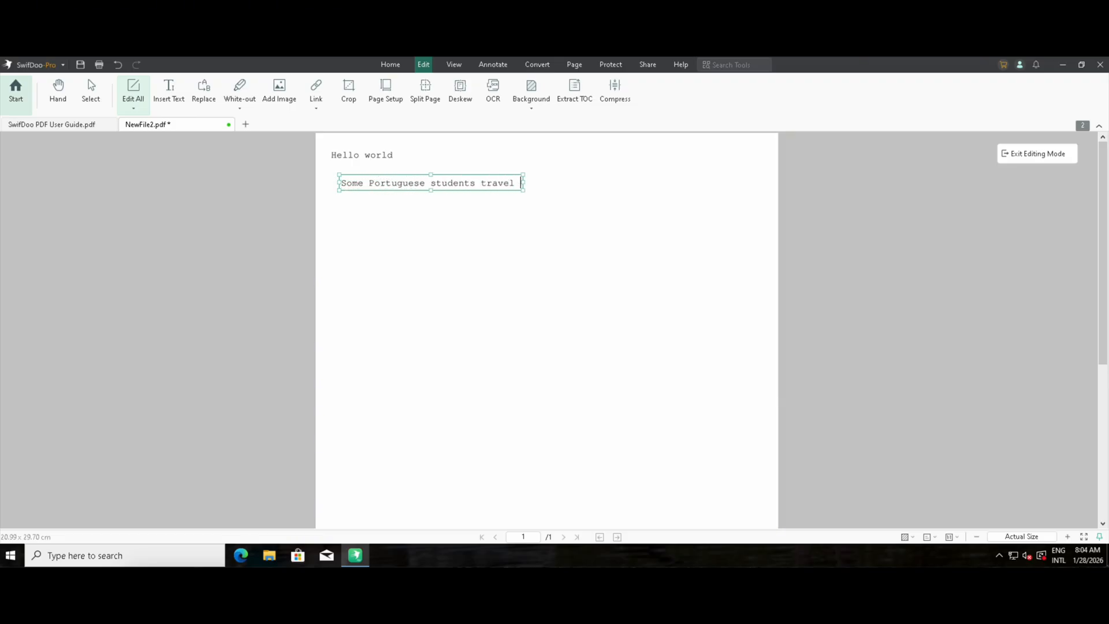
type("to Petra on December 2025")
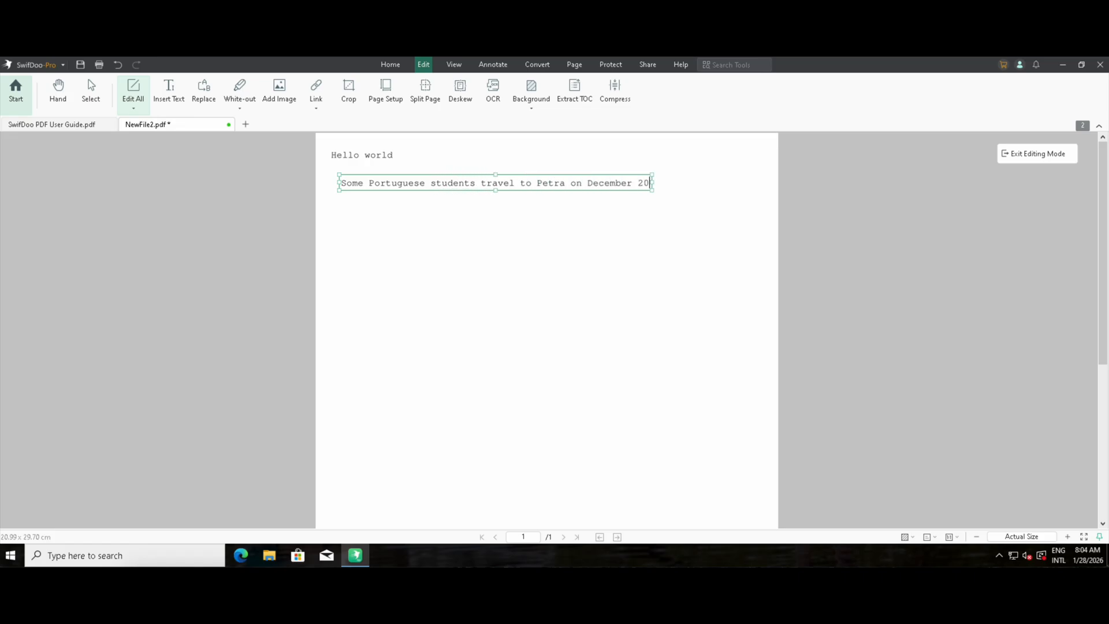
left_click(369, 209)
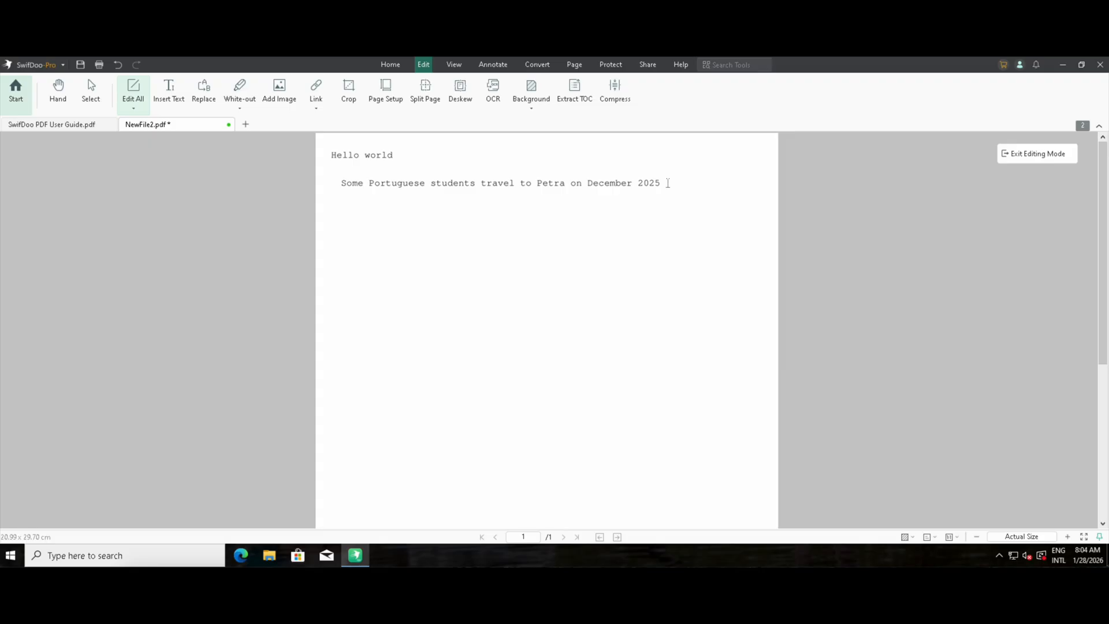
left_click(316, 88)
left_click(343, 122)
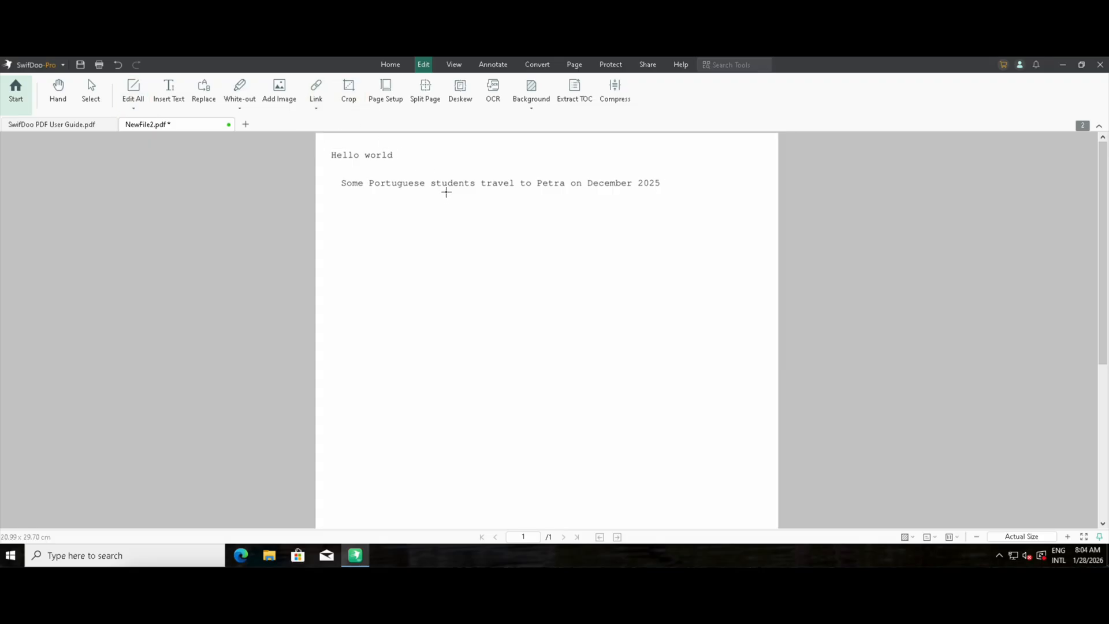
left_click_drag(339, 216, 648, 242)
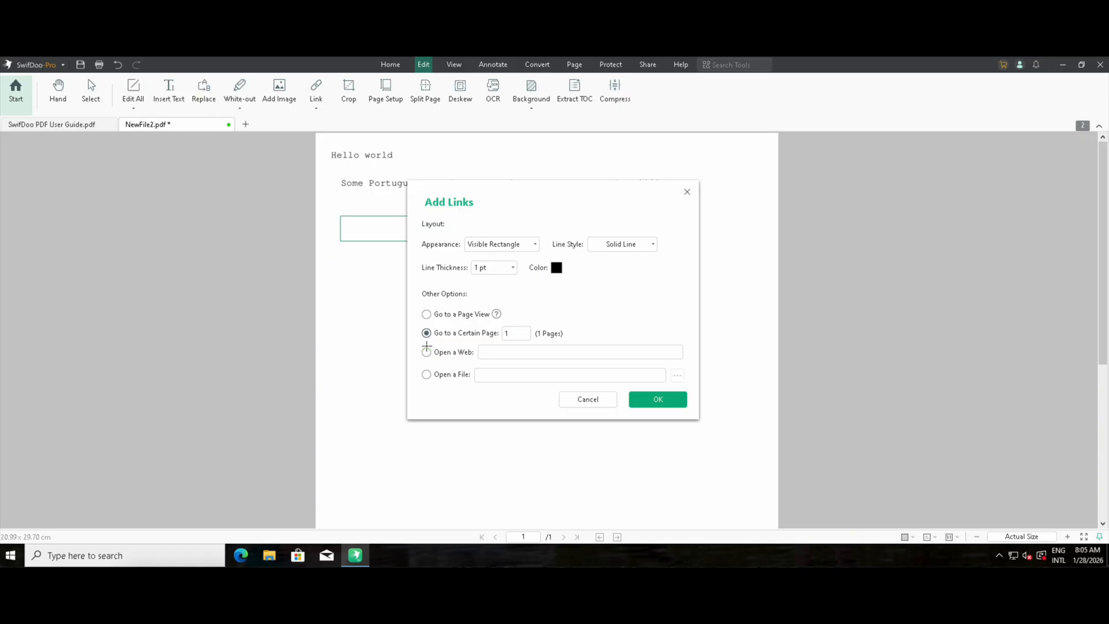
left_click(427, 353)
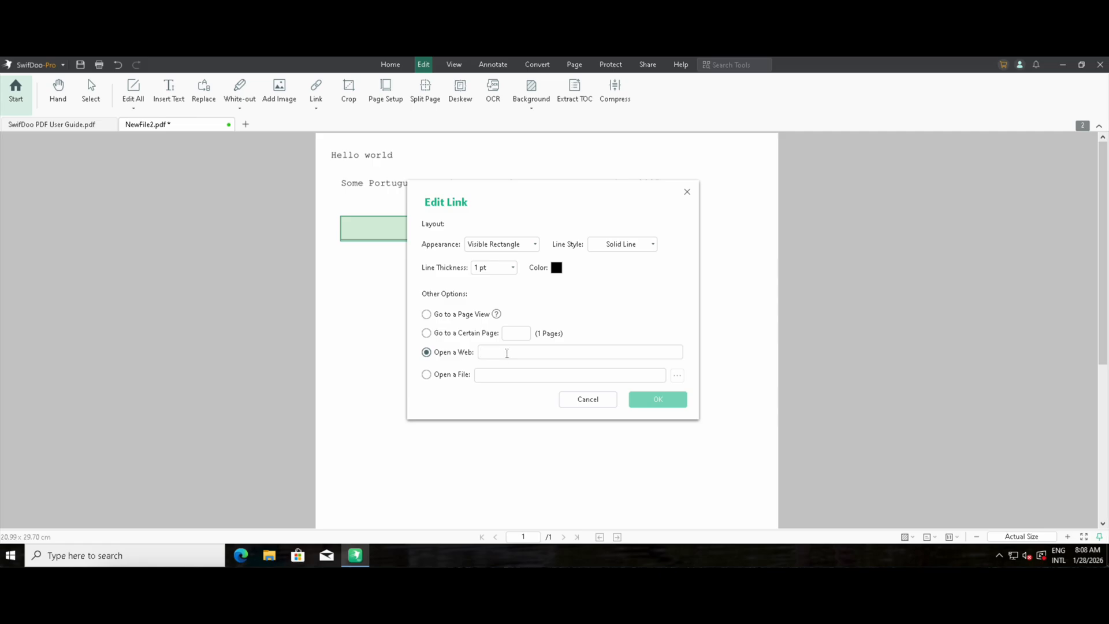
type("https://youtube.com/shorts/Q39BNTodz3I?si=ba_vhbuxslcf06_g")
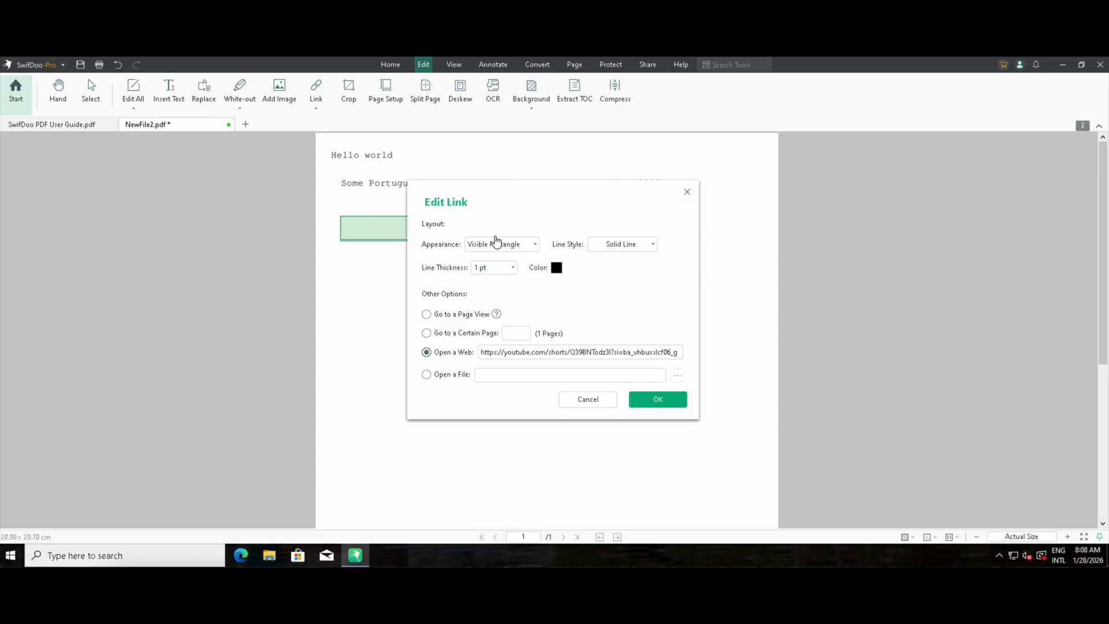
- Apply the Dotted Line style to the link's visible rectangle and test the link, allowing the web address to open
left_click(635, 246)
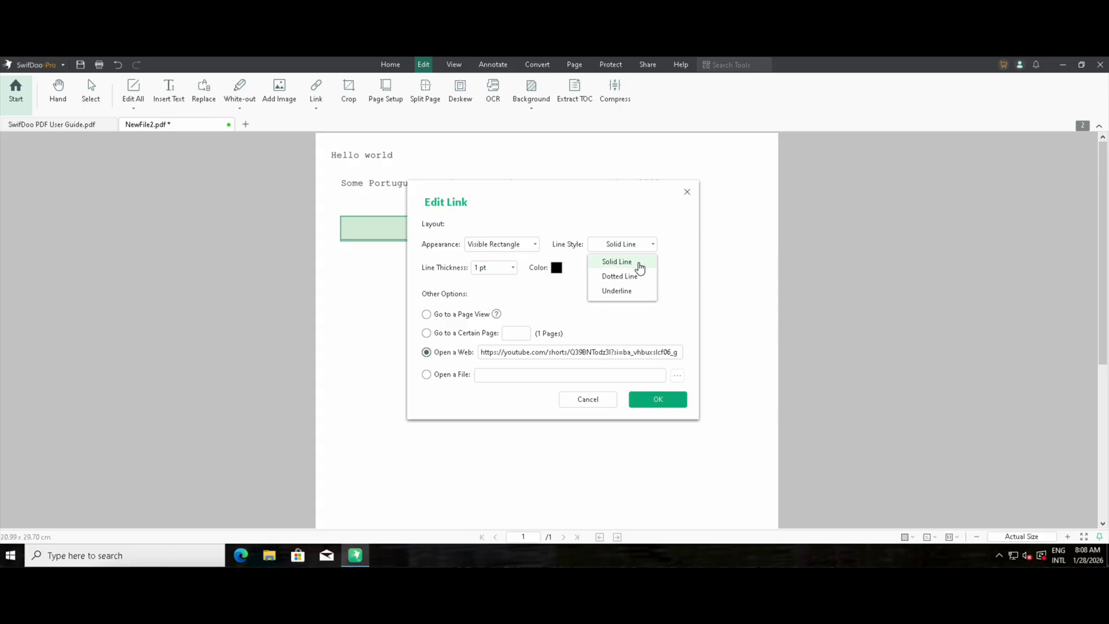
left_click(633, 278)
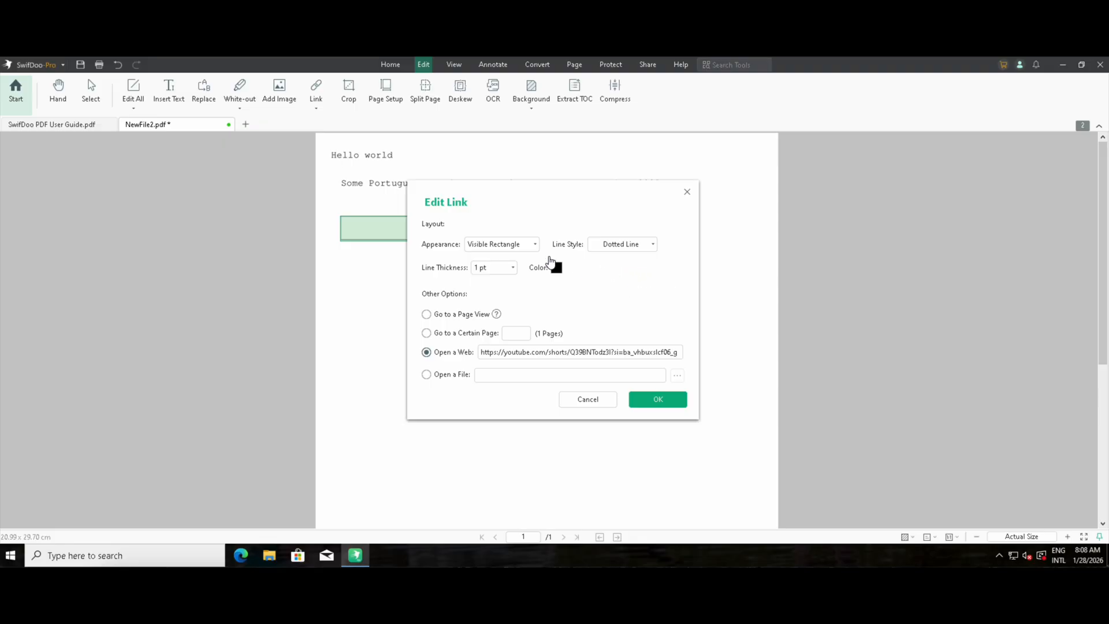
left_click(508, 247)
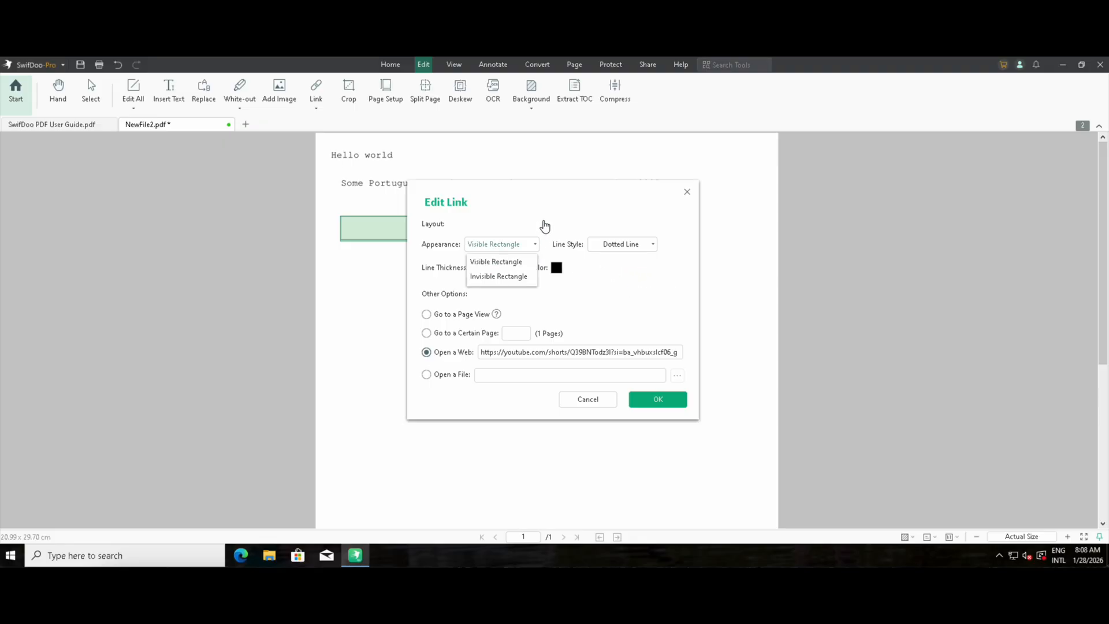
left_click(654, 304)
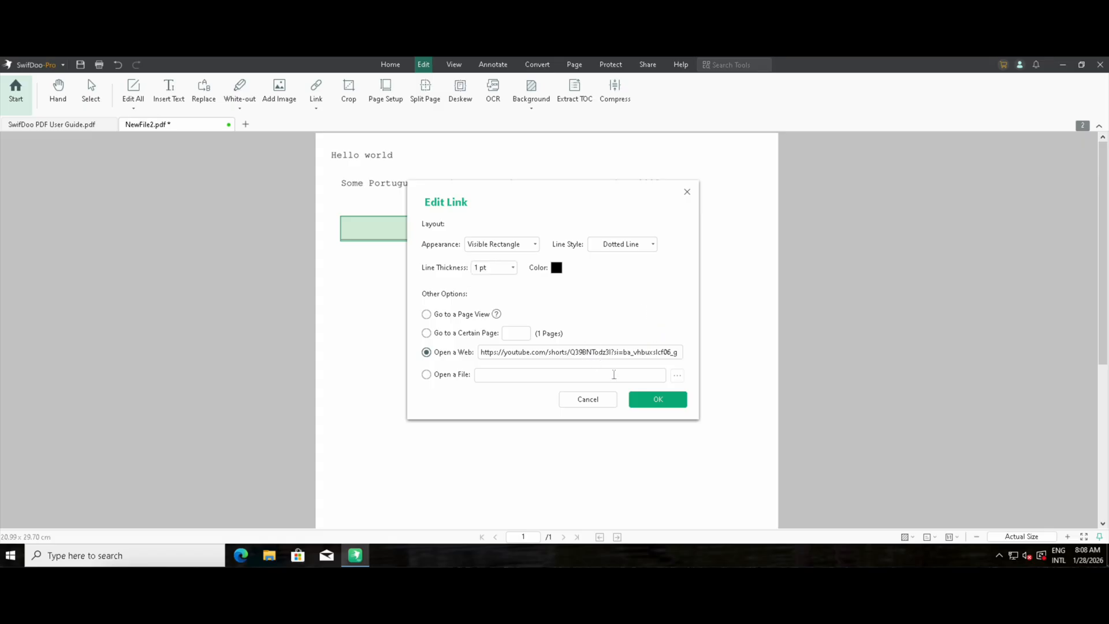
left_click(650, 399)
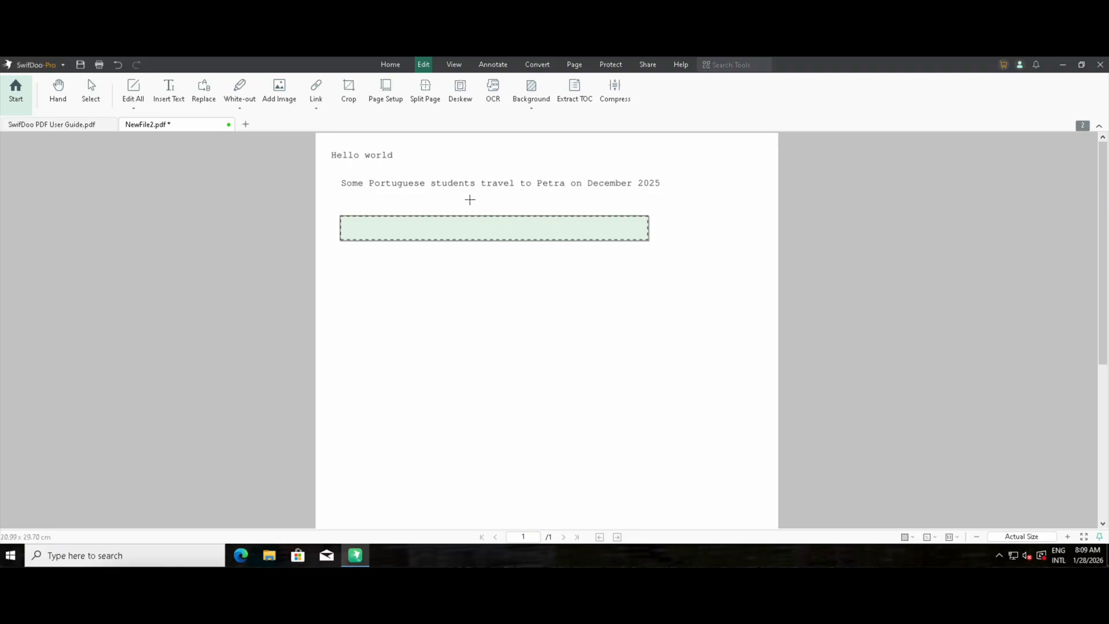
left_click(530, 233)
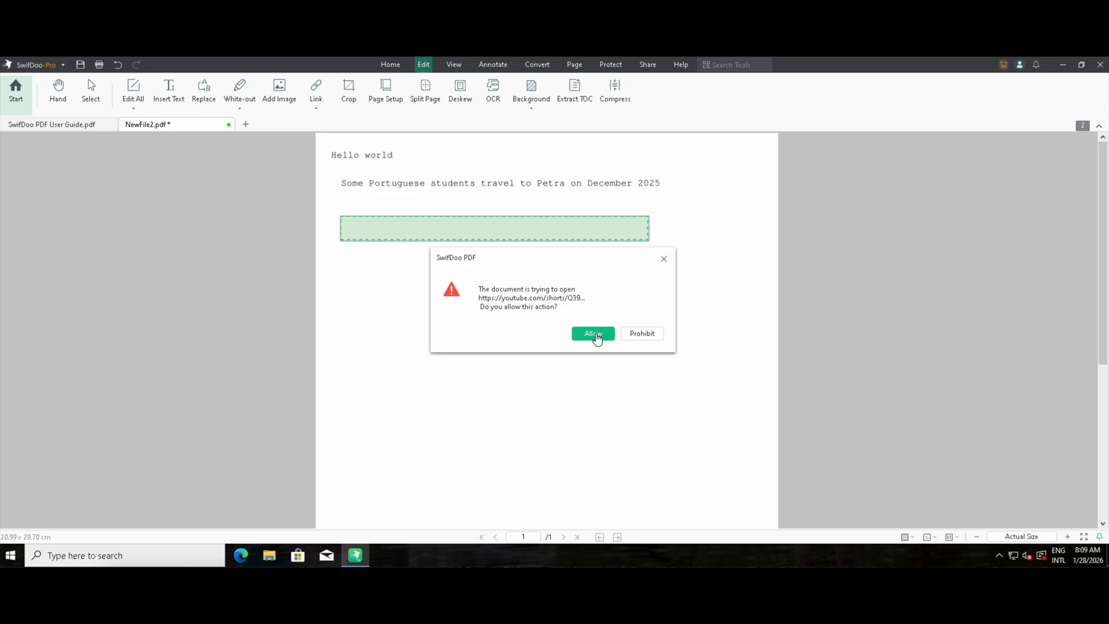
left_click(594, 335)
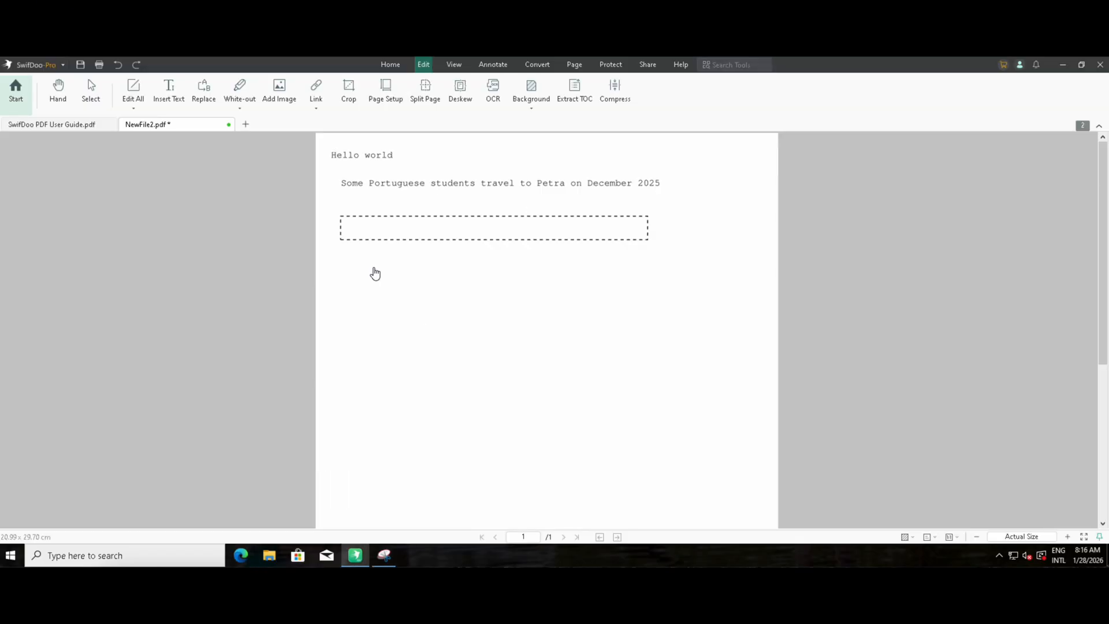
- Insert the Petra canyon picture on the page below the link rectangle
mouse_move(390, 224)
scroll(390, 224, "down", 1)
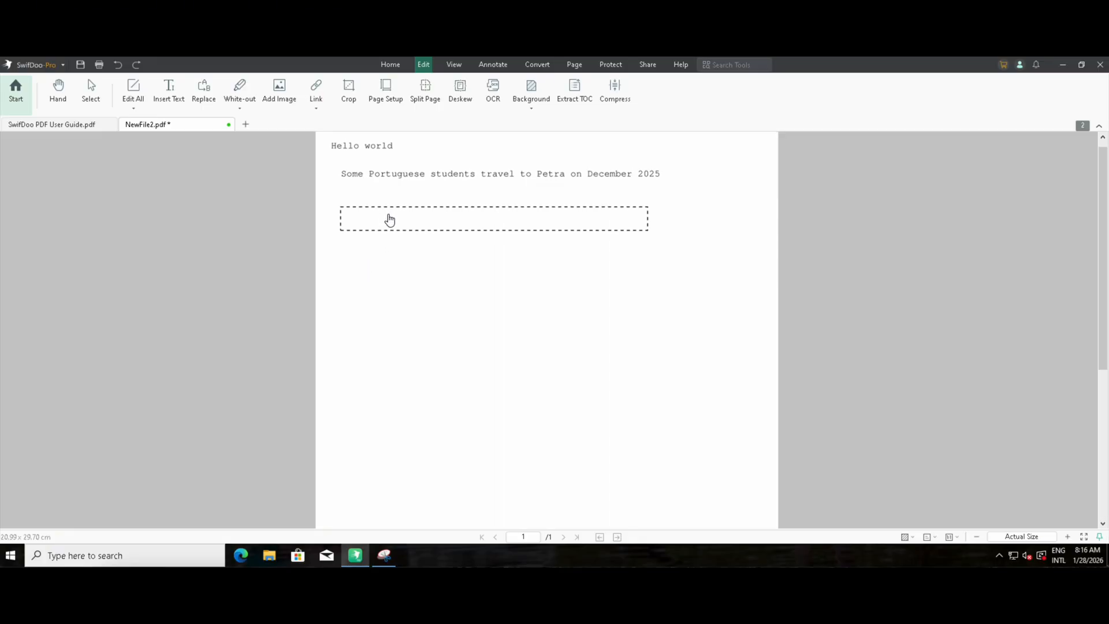
left_click_drag(390, 220, 390, 223)
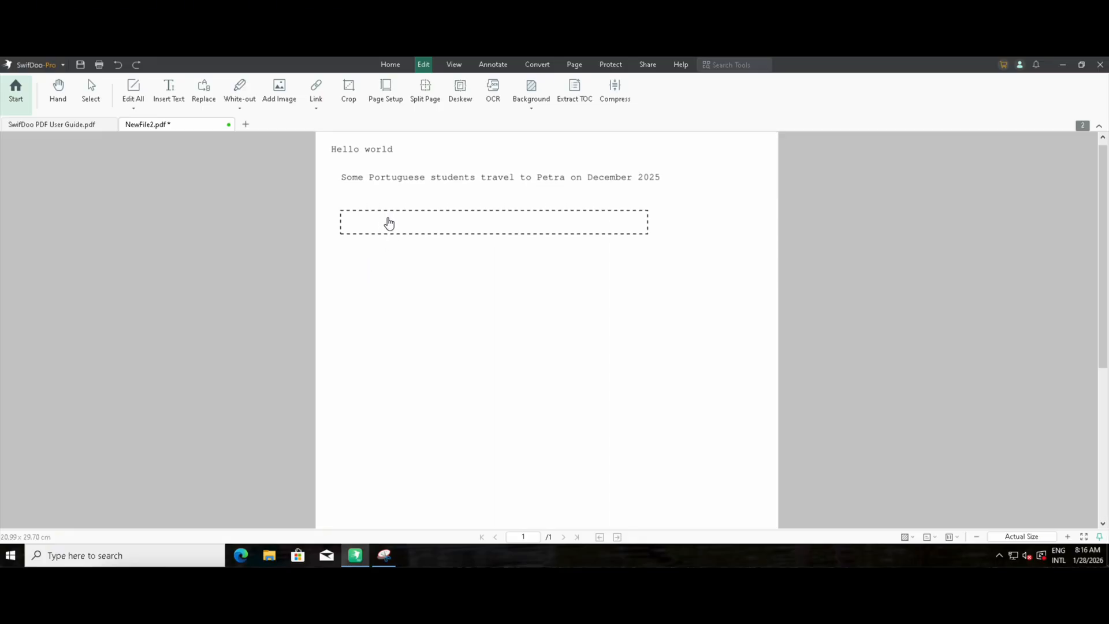
left_click(374, 264)
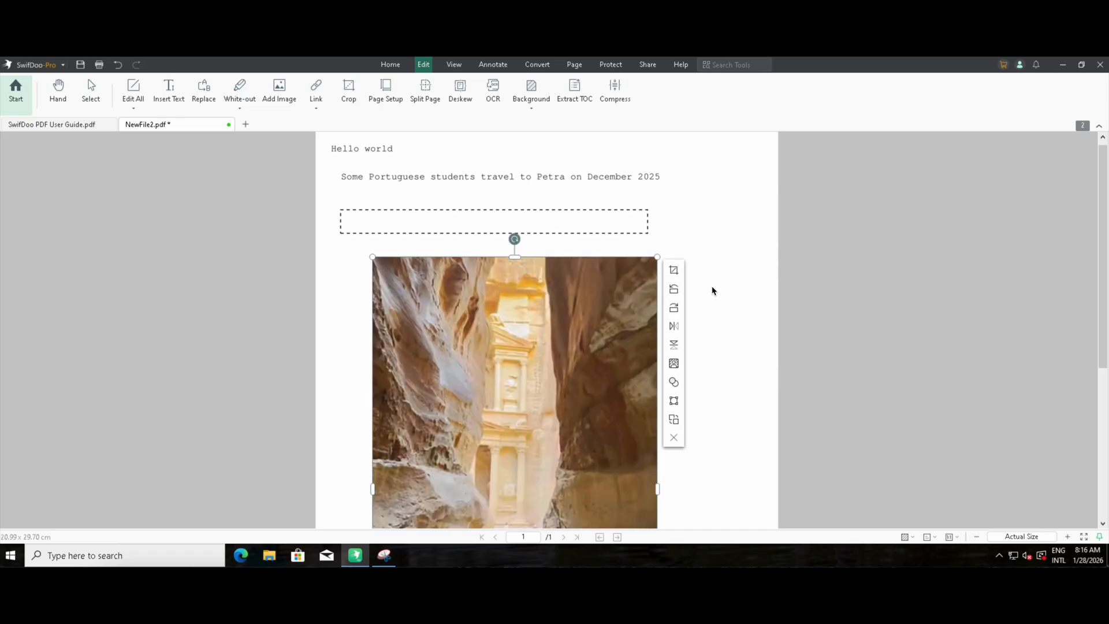
left_click(707, 311)
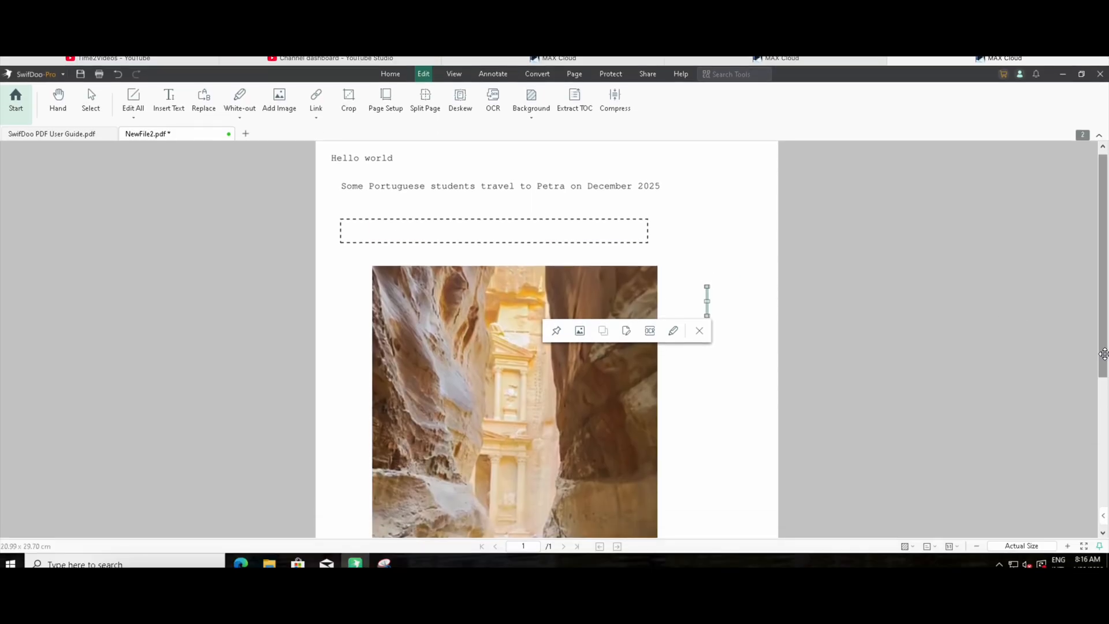
- Shrink the Petra picture to about two-thirds of its size and move it just under the link rectangle, near the page's left margin
scroll(693, 390, "down", 3)
scroll(693, 391, "down", 4)
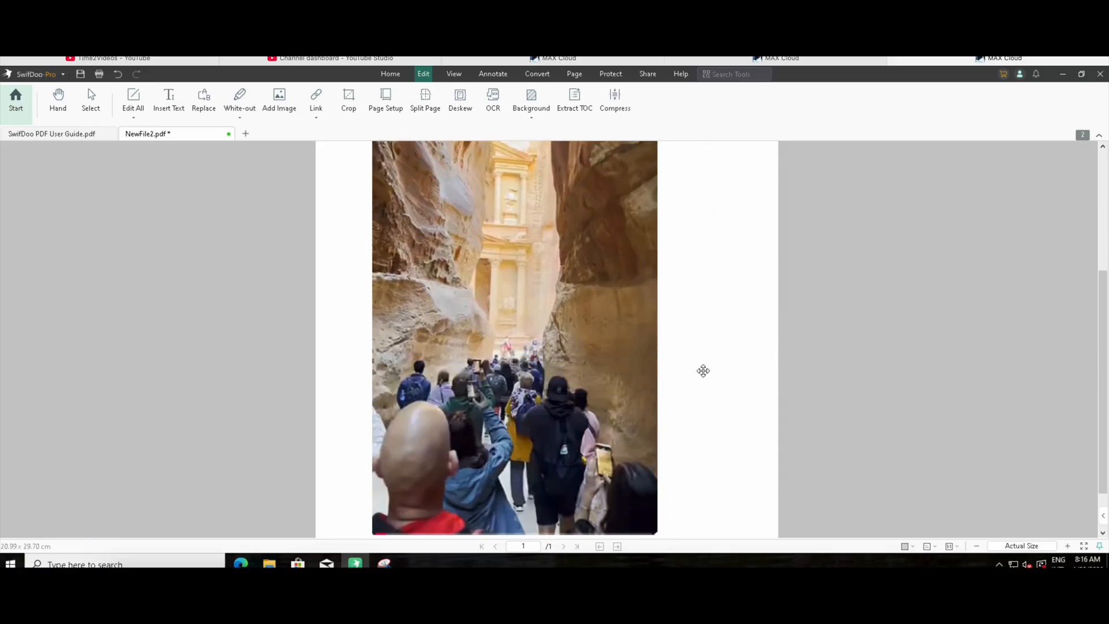
scroll(702, 369, "up", 2)
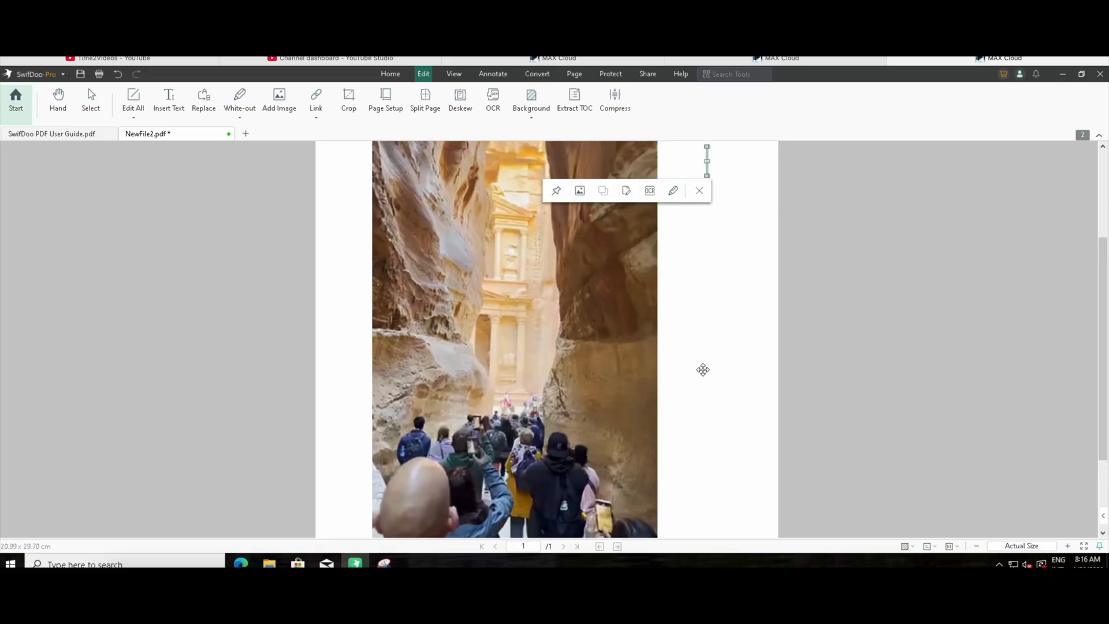
scroll(698, 371, "up", 1)
scroll(694, 372, "up", 2)
left_click(590, 331)
left_click_drag(657, 211, 555, 377)
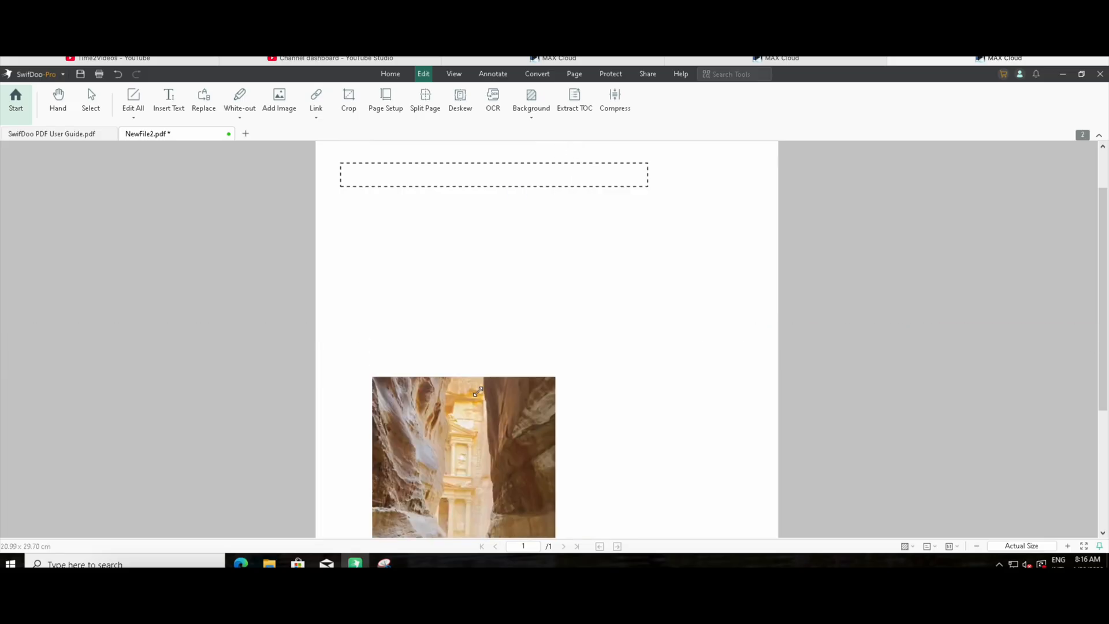
left_click_drag(481, 386, 453, 245)
left_click(607, 275)
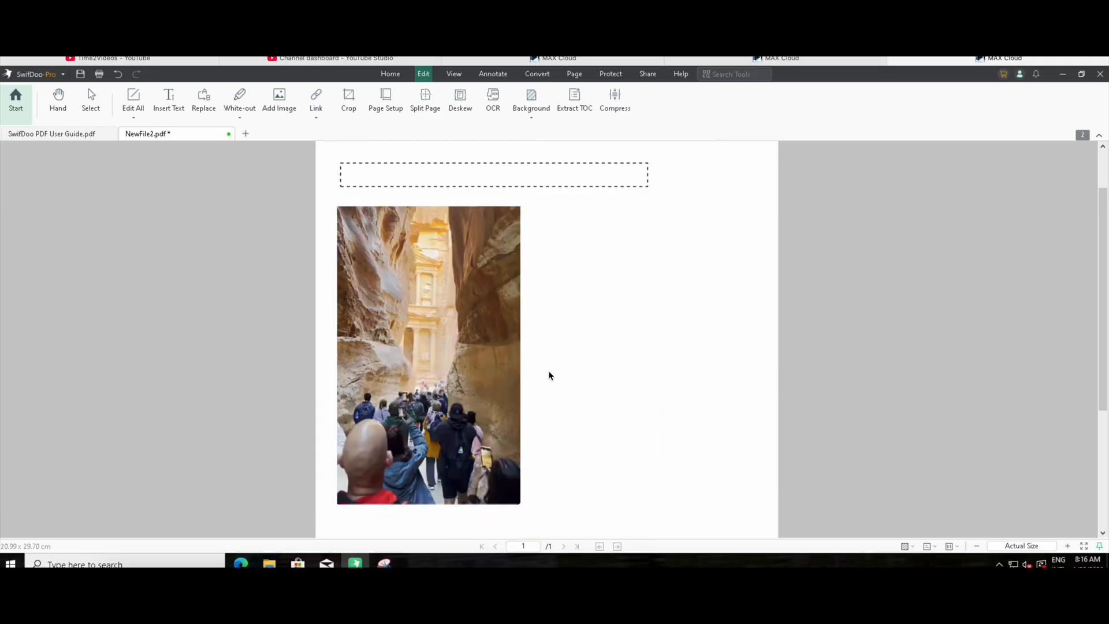
- Add a text caption beside the picture's upper right reading "Nice Petra Travel, Saturday 27, 2025 with"
scroll(570, 277, "up", 1)
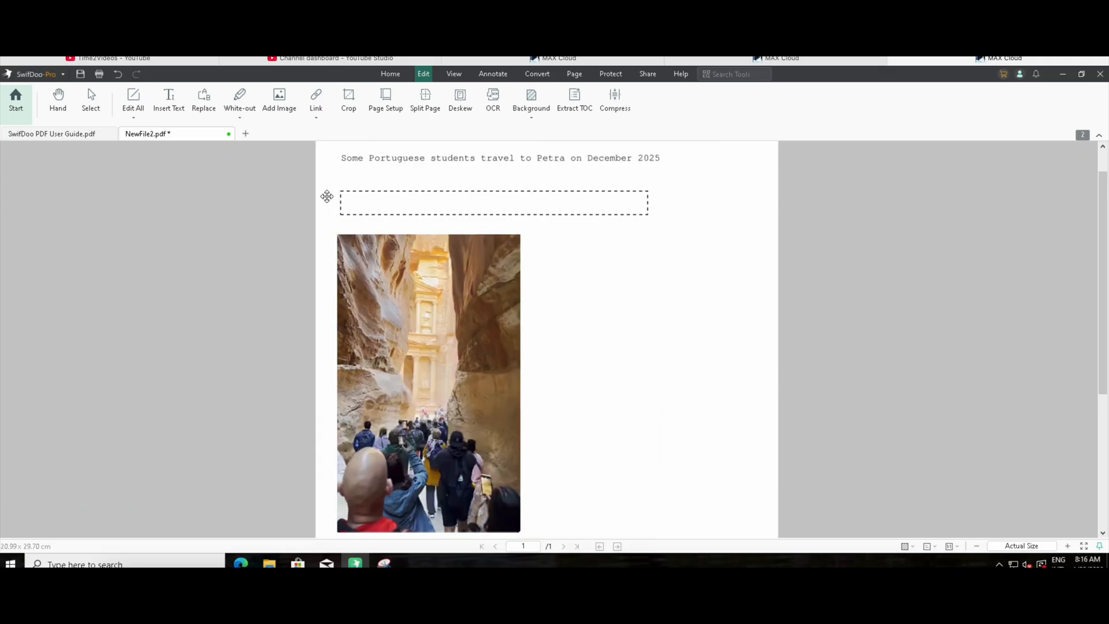
left_click(133, 101)
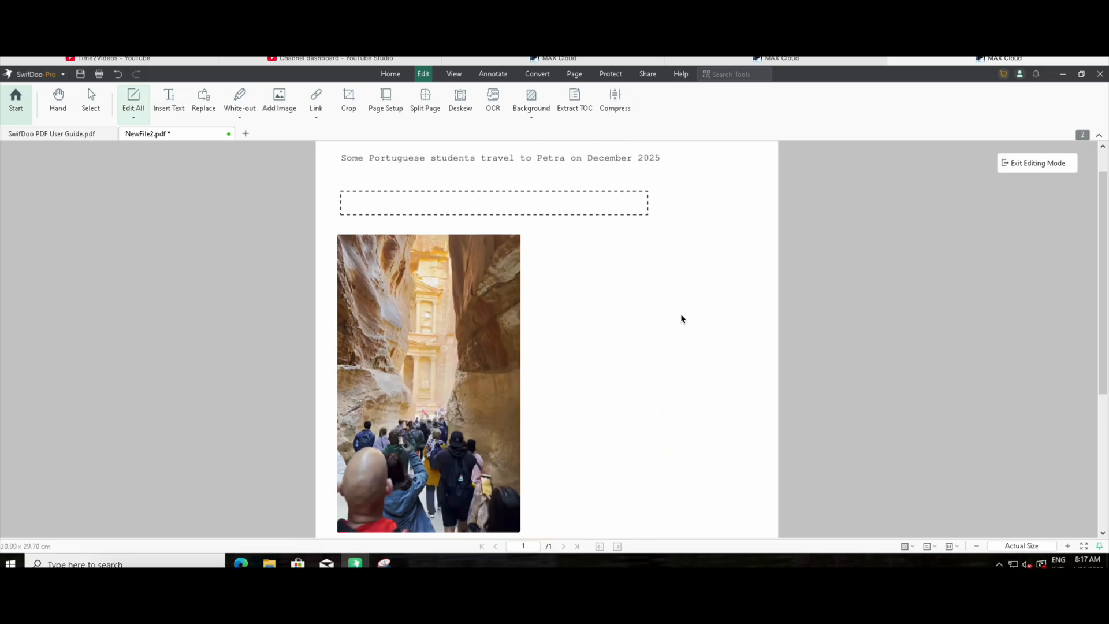
left_click(548, 274)
type("Nice Petra ")
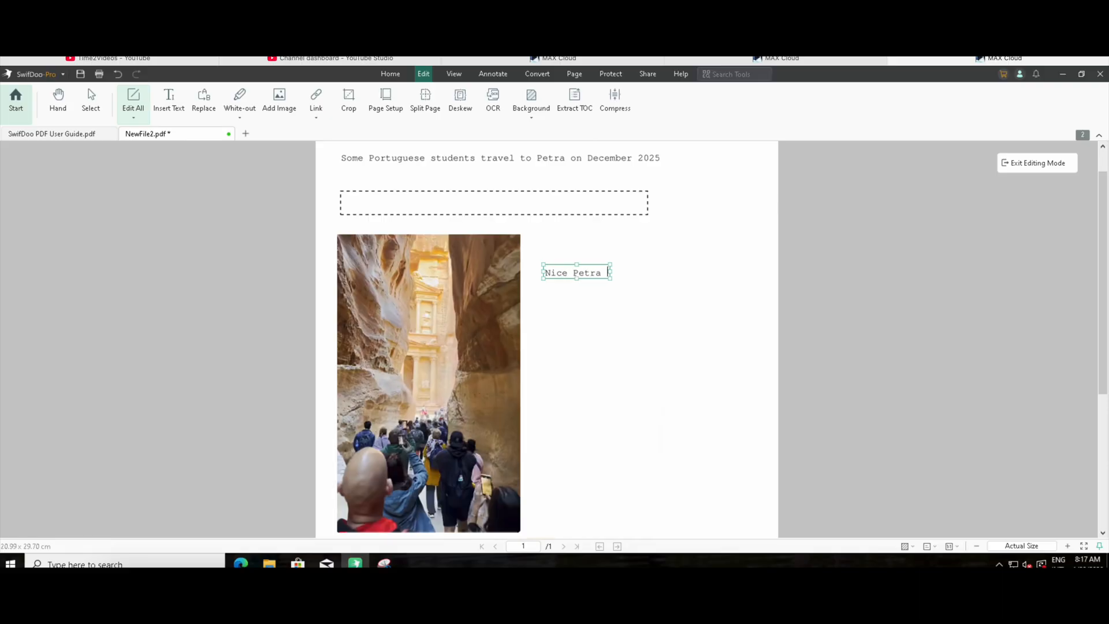
type("Travel, Saturday ")
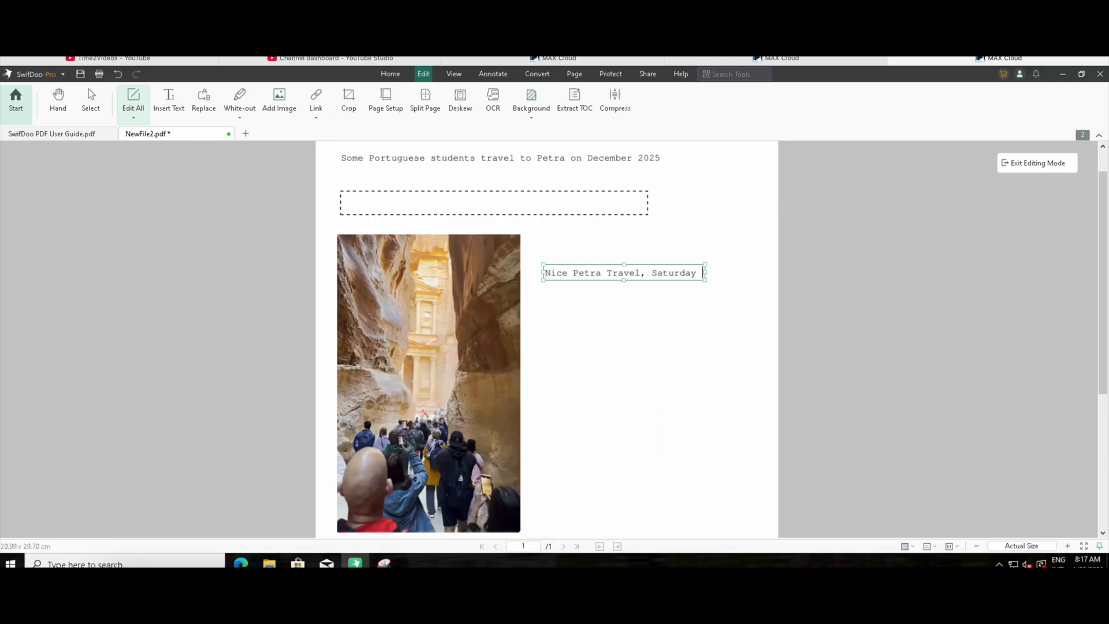
type("27, 2025 with")
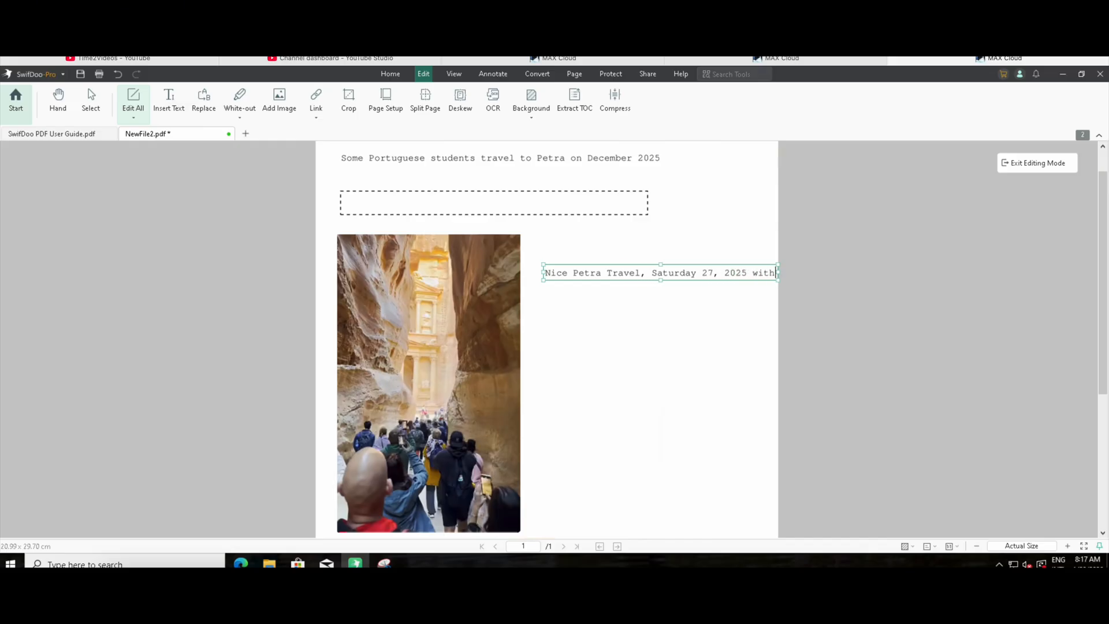
- Move "with" to a second line of the caption and complete that line as "with Kharin Group"
key("BackSpace")
key("BackSpace")
key("BackSpace")
key("BackSpace")
key("BackSpace")
key("BackSpace")
type("5")
key("Return")
type("with")
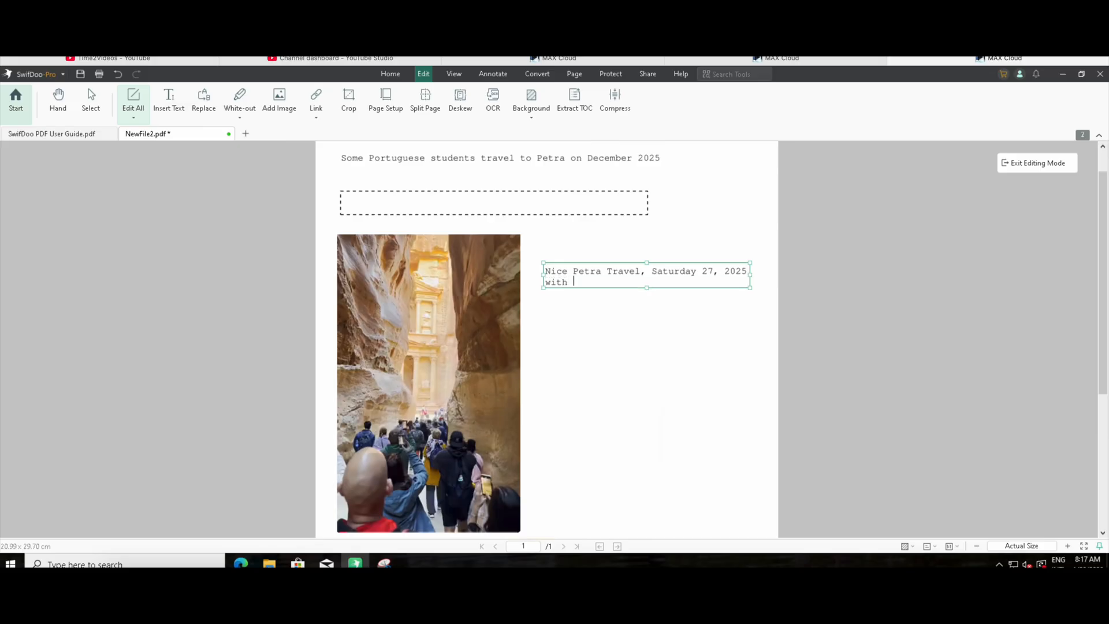
type(" Kharin Group")
left_click(649, 325)
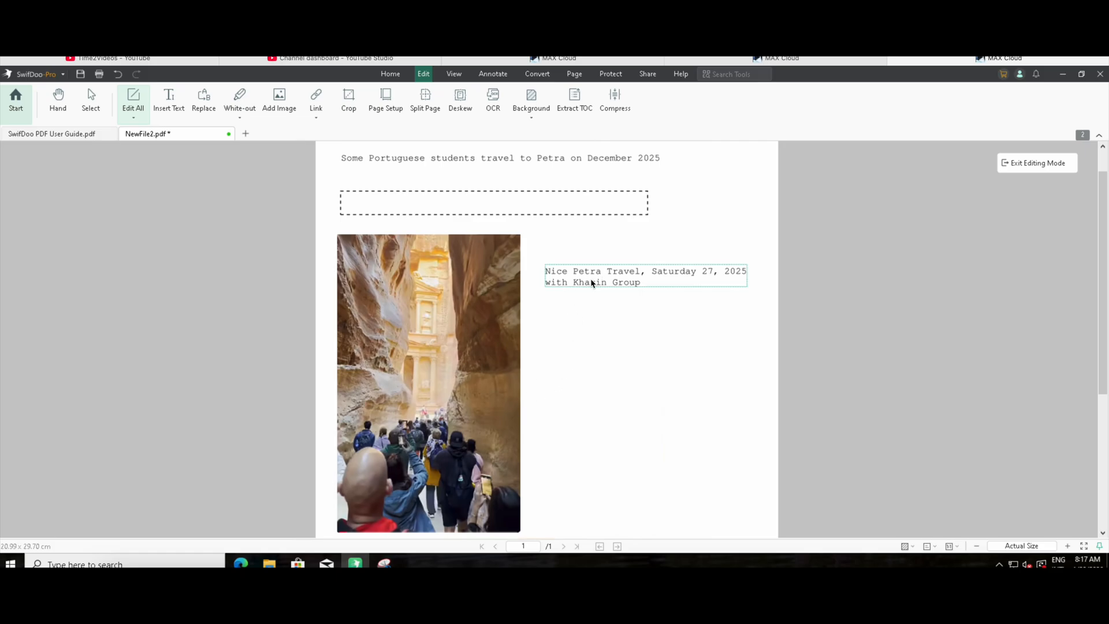
- Format the whole two-line caption in Calibri, size 14, with the standard red text colour
left_click_drag(644, 282, 546, 276)
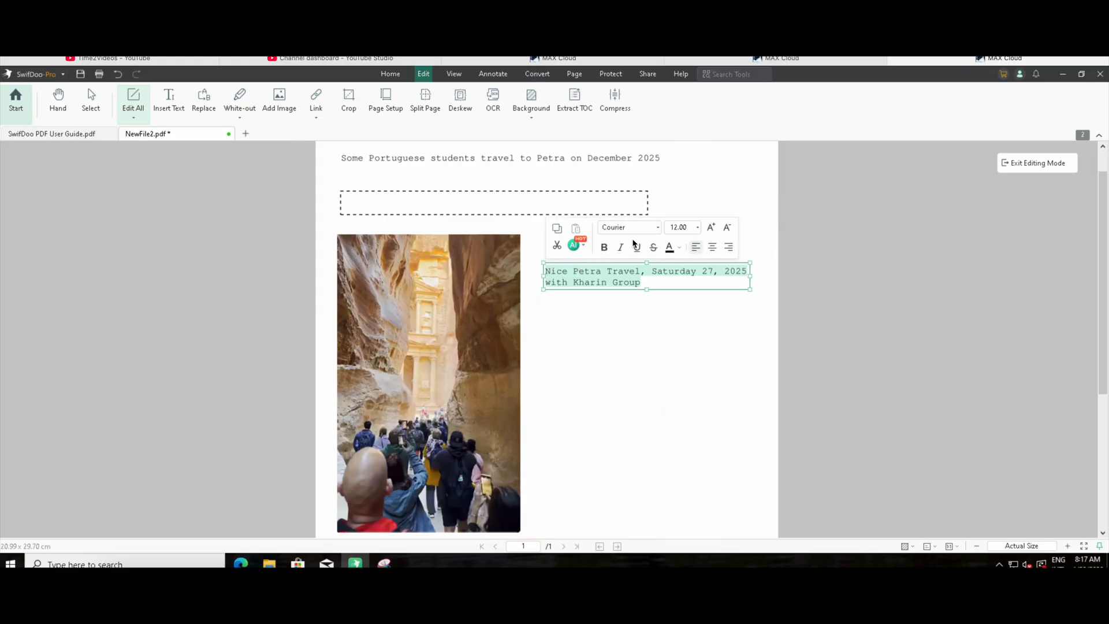
left_click(655, 229)
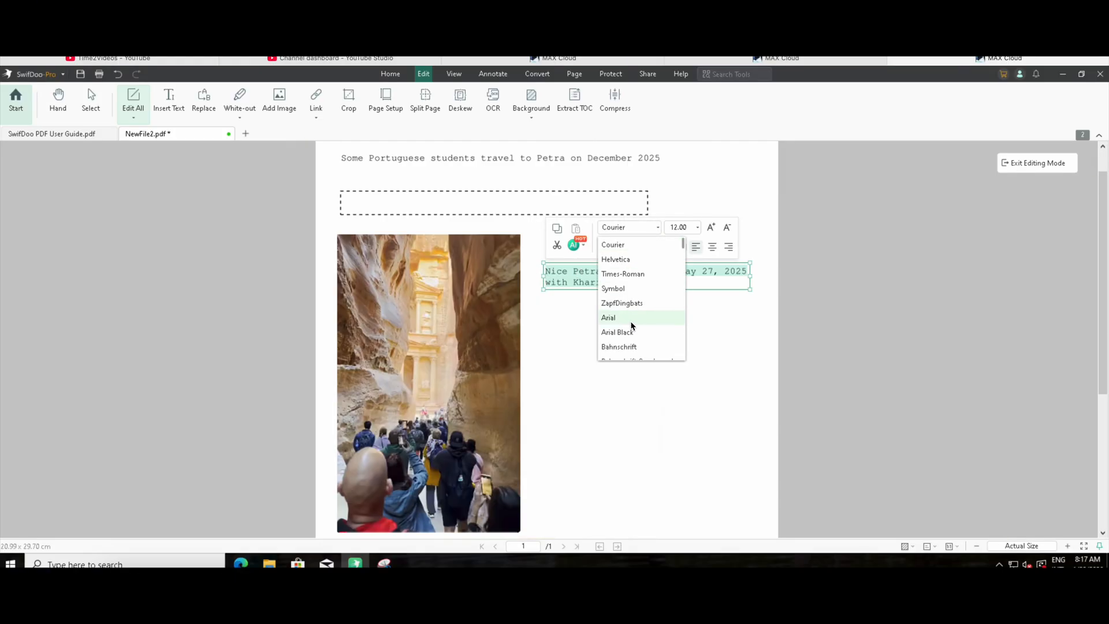
scroll(629, 330, "down", 6)
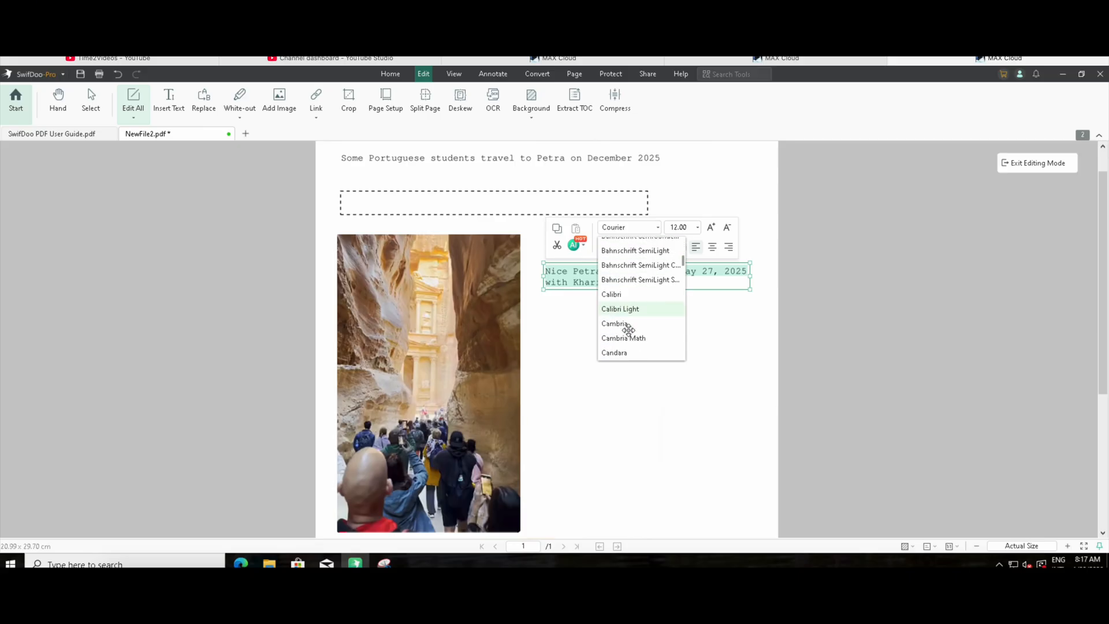
left_click(612, 260)
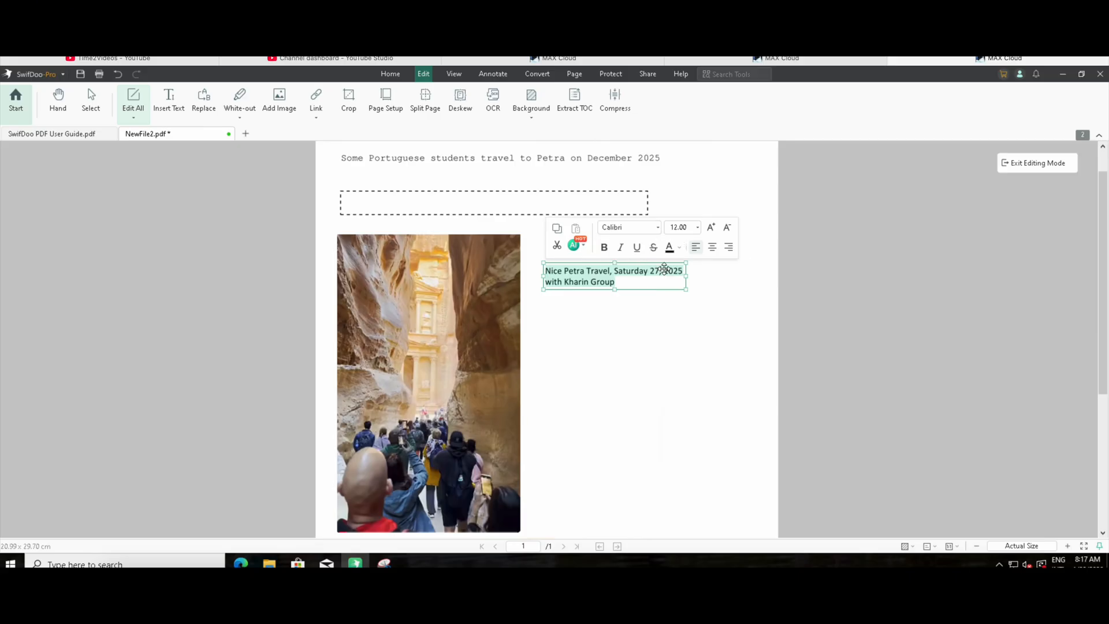
left_click(711, 227)
left_click(710, 227)
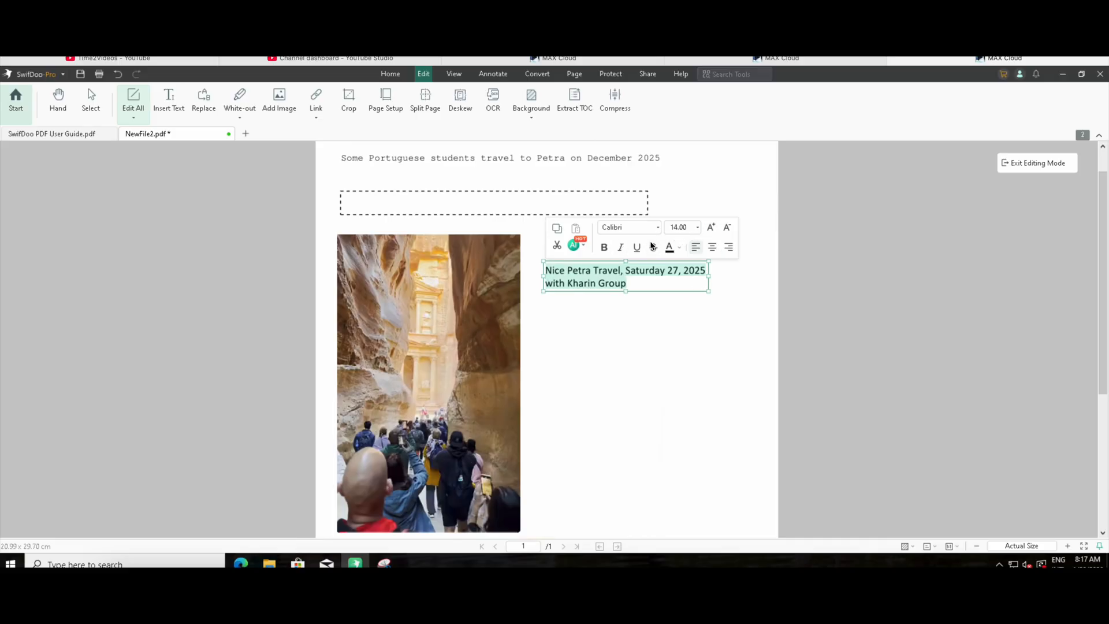
left_click(680, 247)
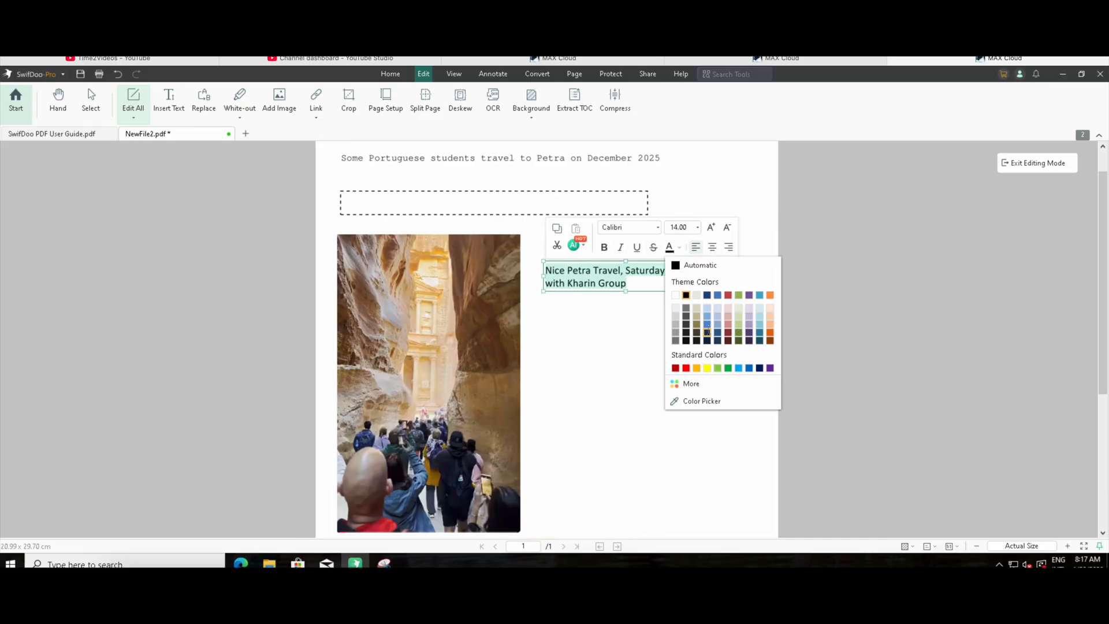
left_click(686, 367)
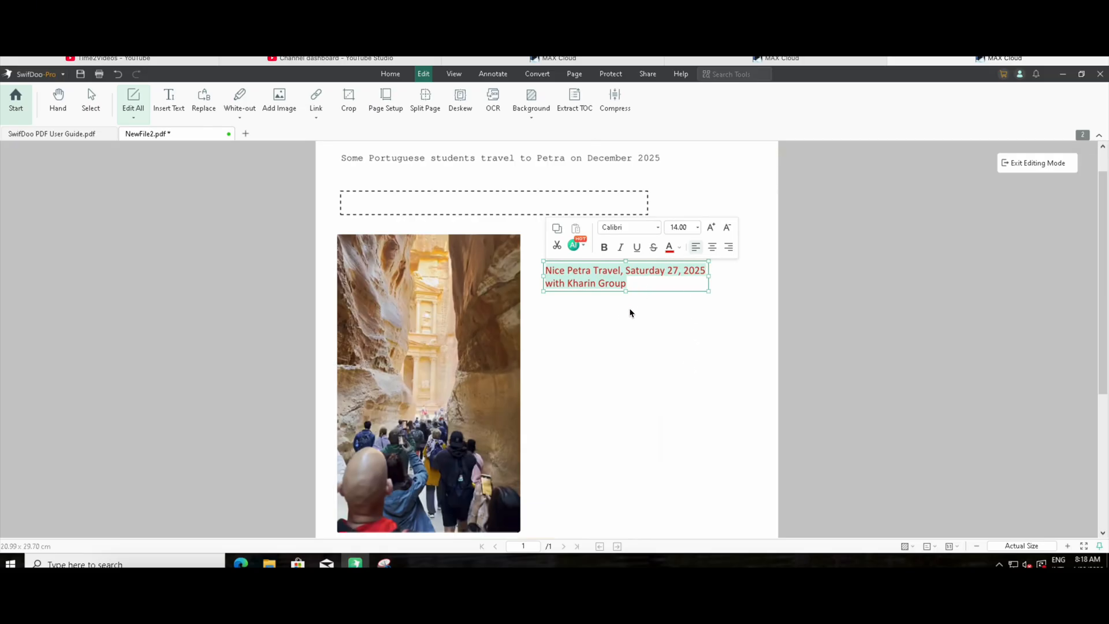
left_click(584, 246)
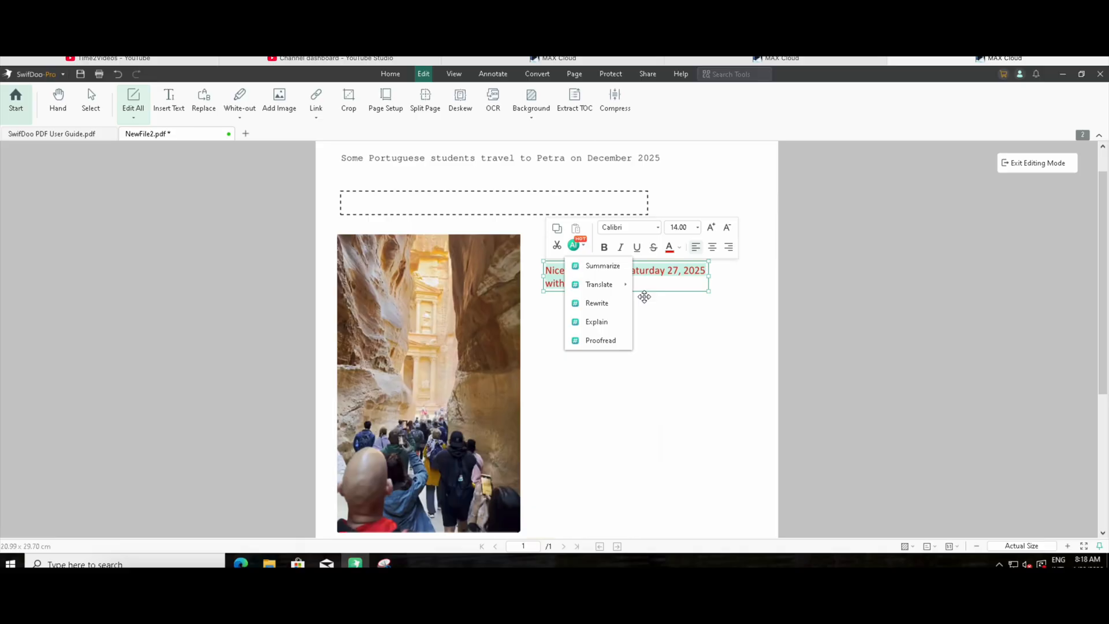
mouse_move(621, 289)
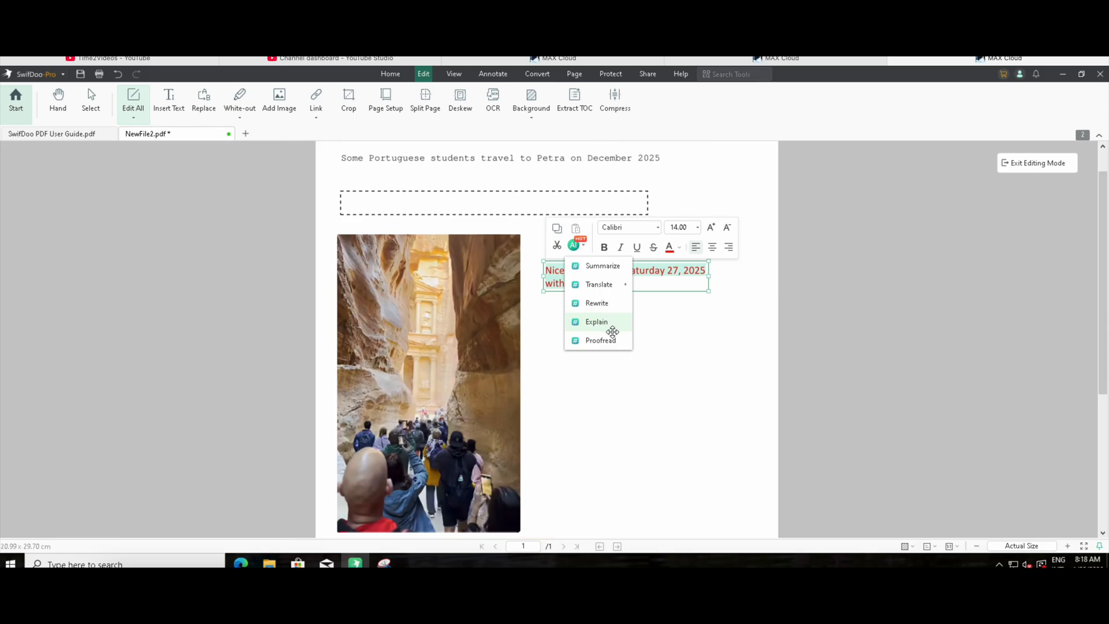
left_click(679, 347)
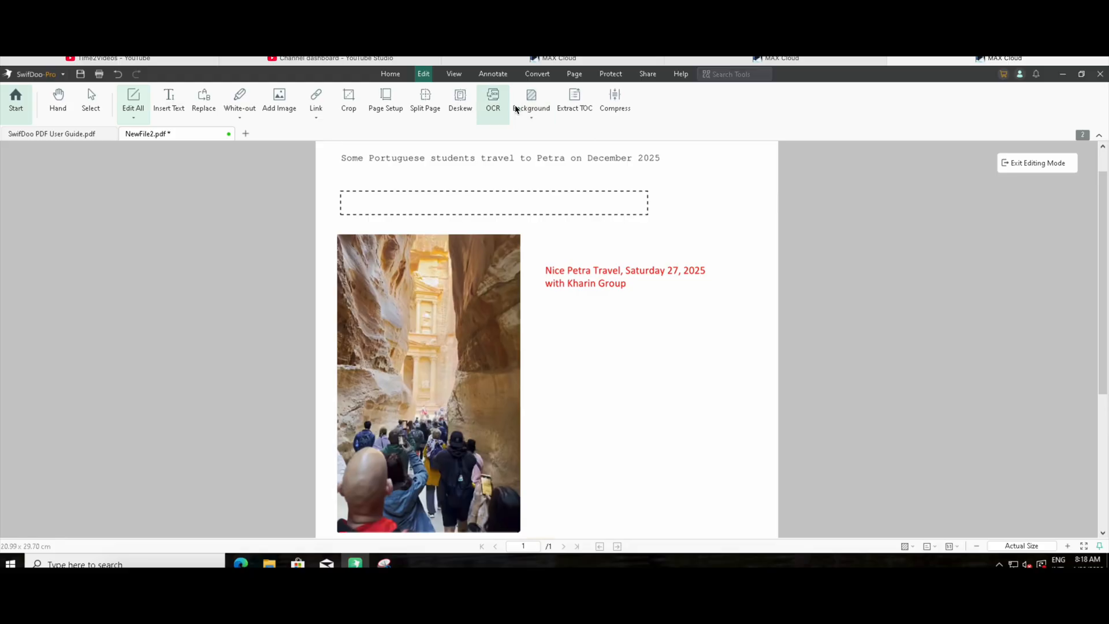
- Display the rulers along the edges of the document view
left_click(454, 74)
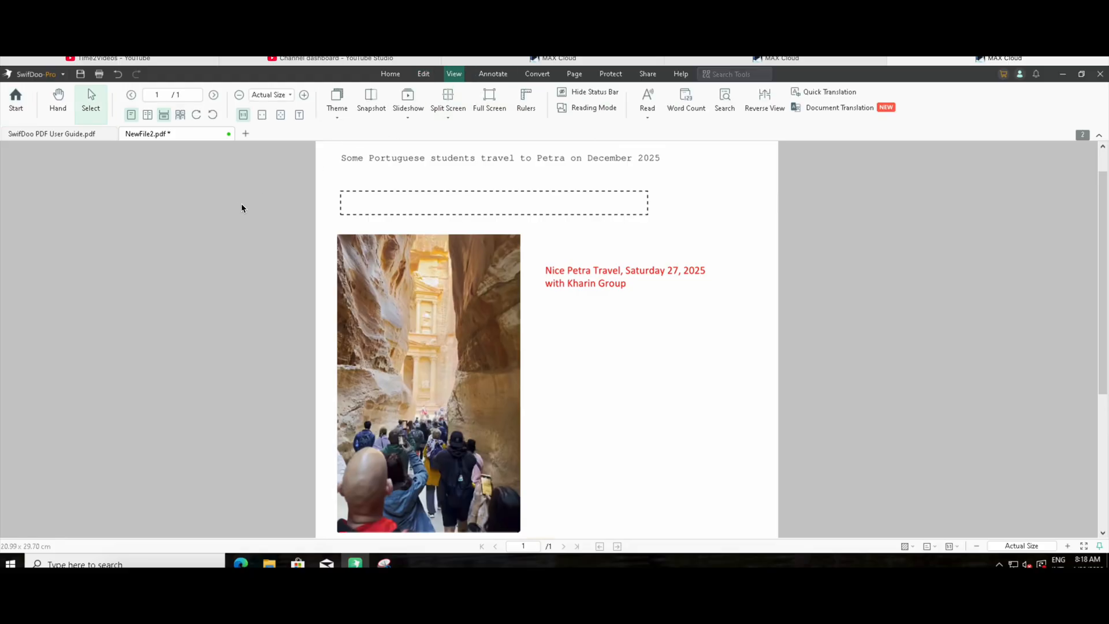
left_click(338, 107)
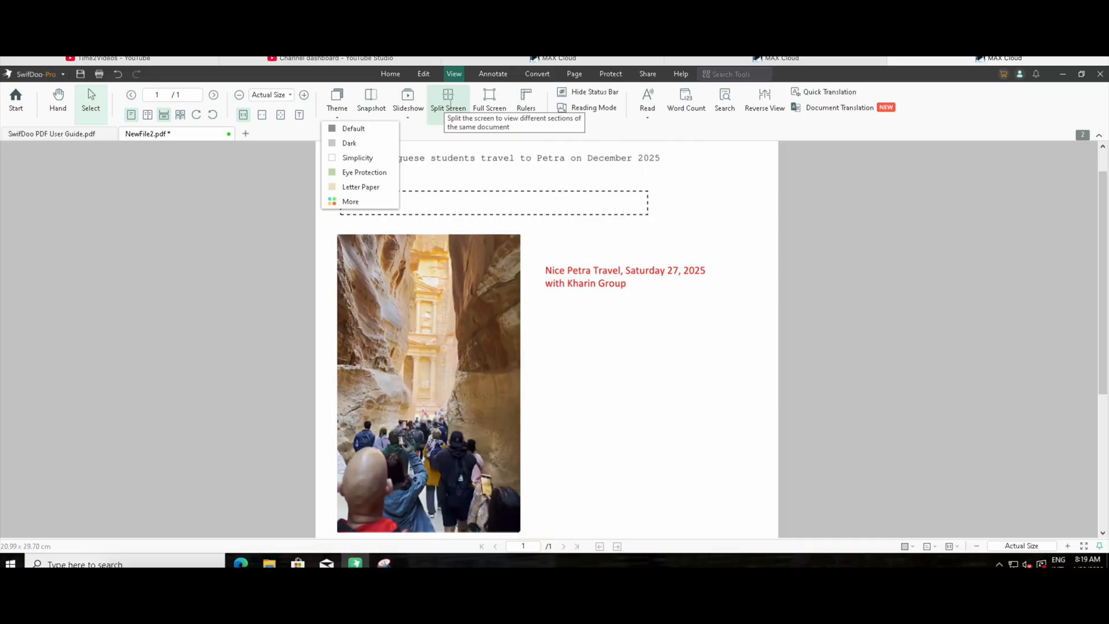
left_click(517, 99)
left_click(517, 99)
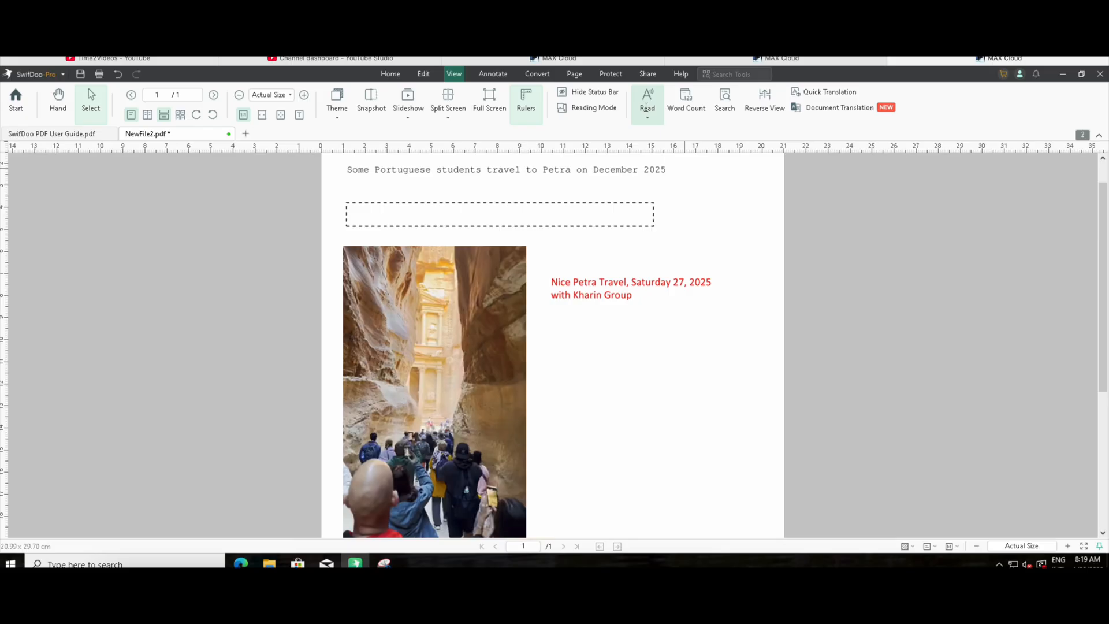
left_click(646, 106)
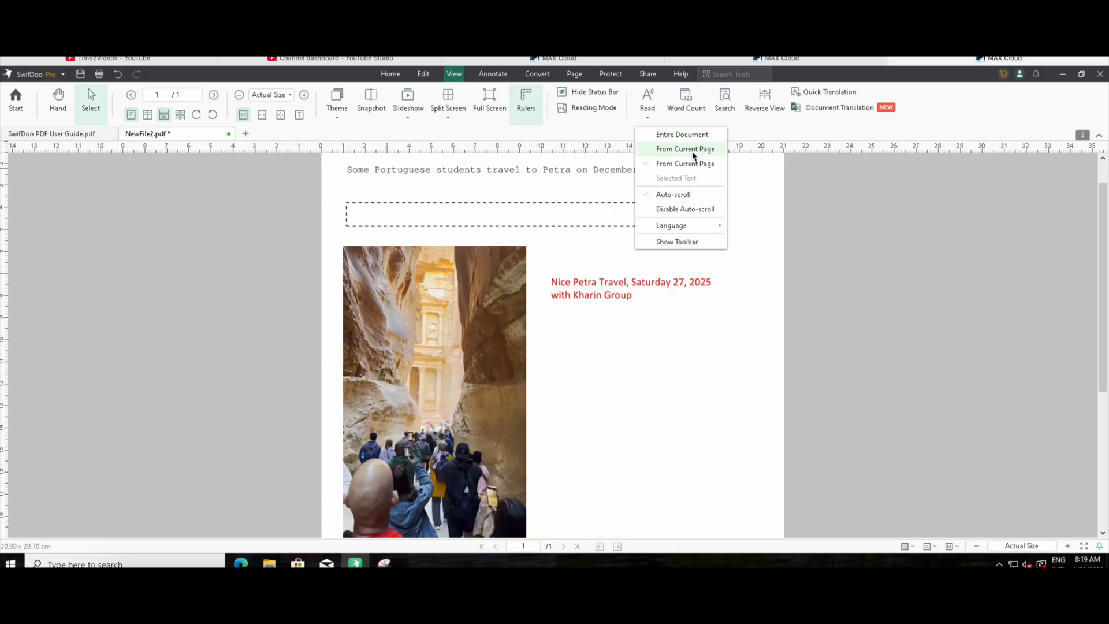
mouse_move(672, 228)
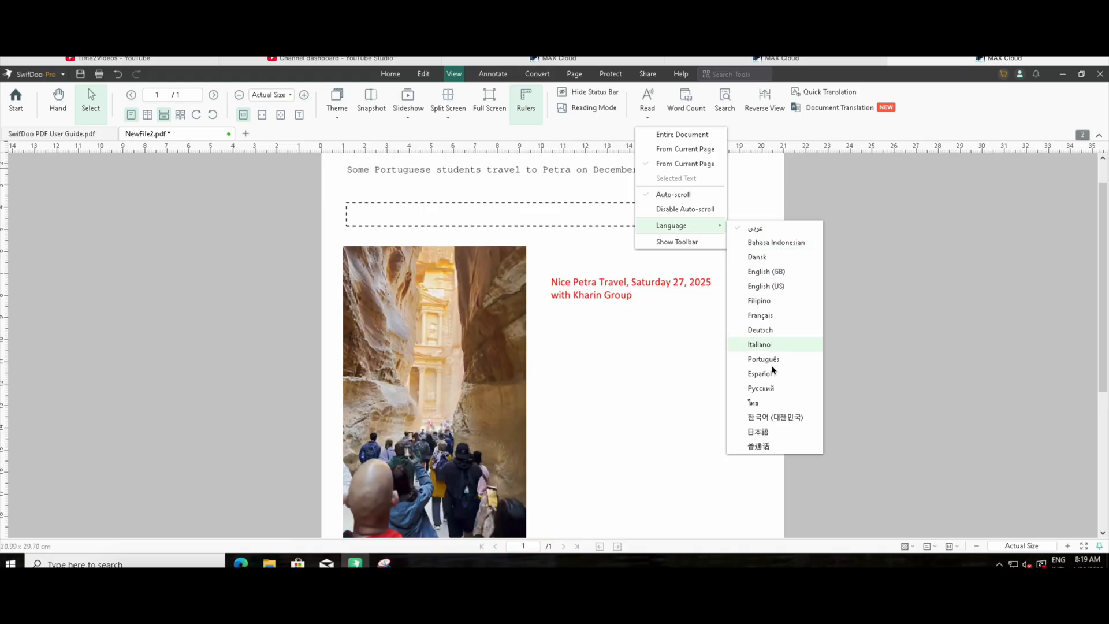
left_click(693, 374)
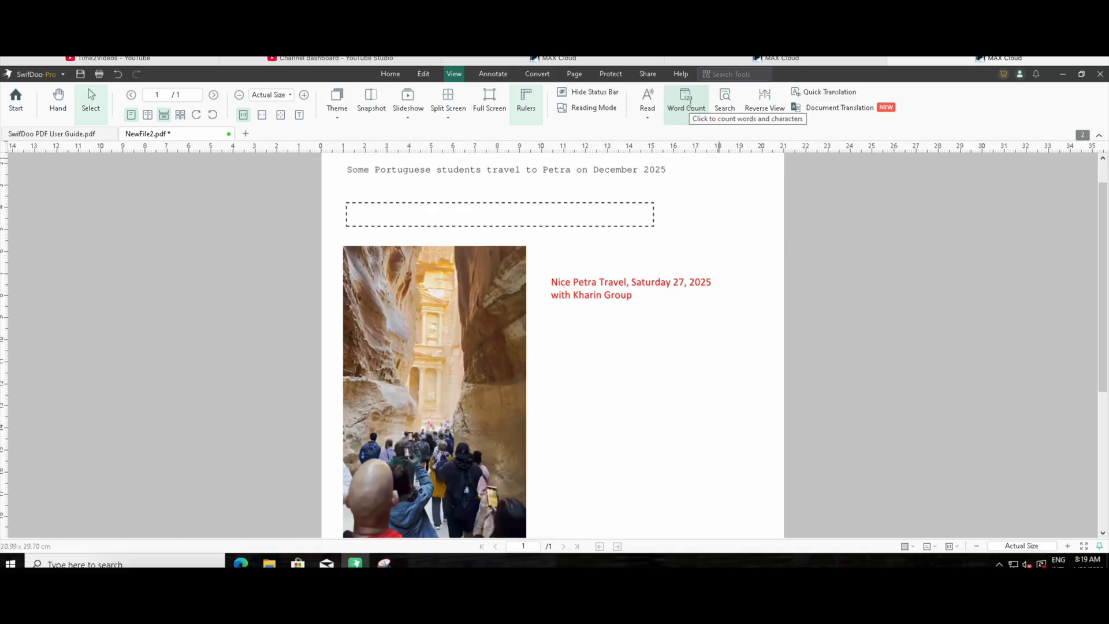
- Check the word and character count of the document and close the summary
left_click(691, 104)
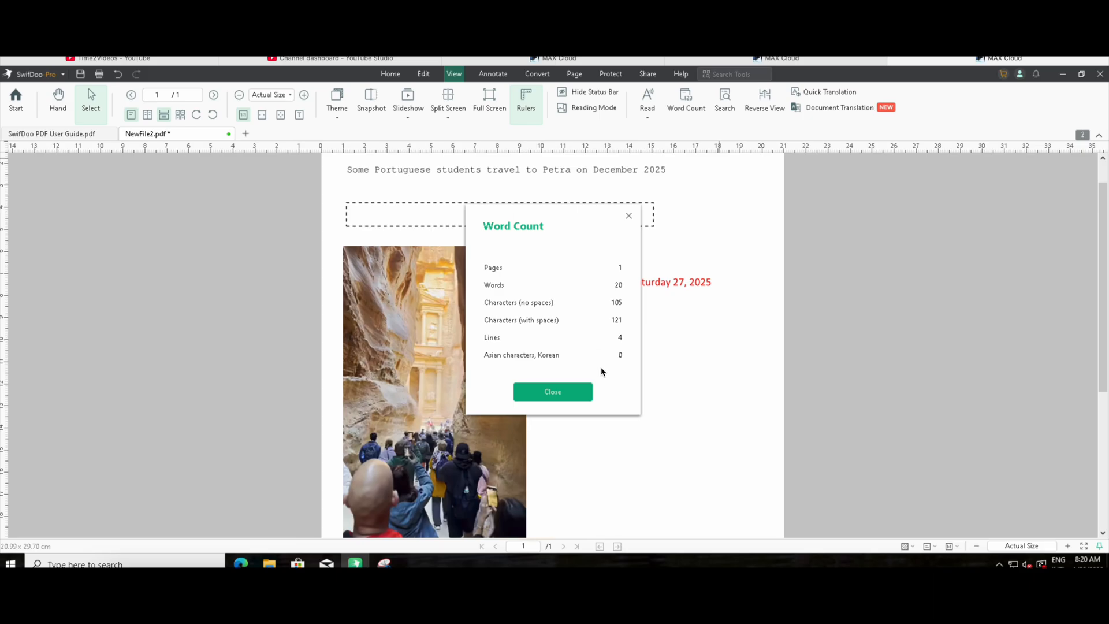
left_click(584, 392)
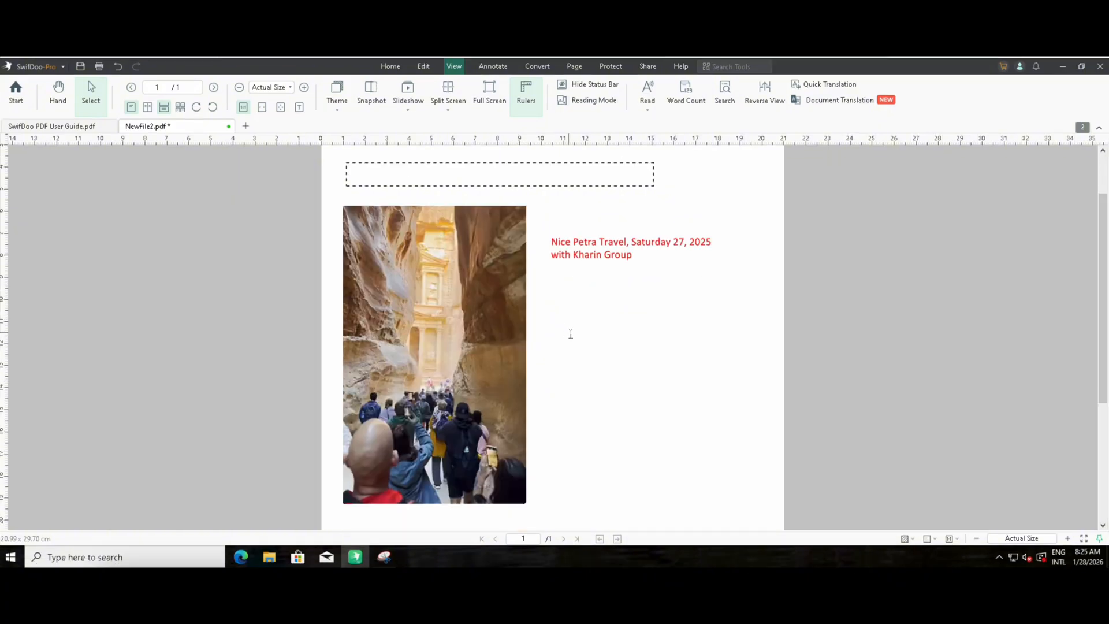
- Place a sticky note in the automatic colour on the page, just beside the picture's lower right edge
left_click(493, 66)
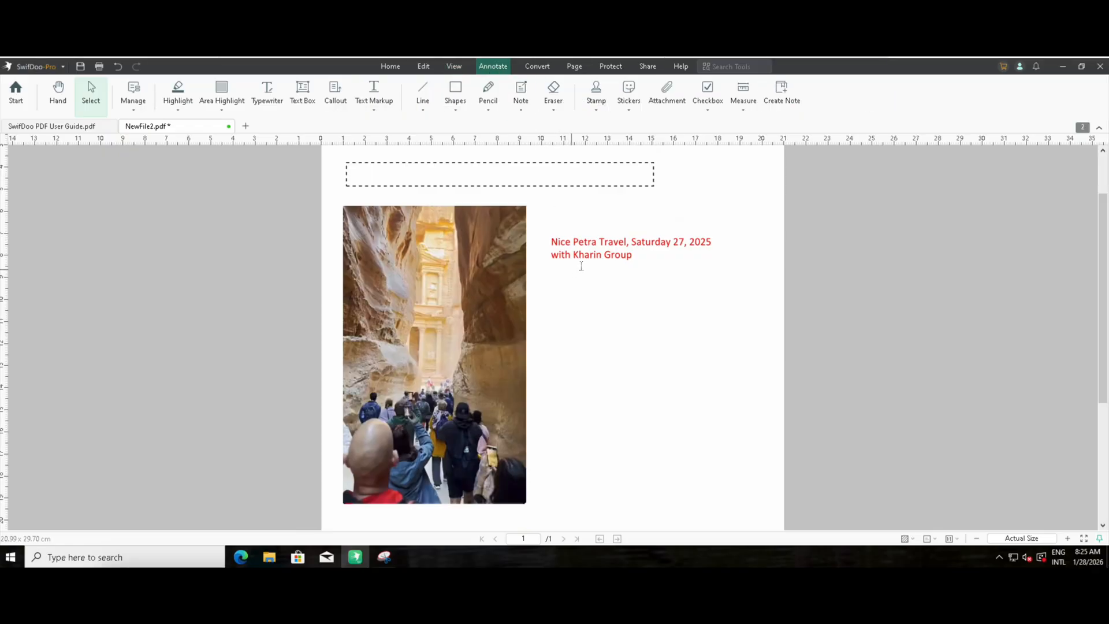
left_click(177, 111)
left_click(520, 102)
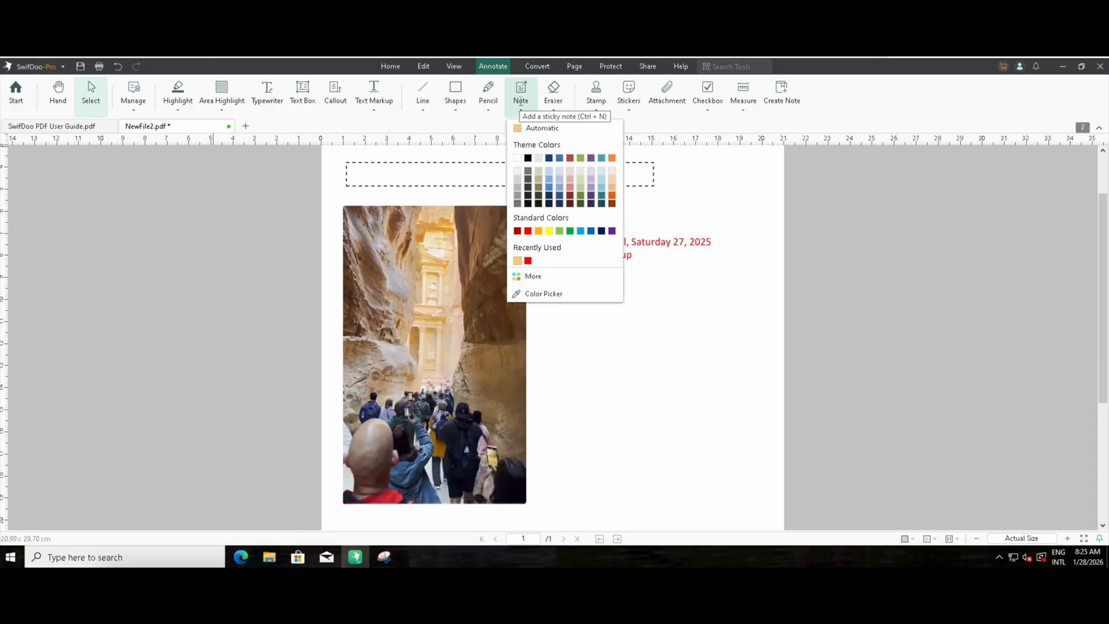
left_click(549, 128)
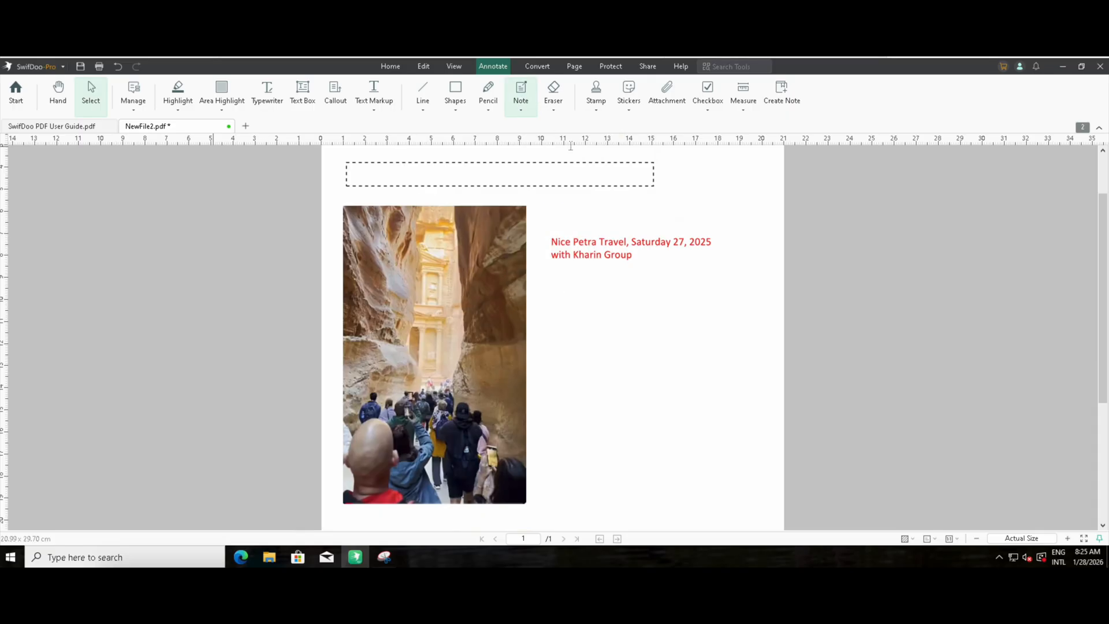
left_click(537, 454)
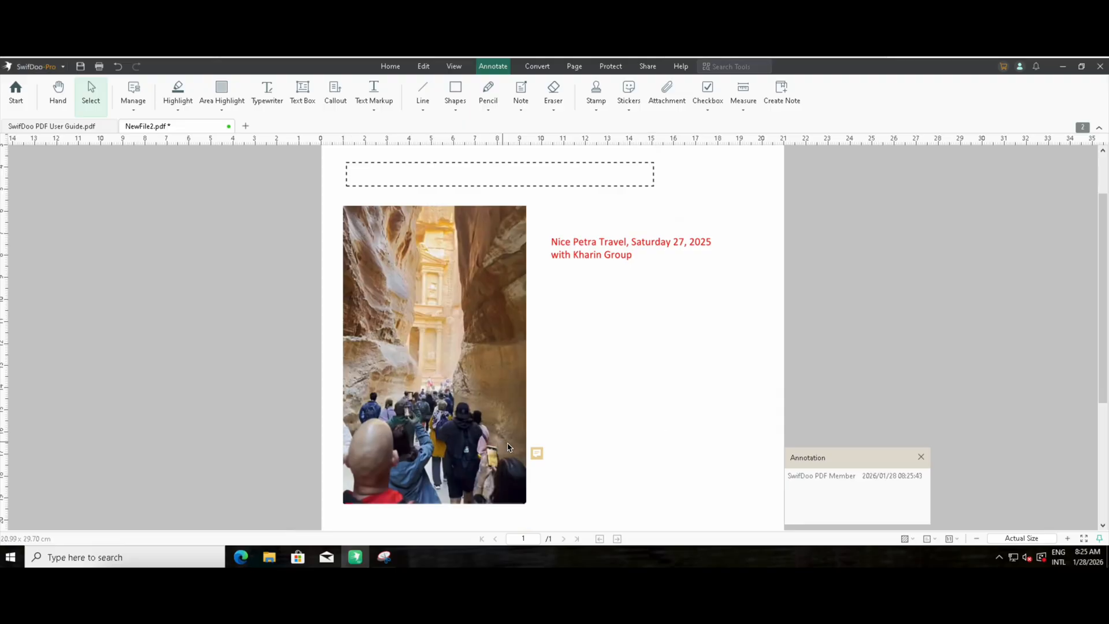
- Write the sticky note's comment as "Do you know some Polish people that study in Lisbon that travel to Petra in Jordan?"
left_click(57, 95)
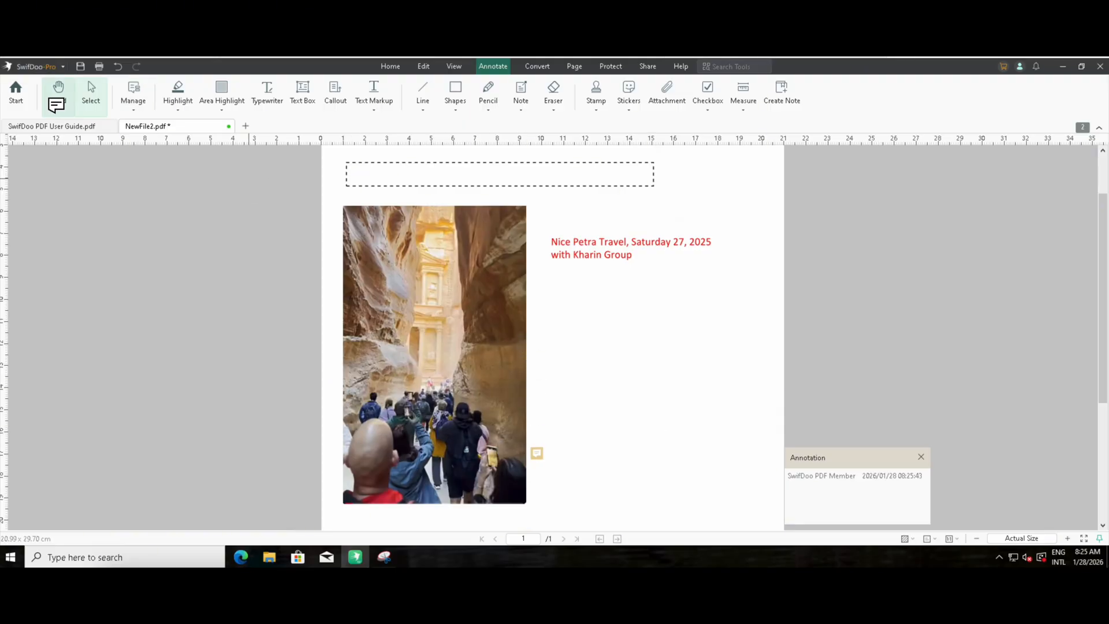
right_click(536, 454)
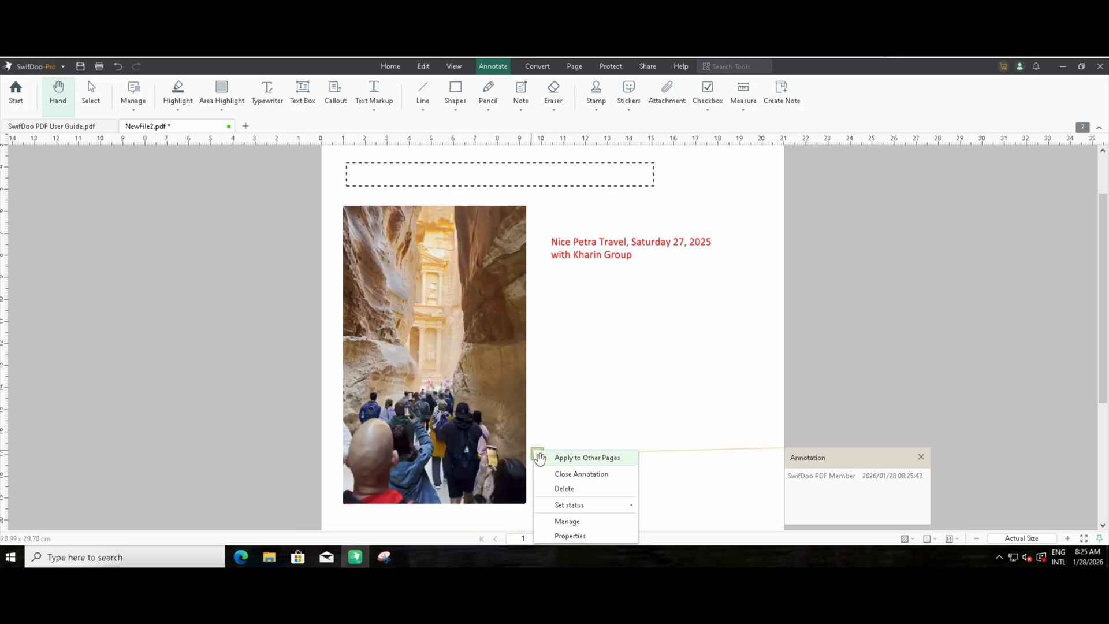
mouse_move(564, 504)
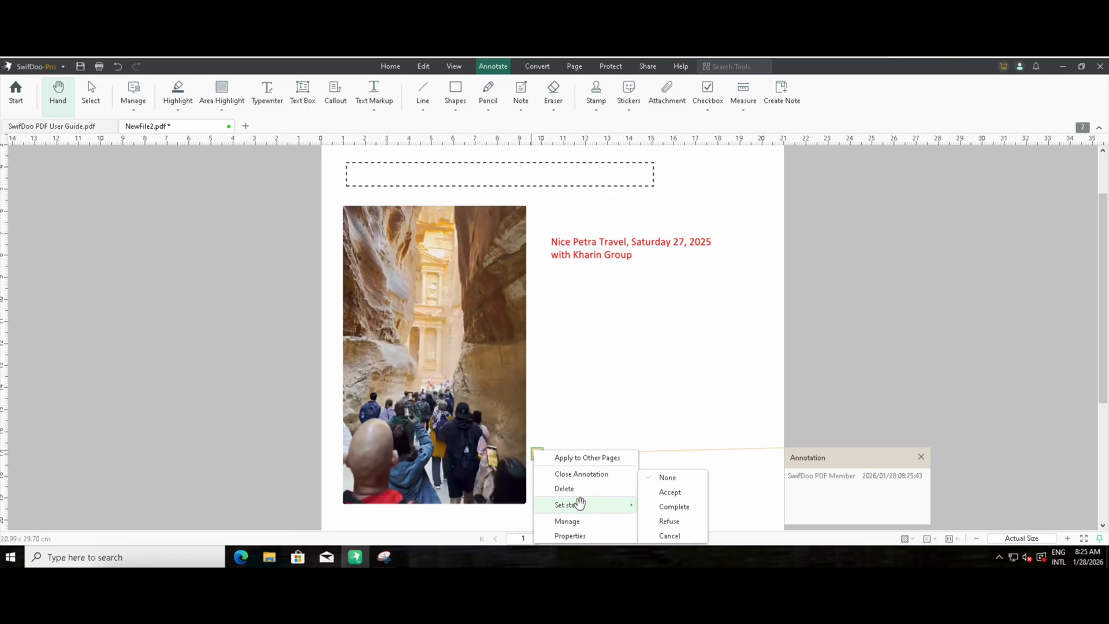
left_click(555, 445)
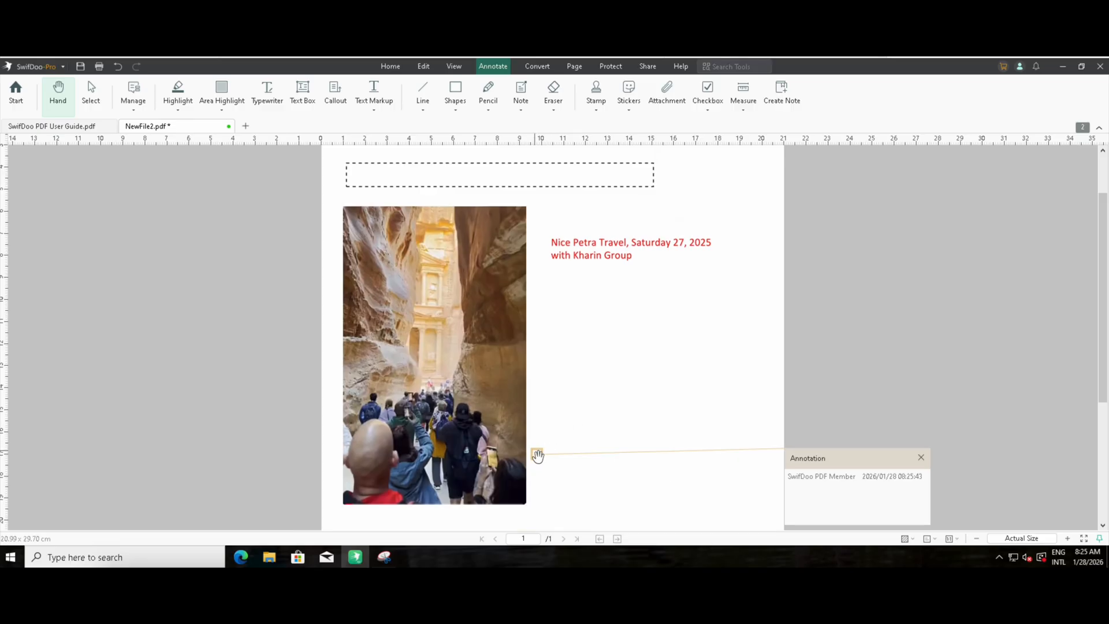
left_click(537, 455)
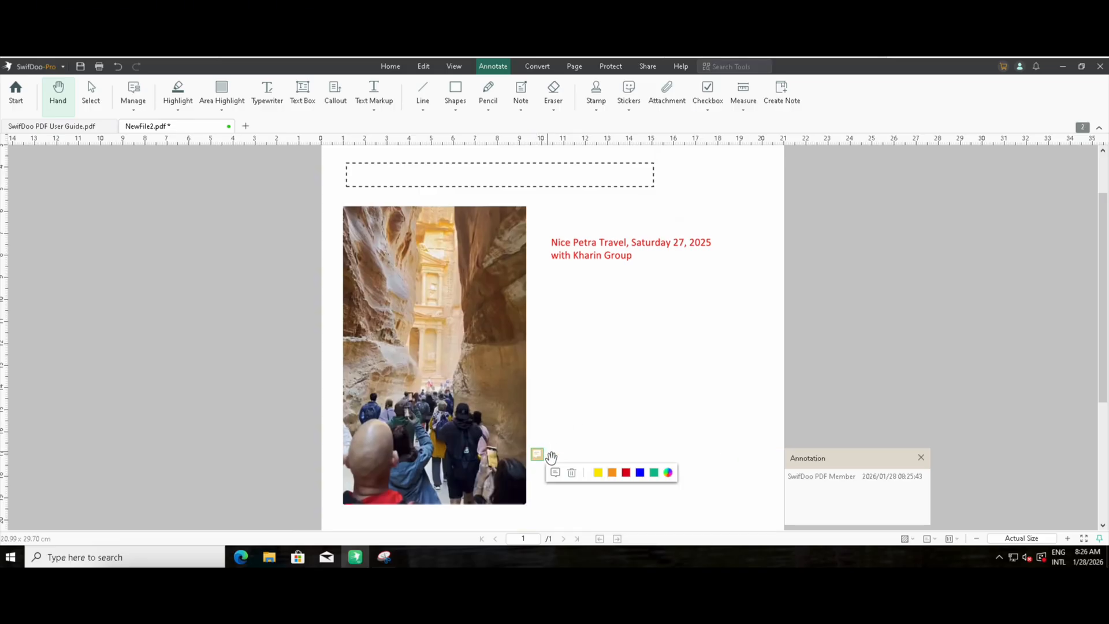
left_click(554, 474)
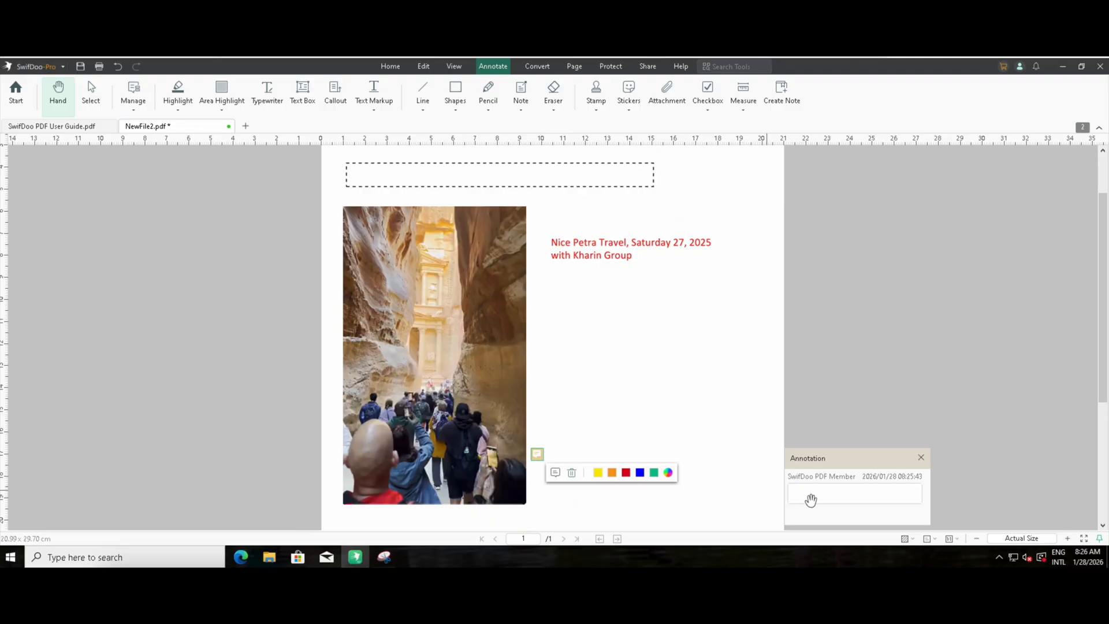
type("Do you know some Polish people that stud")
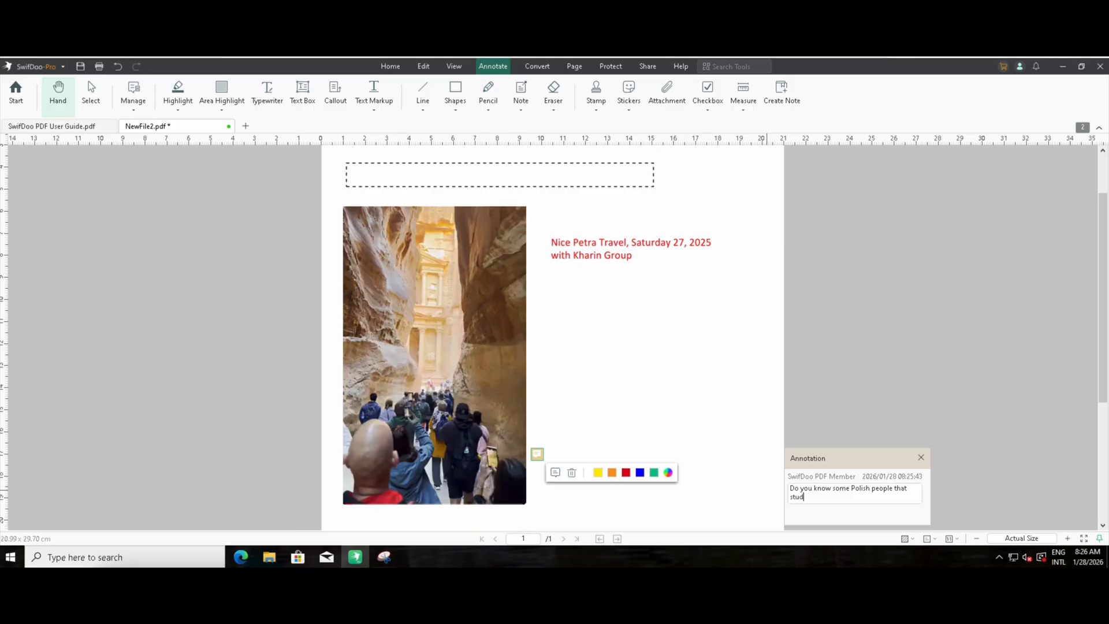
type("y in Lis")
type("bon that")
type(" trav")
type("l")
type("el to Pet")
type("ra")
type(" in Jordan")
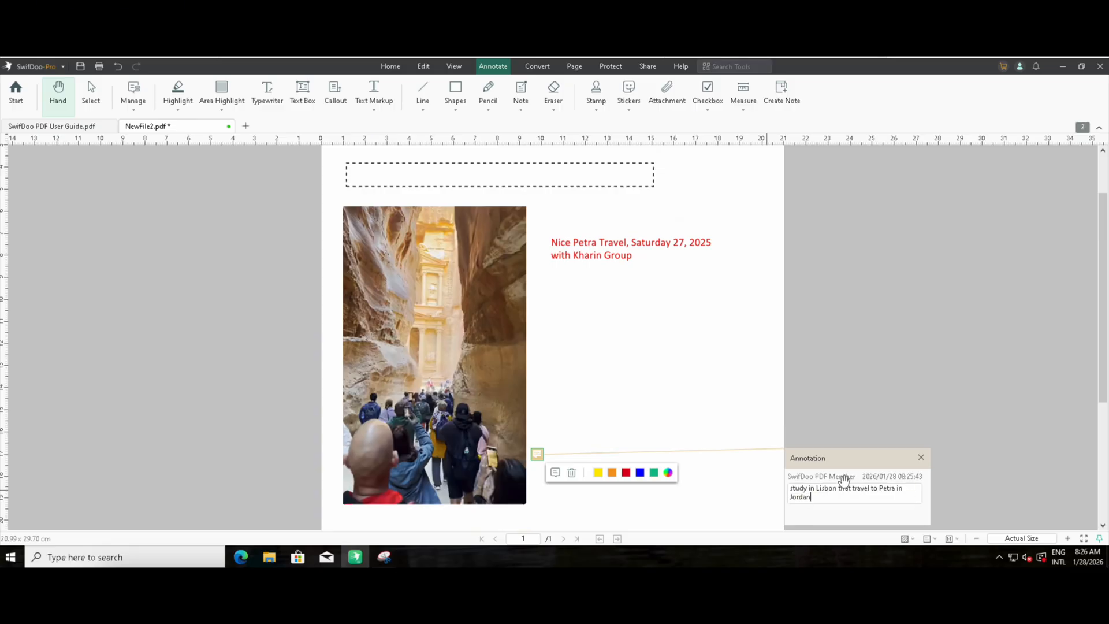
type("_")
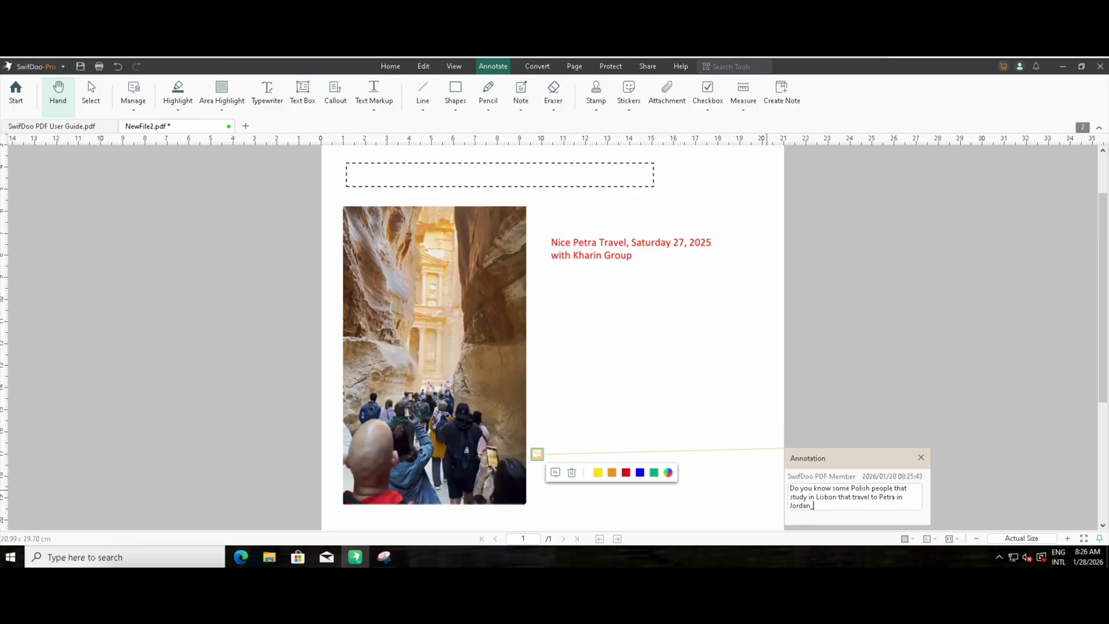
key("BackSpace")
type("?/////////////////////////////////////////////////////")
left_click(861, 499)
type("////////////////////////////////////////")
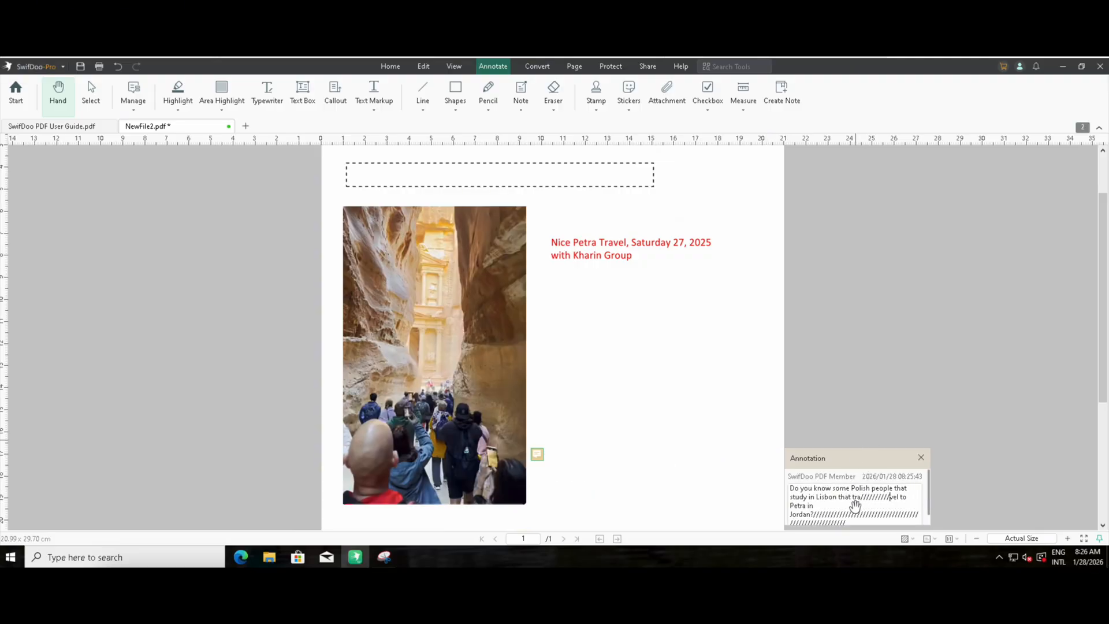
type("//////////////////////////////////////////")
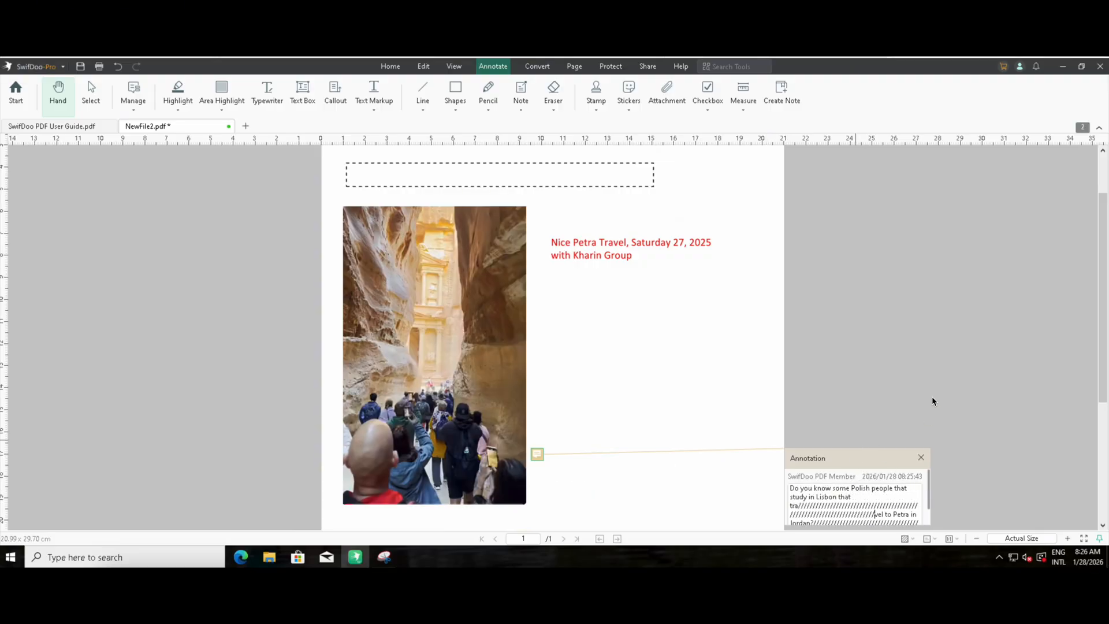
type("////")
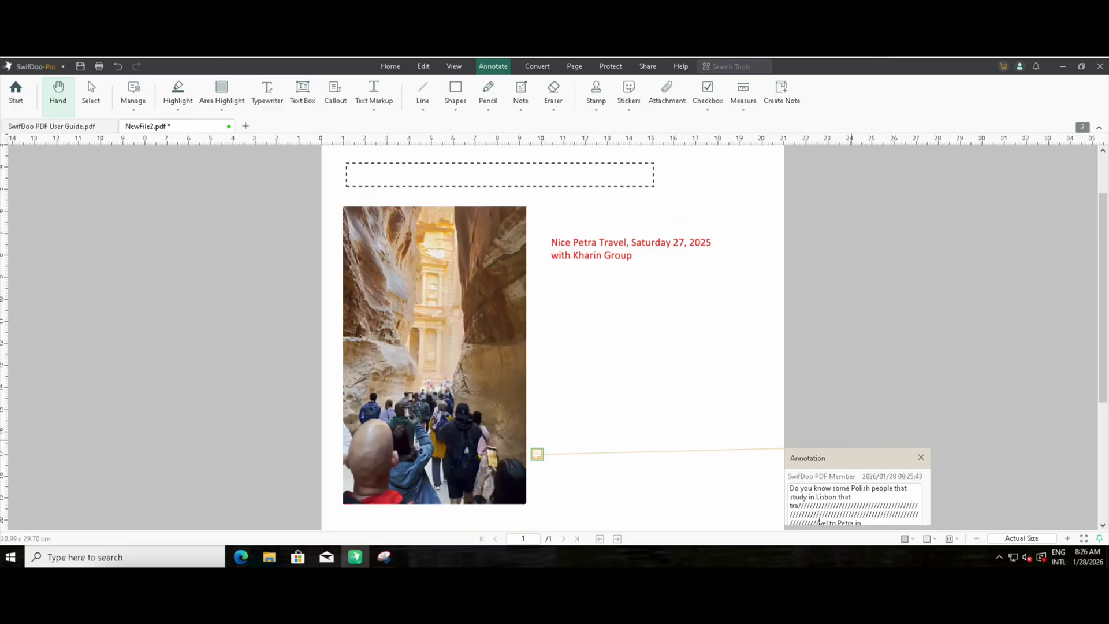
key("BackSpace")
key("BackSpace")
key("BackSpace")
key("BackSpace")
key("BackSpace")
key("BackSpace")
key("BackSpace")
key("BackSpace")
key("BackSpace")
key("BackSpace")
key("BackSpace")
key("BackSpace")
key("BackSpace")
key("BackSpace")
key("BackSpace")
key("BackSpace")
key("BackSpace")
key("BackSpace")
key("BackSpace")
key("BackSpace")
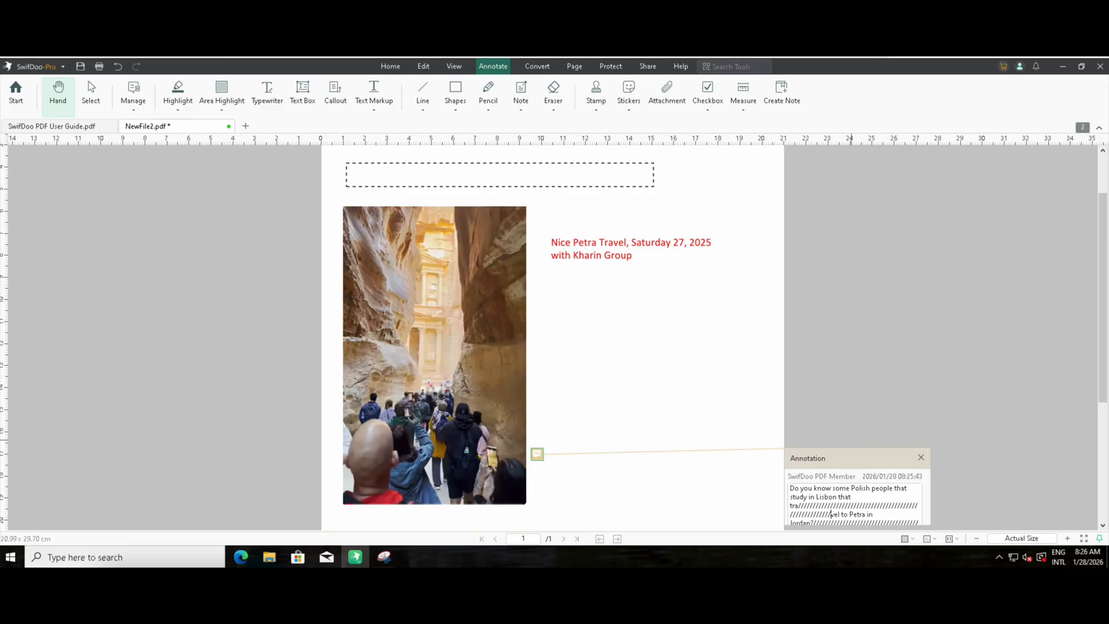
key("BackSpace")
key("BackSpace")
key("BackSpace")
key("BackSpace")
key("BackSpace")
key("BackSpace")
key("BackSpace")
key("BackSpace")
key("BackSpace")
key("BackSpace")
key("BackSpace")
key("BackSpace")
key("BackSpace")
key("BackSpace")
key("BackSpace")
key("BackSpace")
key("BackSpace")
key("BackSpace")
key("BackSpace")
key("BackSpace")
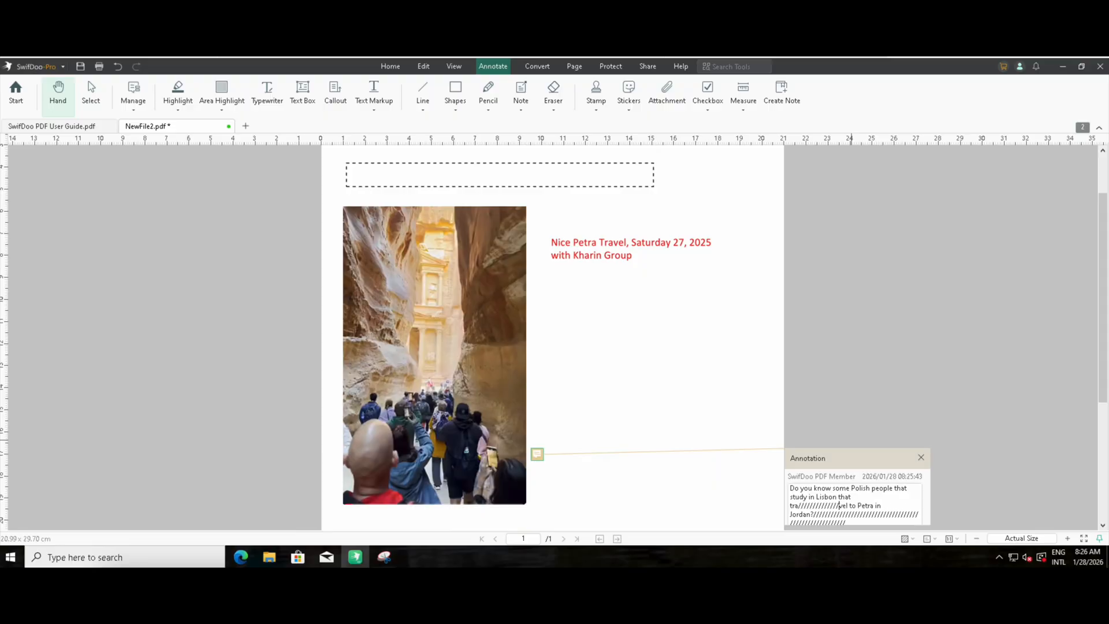
key("BackSpace")
key("BackSpace")
key("BackSpace")
key("BackSpace")
key("BackSpace")
key("BackSpace")
key("BackSpace")
key("BackSpace")
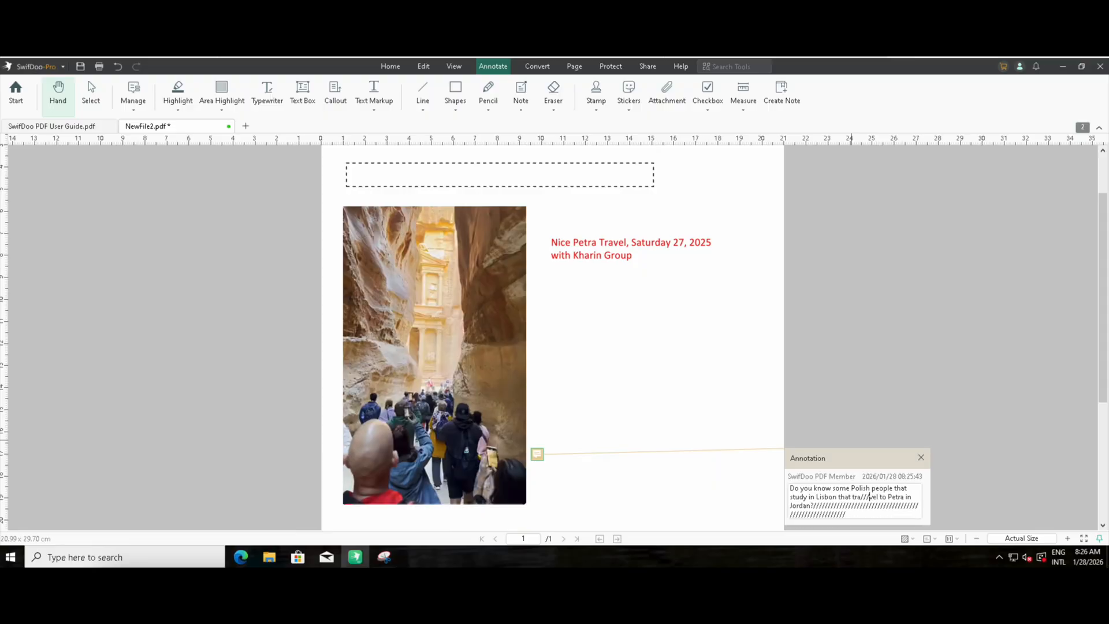
key("BackSpace")
key("BackSpace")
key("BackSpace")
- Delete the surplus slashes after "Jordan?" in the sticky note's comment and leave the note
key("BackSpace")
key("BackSpace")
key("BackSpace")
key("BackSpace")
key("BackSpace")
key("BackSpace")
key("BackSpace")
key("BackSpace")
key("BackSpace")
key("BackSpace")
key("BackSpace")
key("BackSpace")
key("BackSpace")
key("BackSpace")
key("BackSpace")
key("BackSpace")
key("BackSpace")
key("BackSpace")
key("BackSpace")
key("BackSpace")
key("BackSpace")
key("BackSpace")
key("BackSpace")
key("BackSpace")
key("BackSpace")
key("BackSpace")
key("BackSpace")
key("BackSpace")
key("BackSpace")
key("BackSpace")
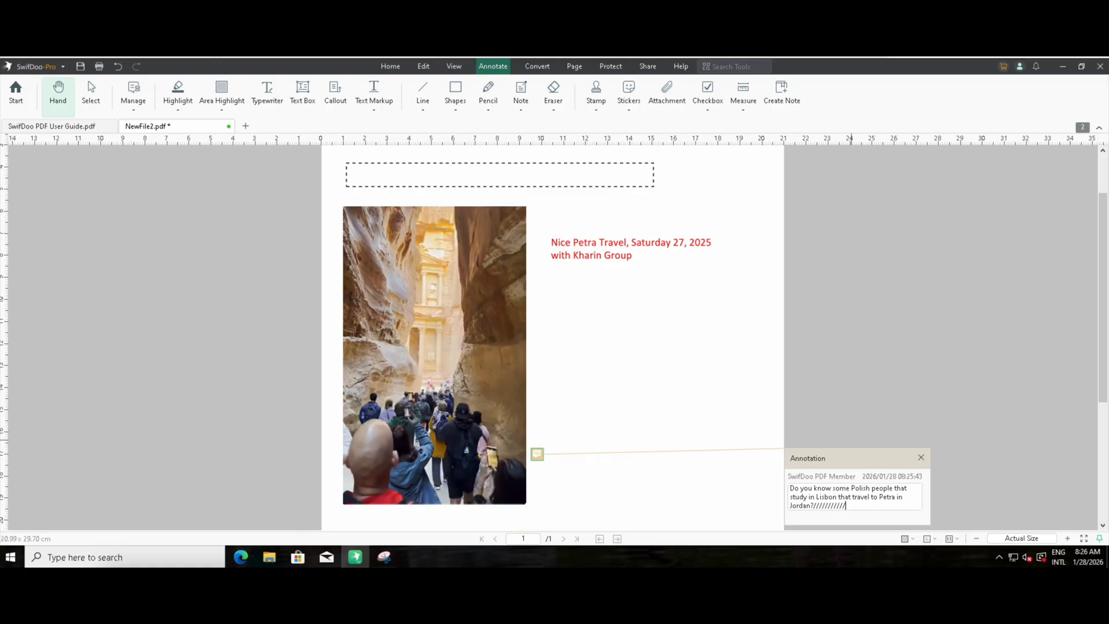
key("BackSpace")
key("BackSpace")
key("BackSpace")
left_click(870, 422)
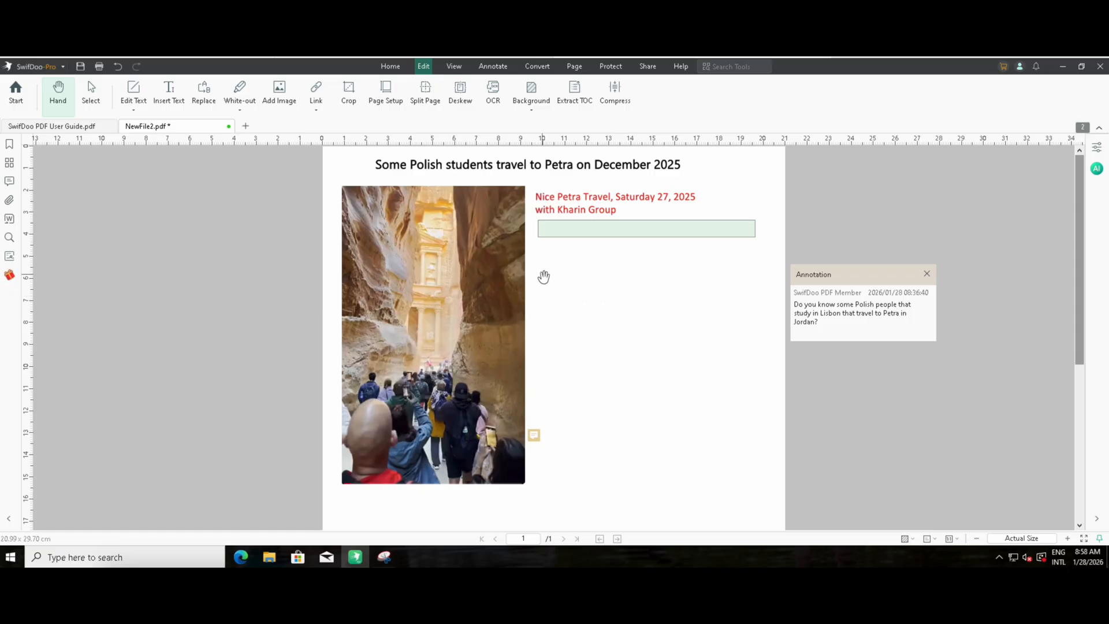
- Insert text below the red caption reading "Ta przestrzeń jest dla mnie i dla Ciebie, gdzie nasza więź nie ustaje, i właśnie teraz wiesz, jak mnie odnaleźć"
left_click(164, 101)
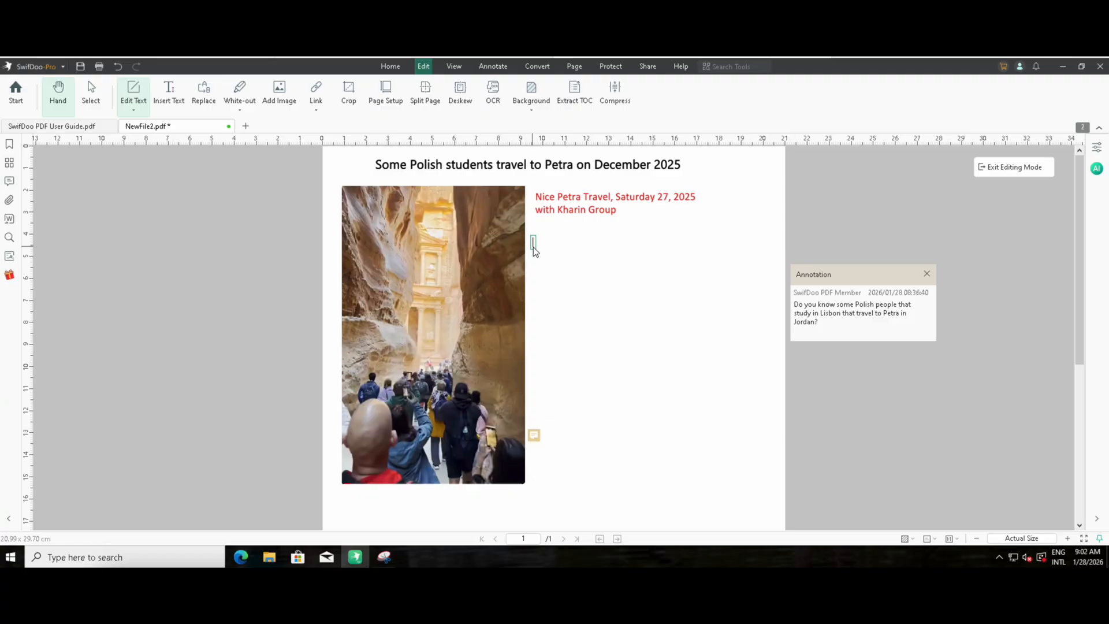
type("Ta przestrzeń jest dla mnie i dla Ciebie, gdzie nasza więź nie ustaje, i właśnie teraz wiesz, jak mnie odnaleźć")
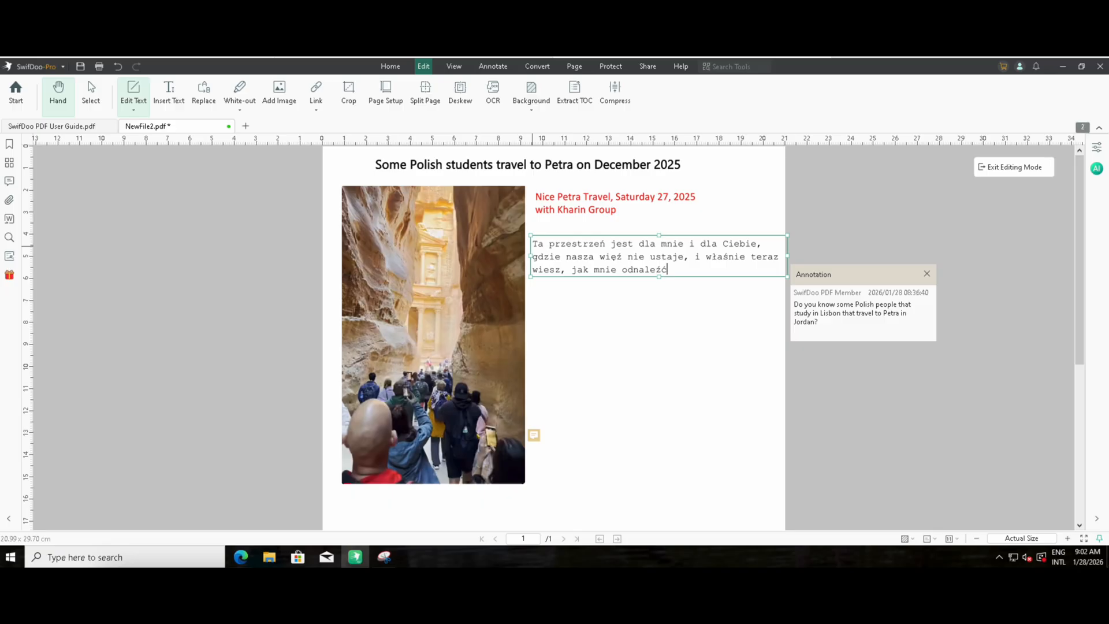
left_click(632, 304)
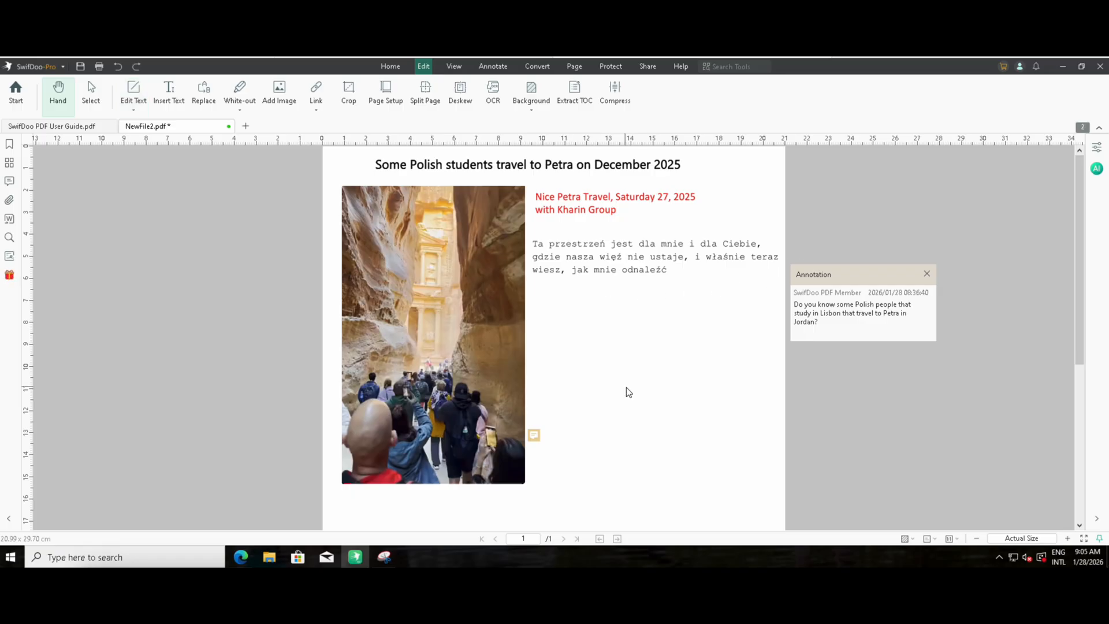
- Paste the red Subscribe picture, place it below the Polish text beside the Petra photo, and shrink it
left_click(626, 390)
left_click_drag(678, 420, 579, 310)
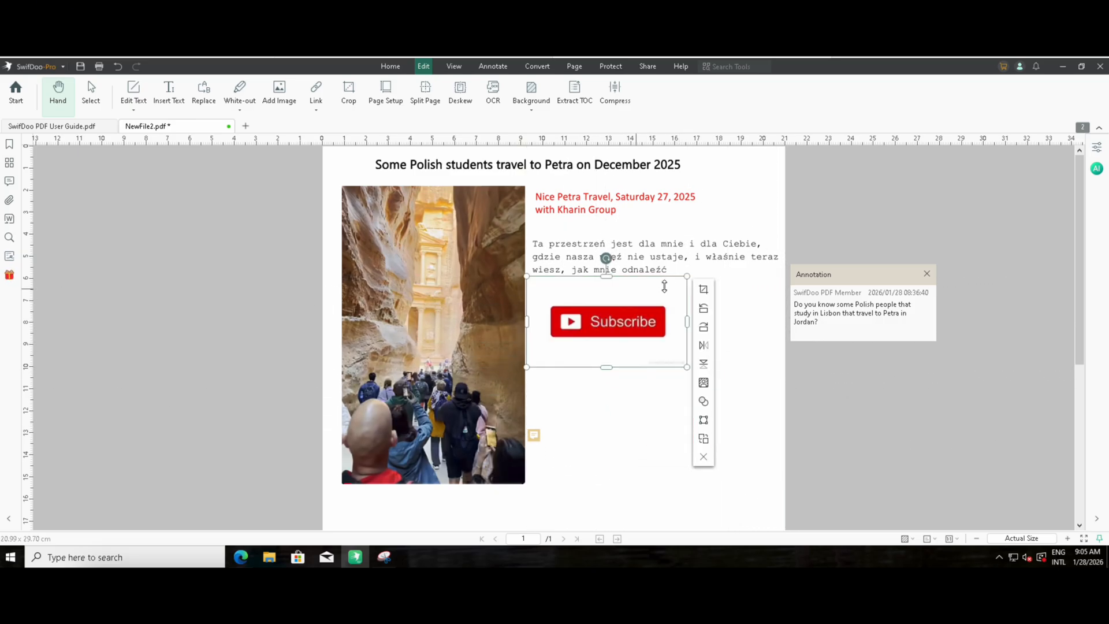
left_click_drag(687, 366, 651, 327)
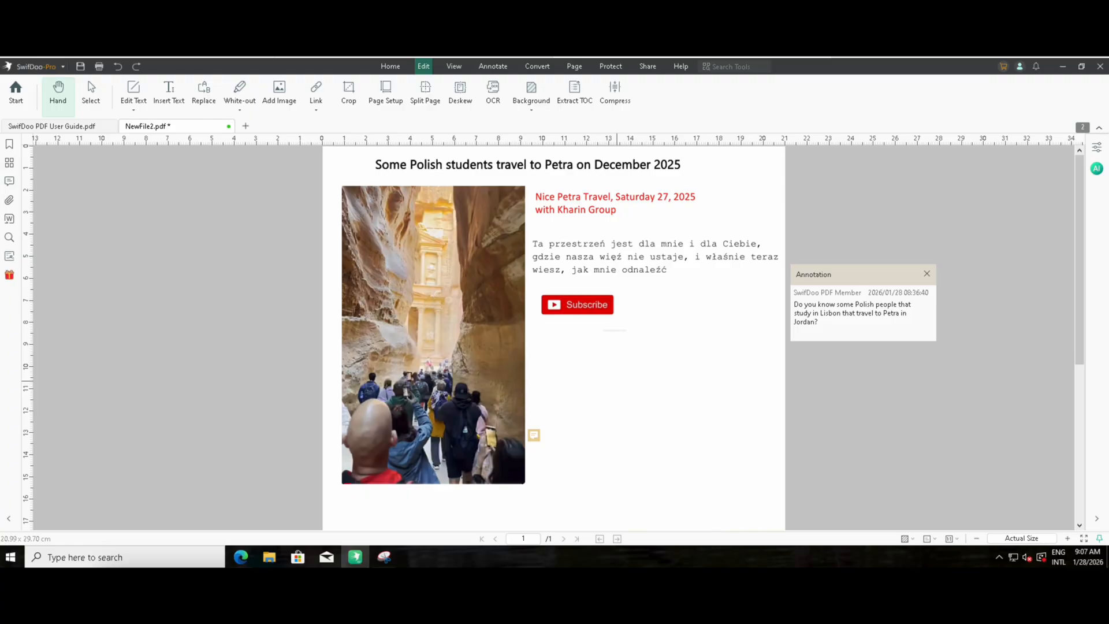
- Paste a second Petra picture, size it smaller than the first, and place it beside the Subscribe picture below the Polish text
left_click(618, 382)
left_click_drag(660, 409, 596, 362)
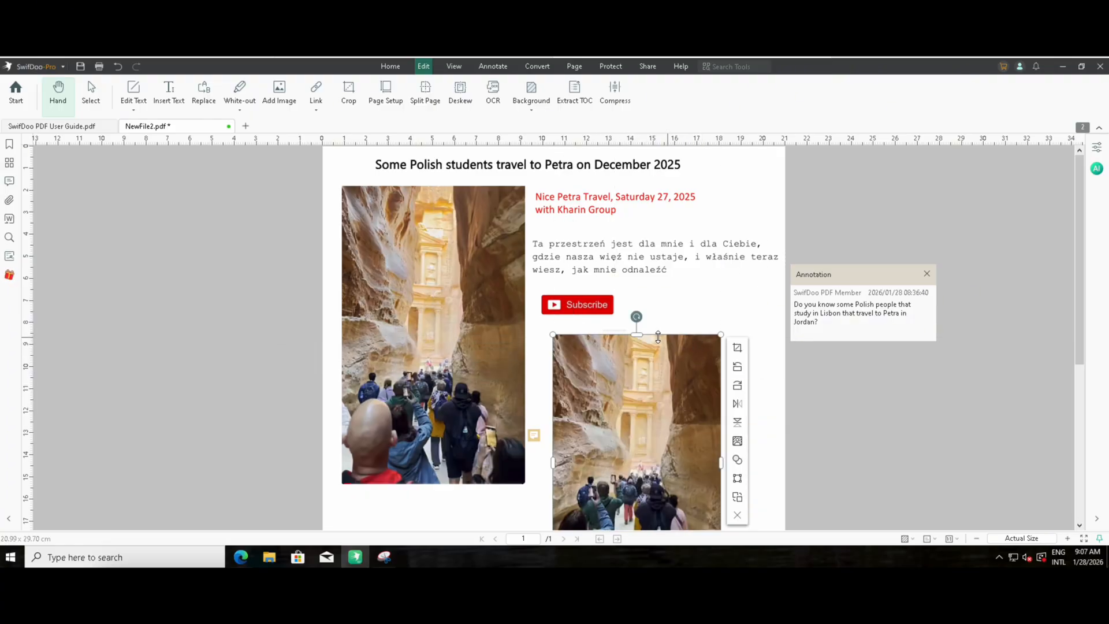
mouse_move(720, 335)
left_mouse_down()
mouse_move(638, 427)
mouse_move(718, 322)
mouse_move(730, 329)
left_mouse_up()
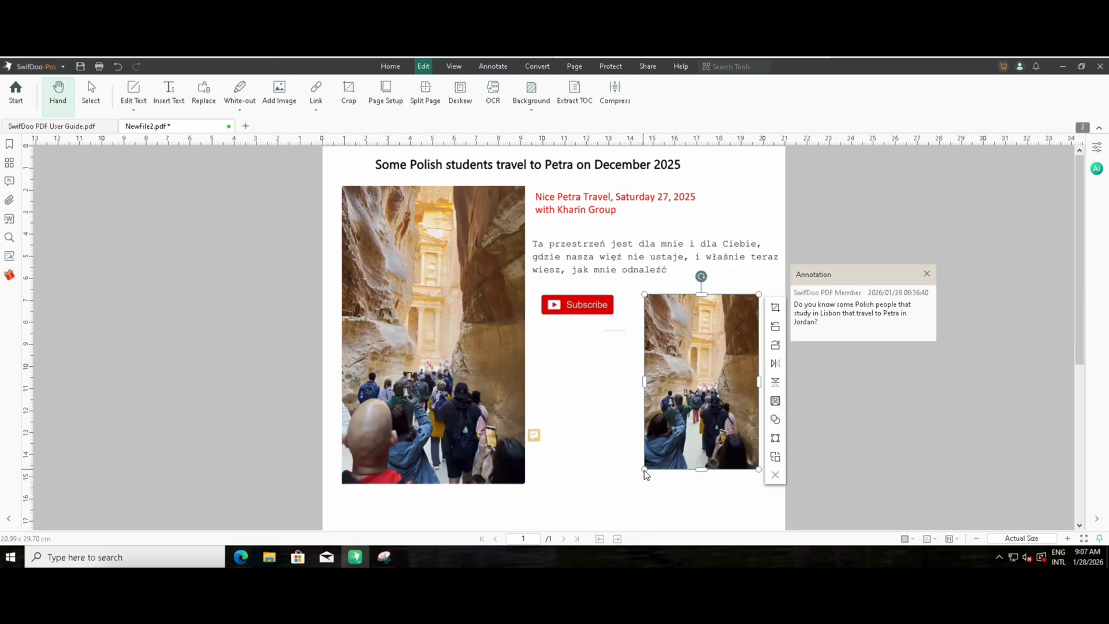
left_click_drag(644, 469, 628, 495)
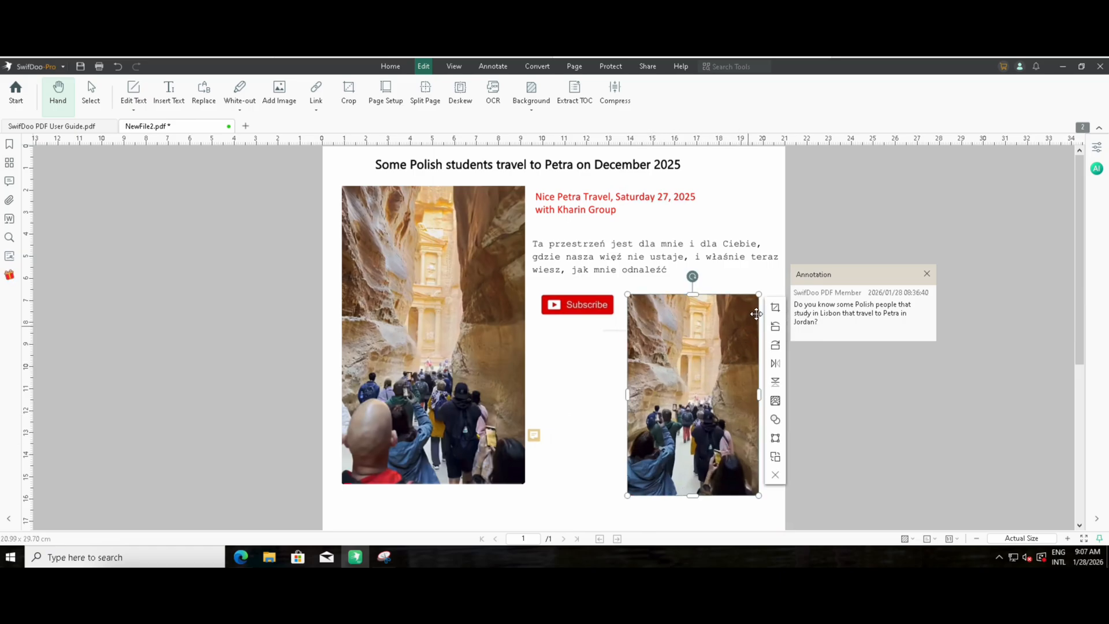
left_click(775, 476)
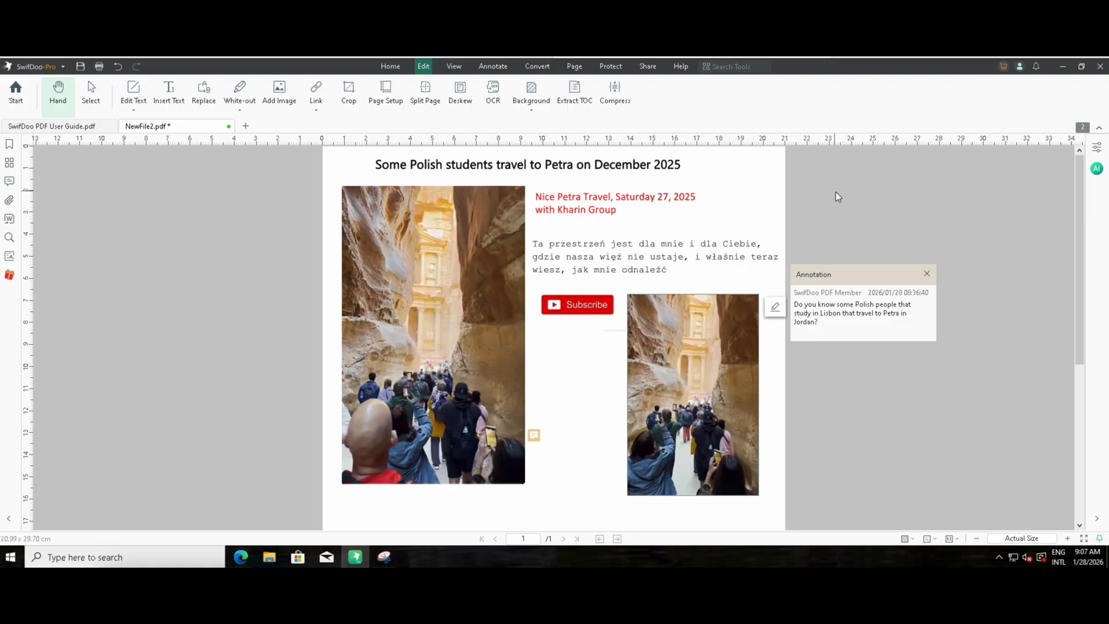
- Set up a PDF to Word conversion of NewFile2.pdf with Word(.docx) as the format
left_click(549, 67)
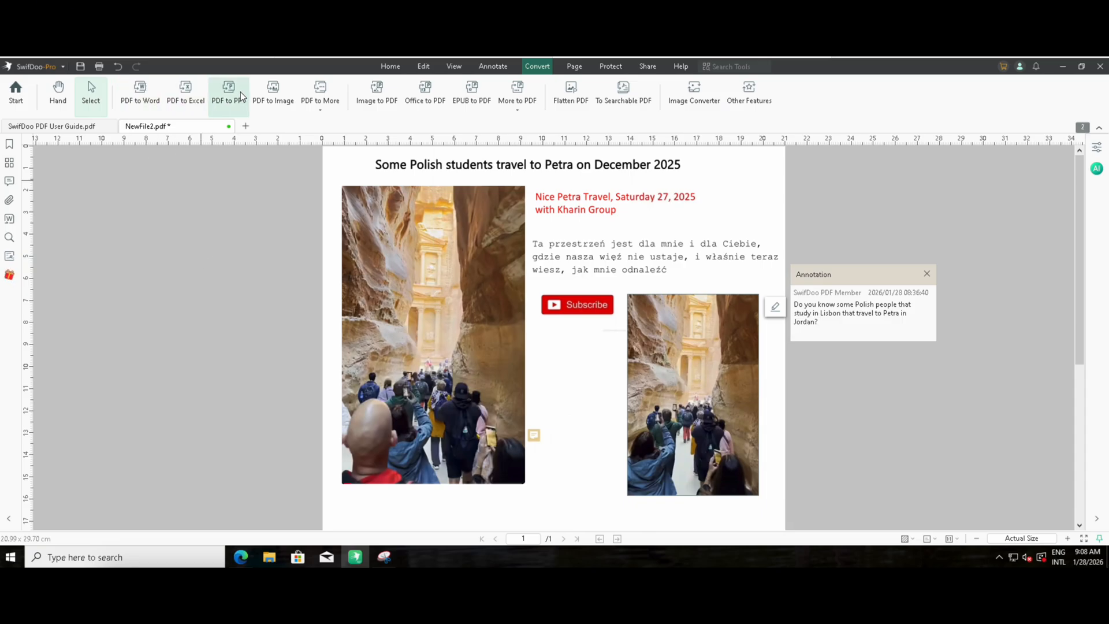
left_click(318, 103)
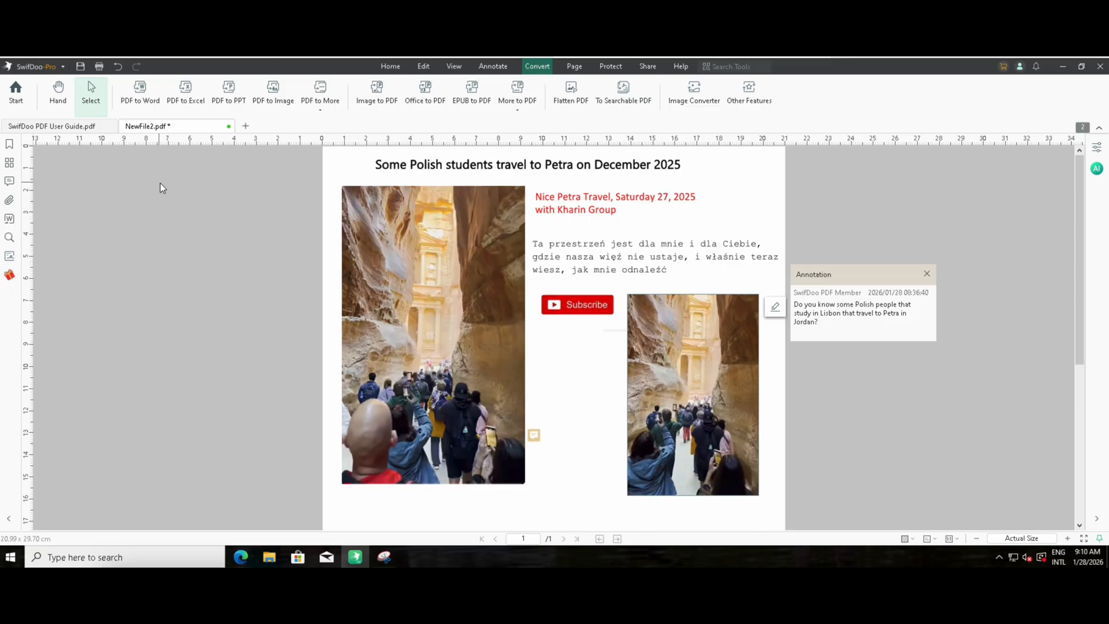
left_click(148, 102)
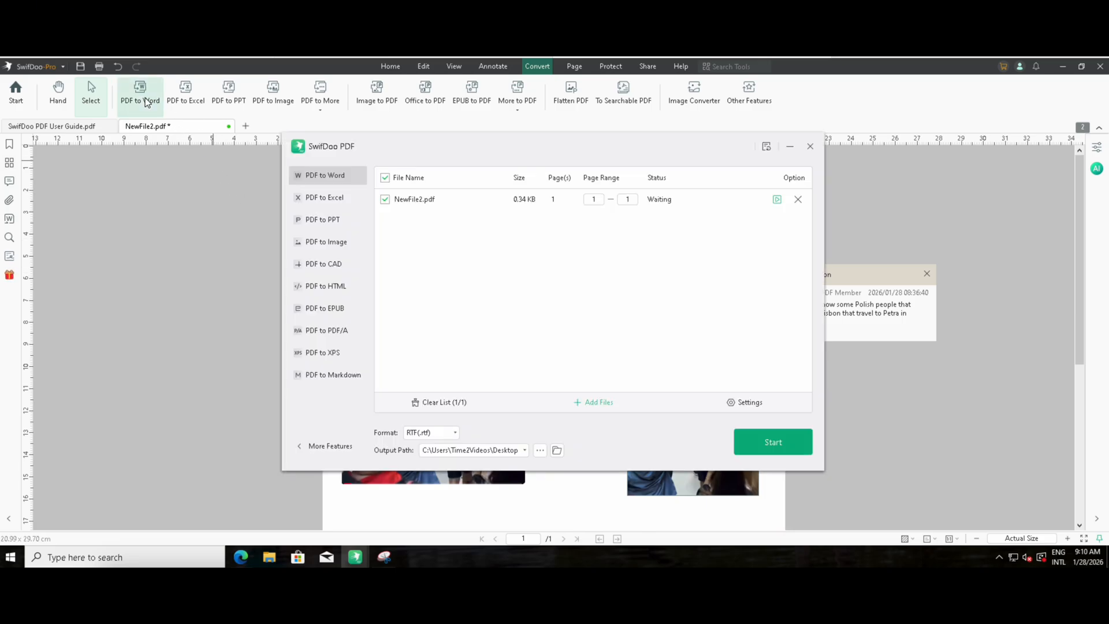
left_click(455, 433)
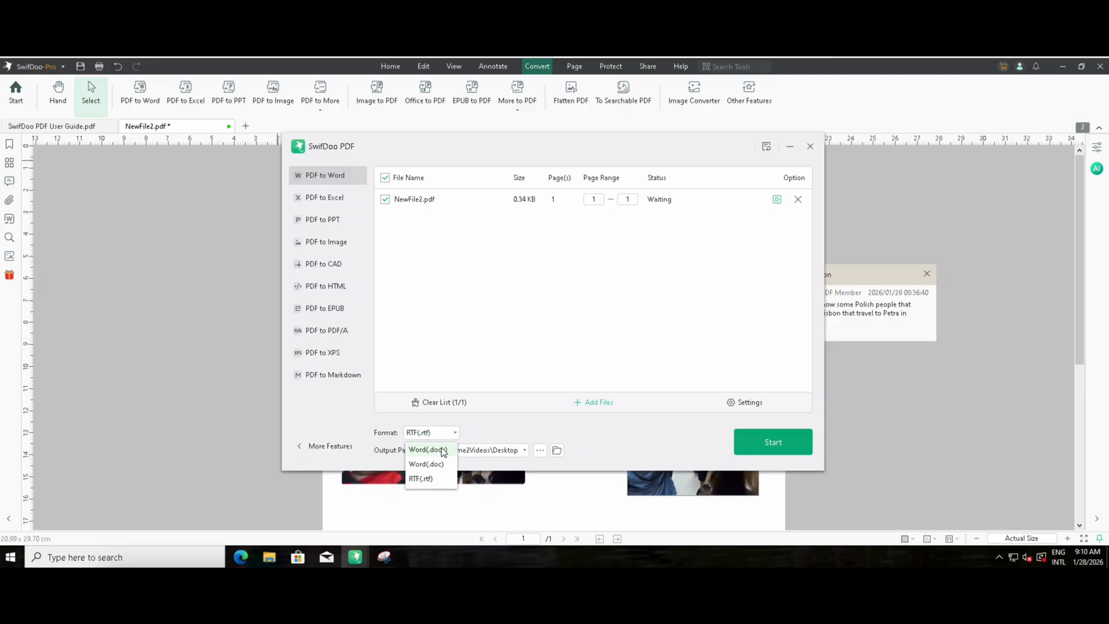
left_click(443, 450)
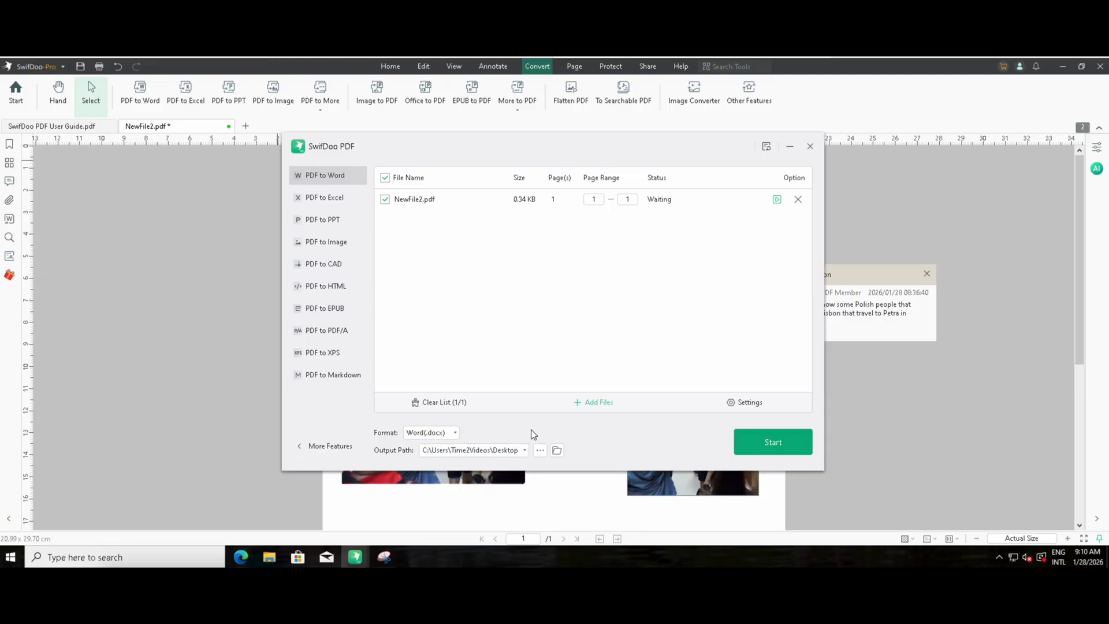
- Choose the Desktop as the output folder and run the conversion of NewFile2.pdf
left_click(539, 450)
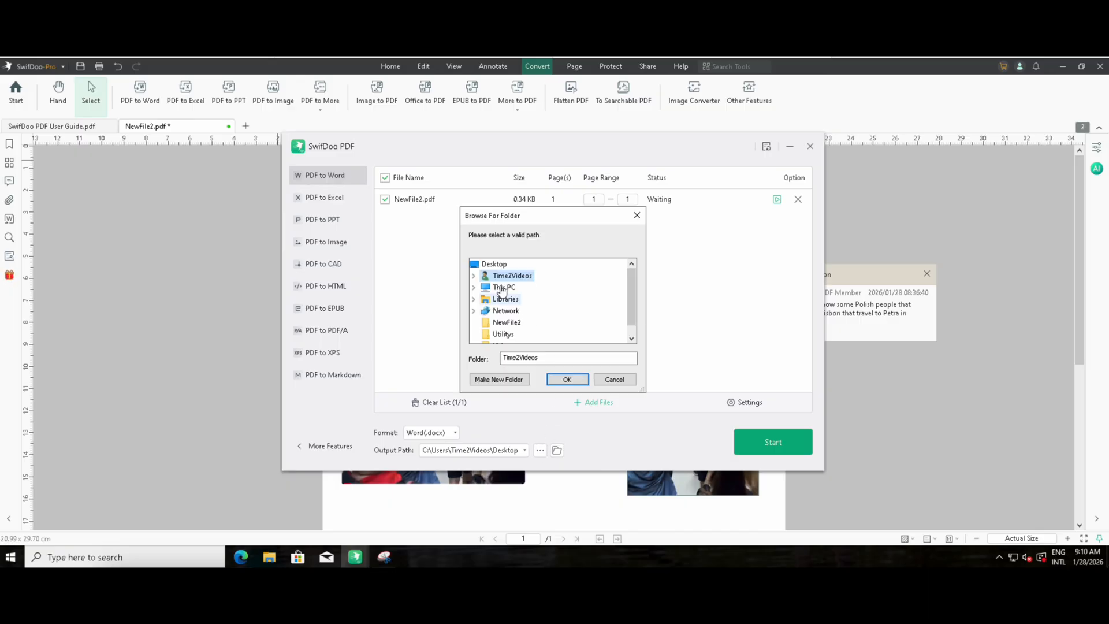
left_click(498, 267)
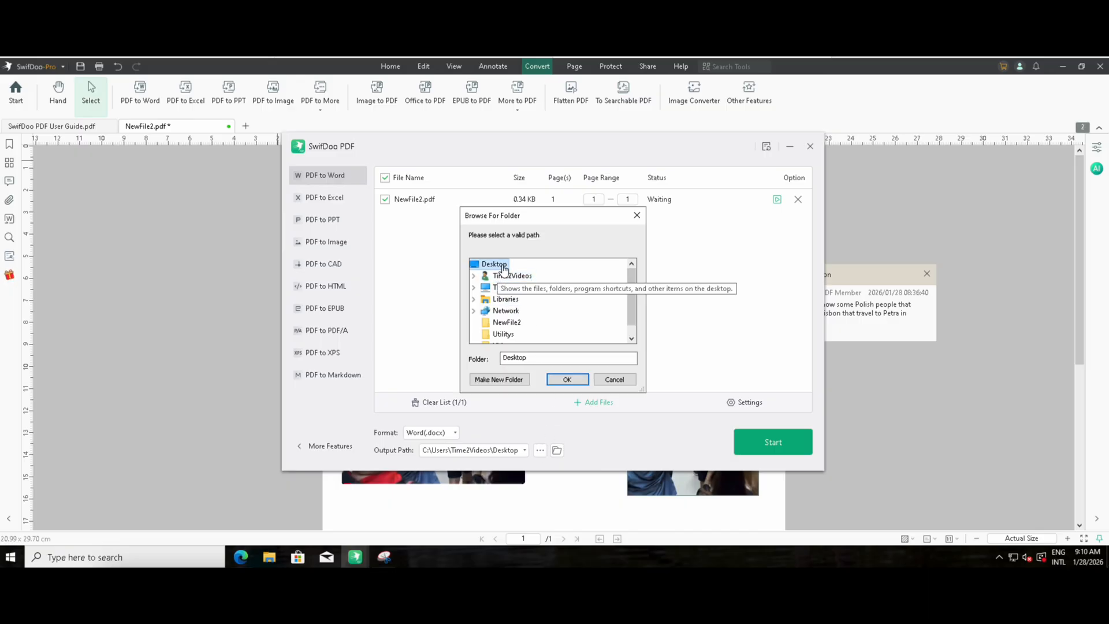
left_click(565, 379)
left_click(767, 443)
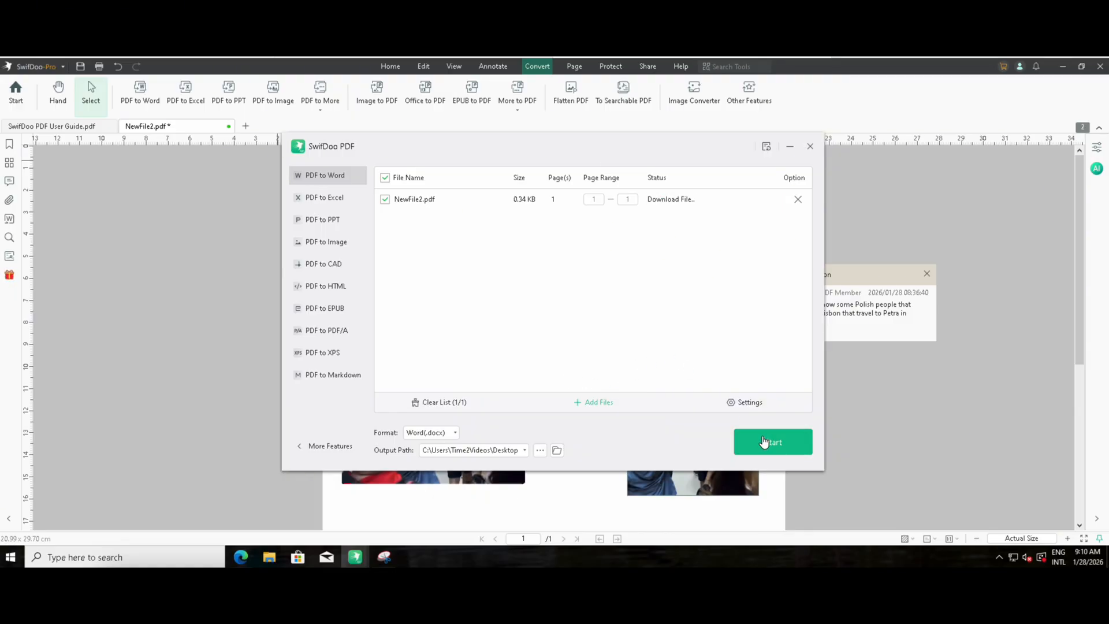
- Review the Word conversion settings without changing them and close the converted NewFile2.docx in WordPad
left_click(750, 403)
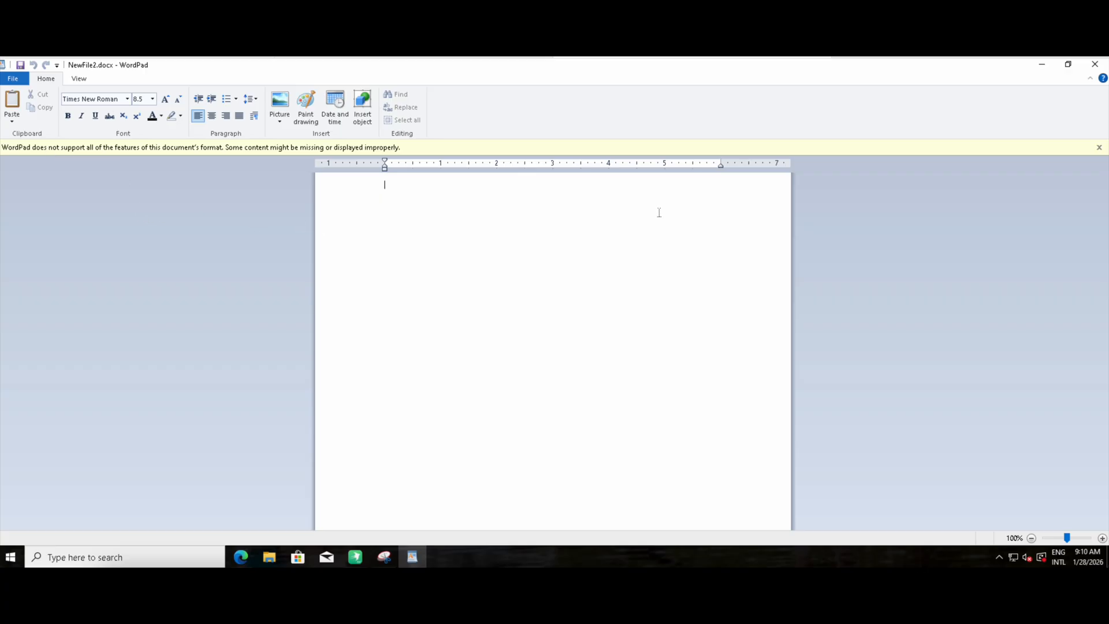
left_click(1094, 65)
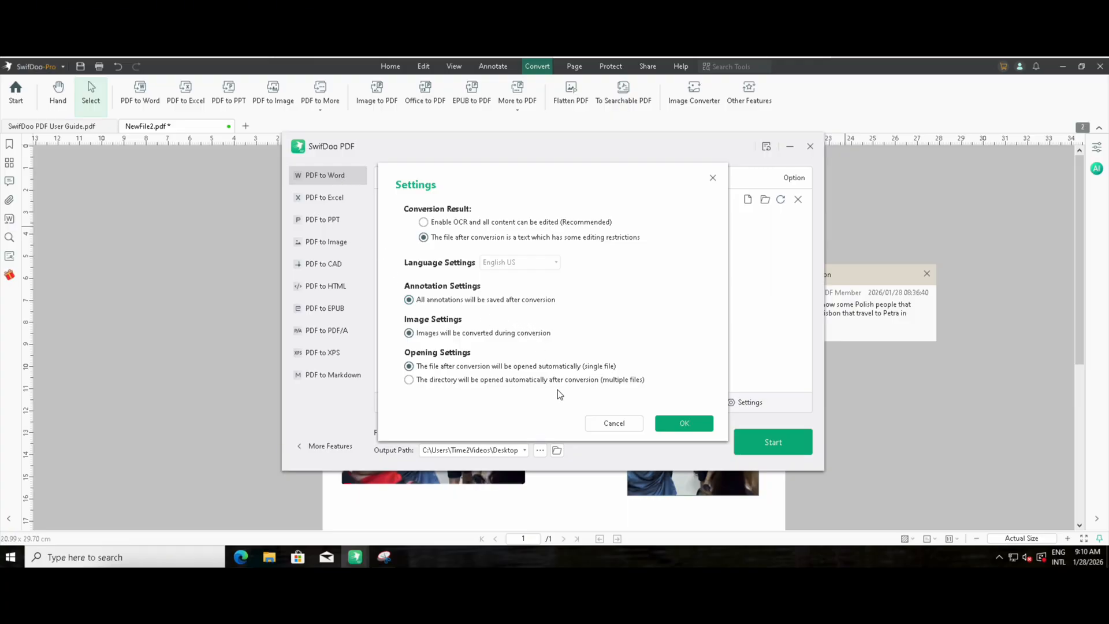
left_click(614, 424)
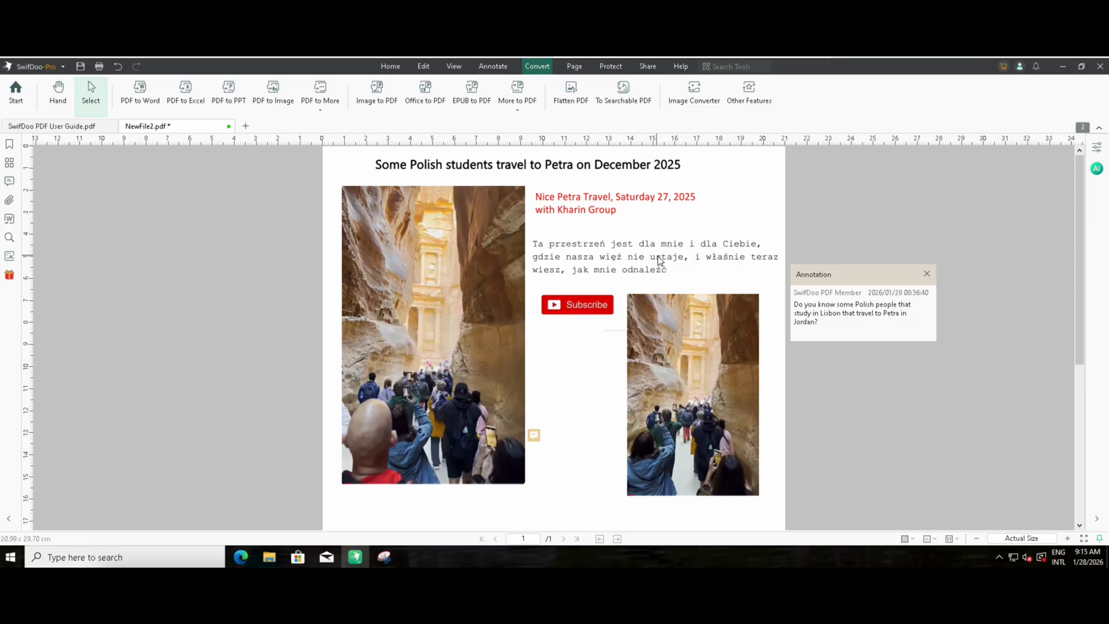
- Look over the Image Converter and follow the YouTube link beneath the red caption, allowing it to open
left_click(695, 96)
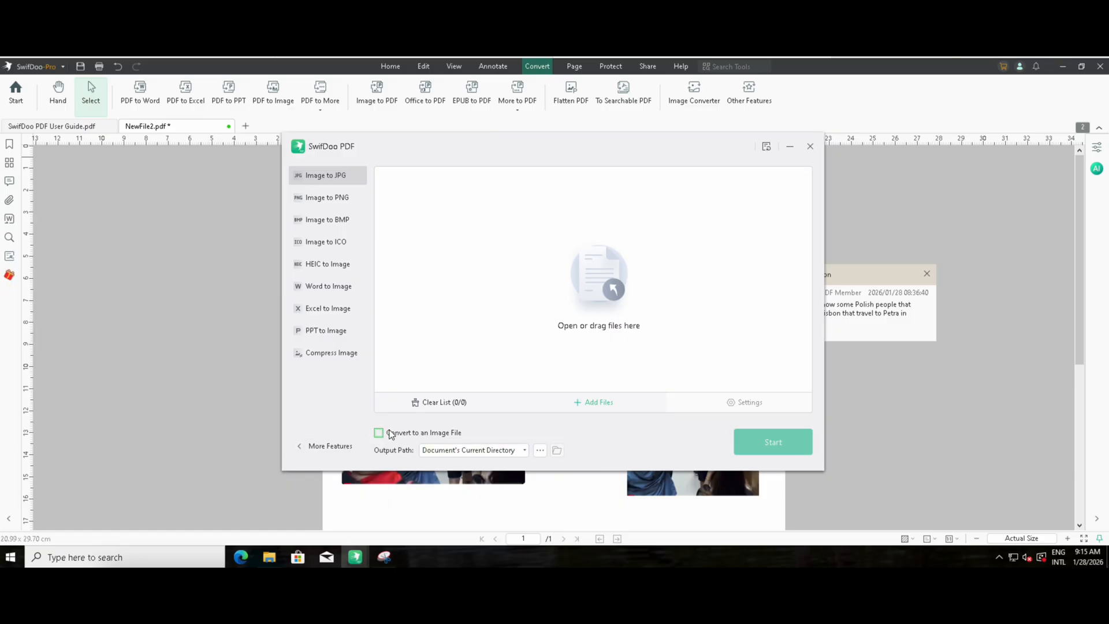
left_click(810, 146)
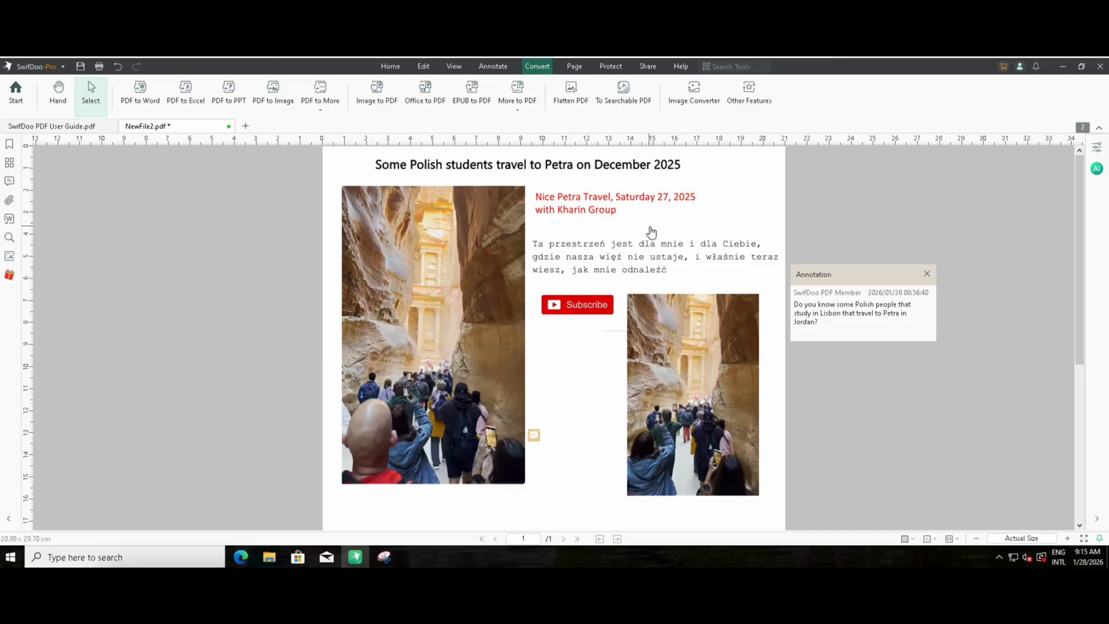
left_click(616, 226)
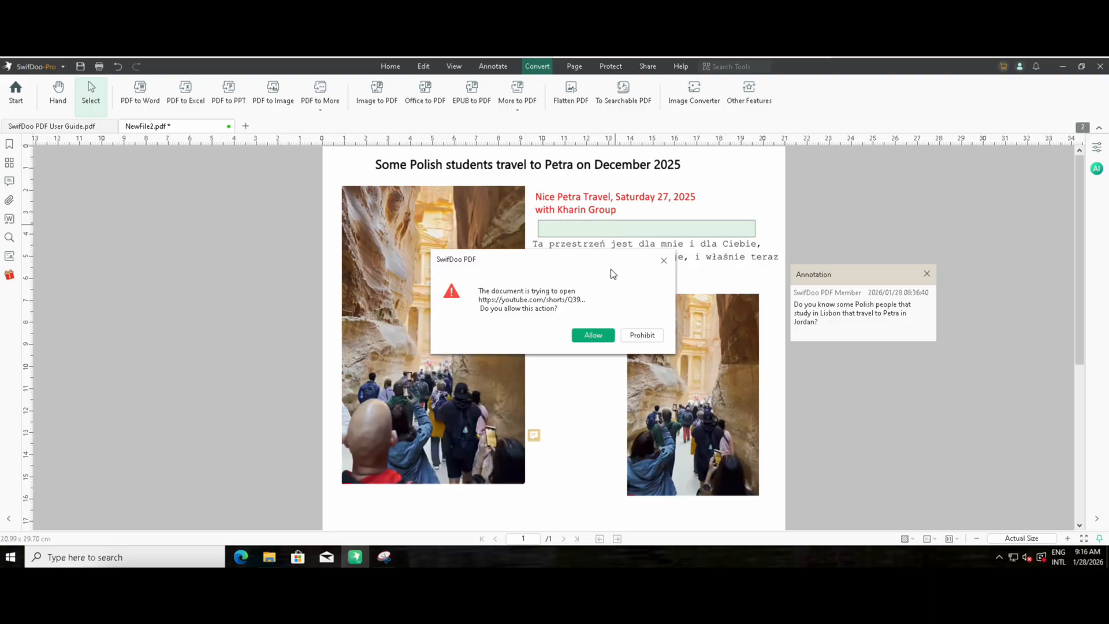
left_click(595, 333)
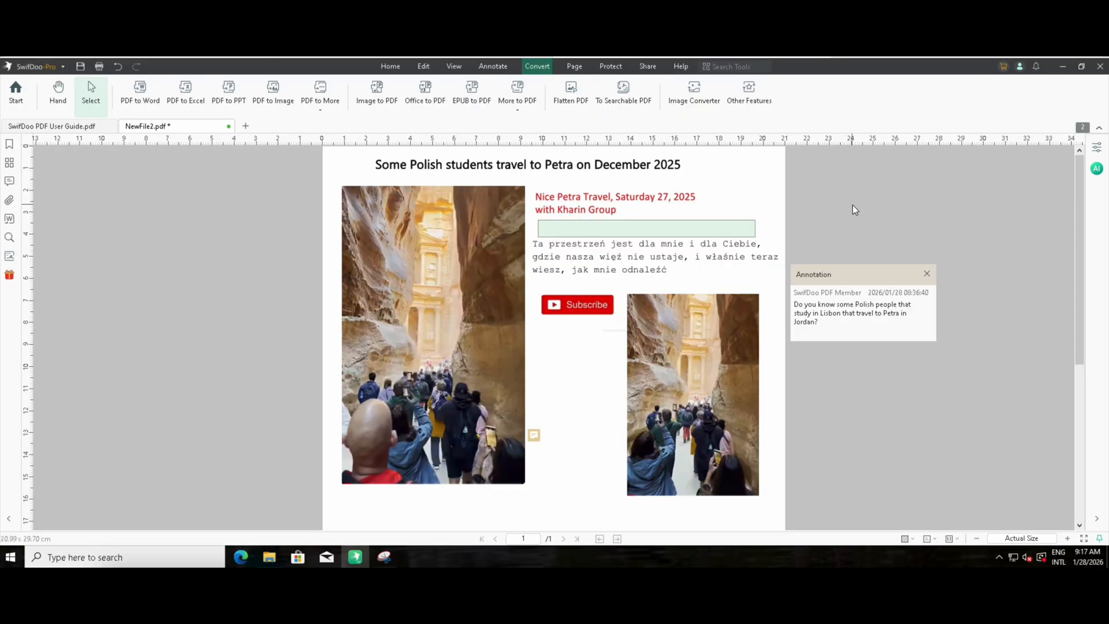
- Add a custom text watermark reading "Cosmetic Logistics in Lisbon" to the page
left_click(575, 66)
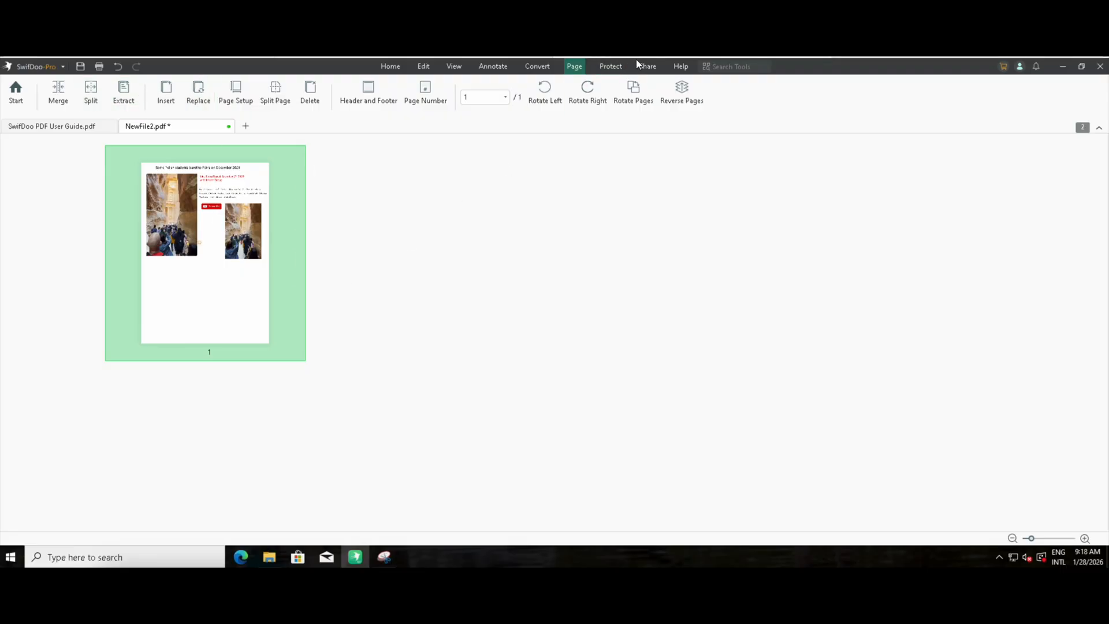
left_click(621, 67)
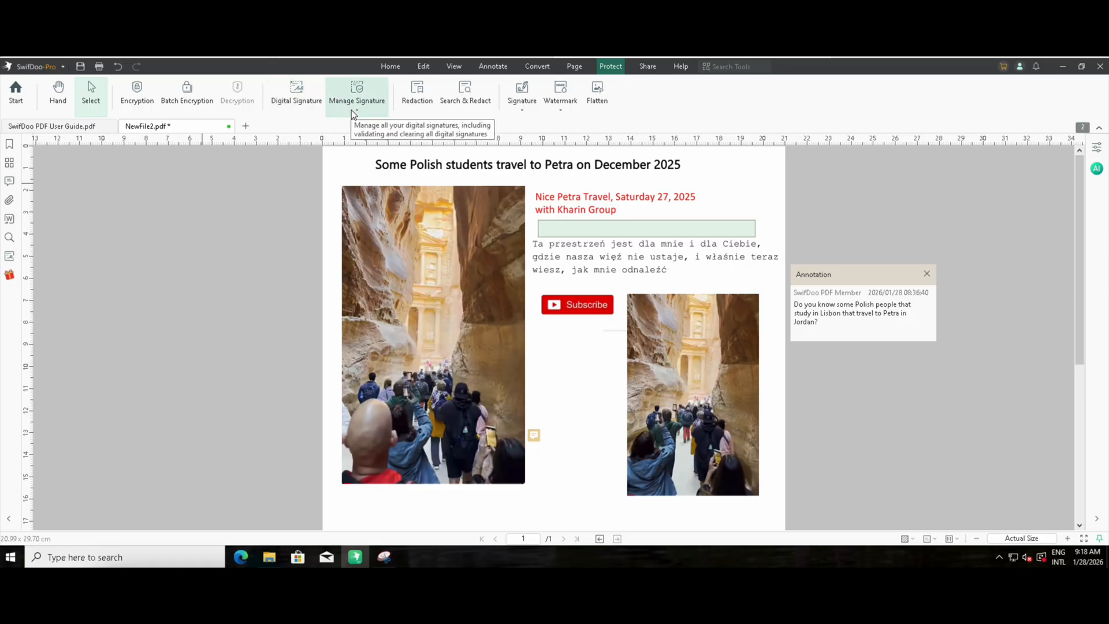
left_click(561, 98)
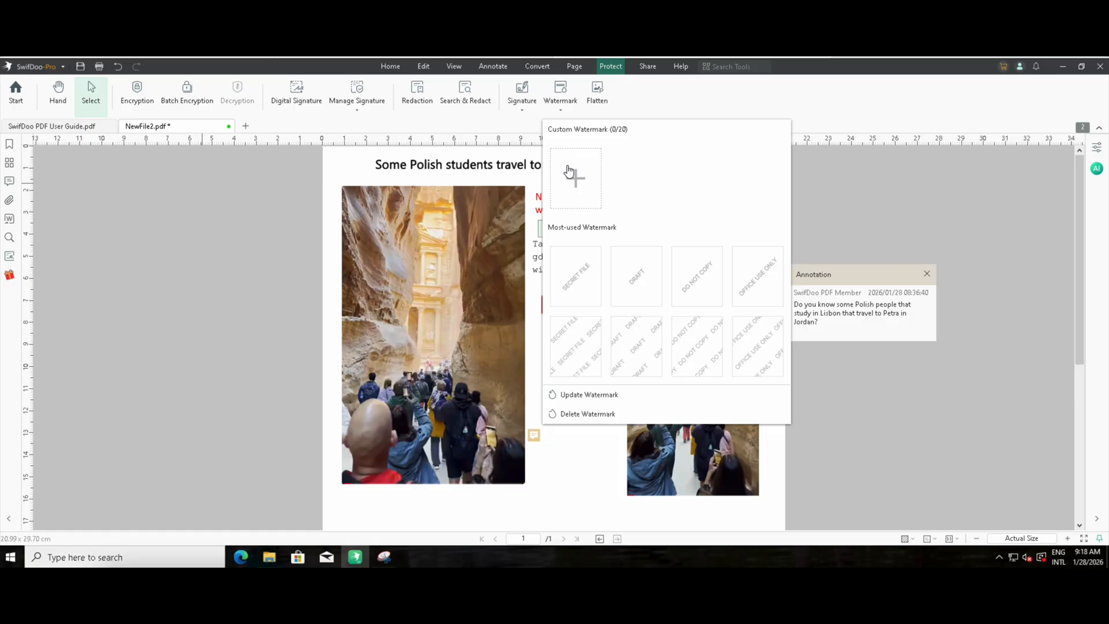
left_click(572, 184)
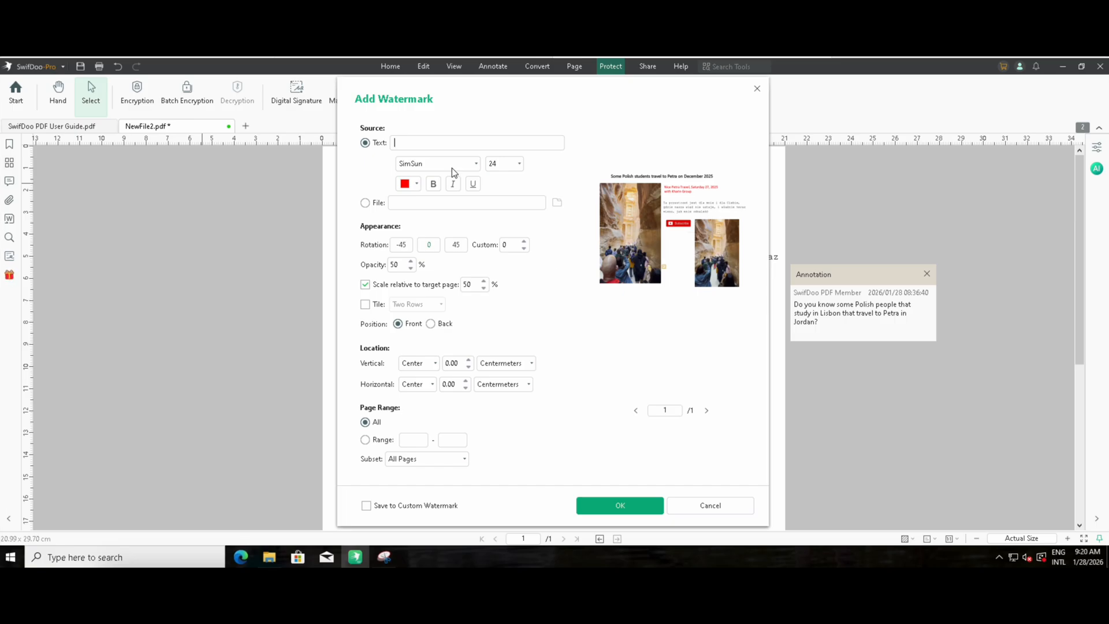
left_click(429, 142)
type("Co")
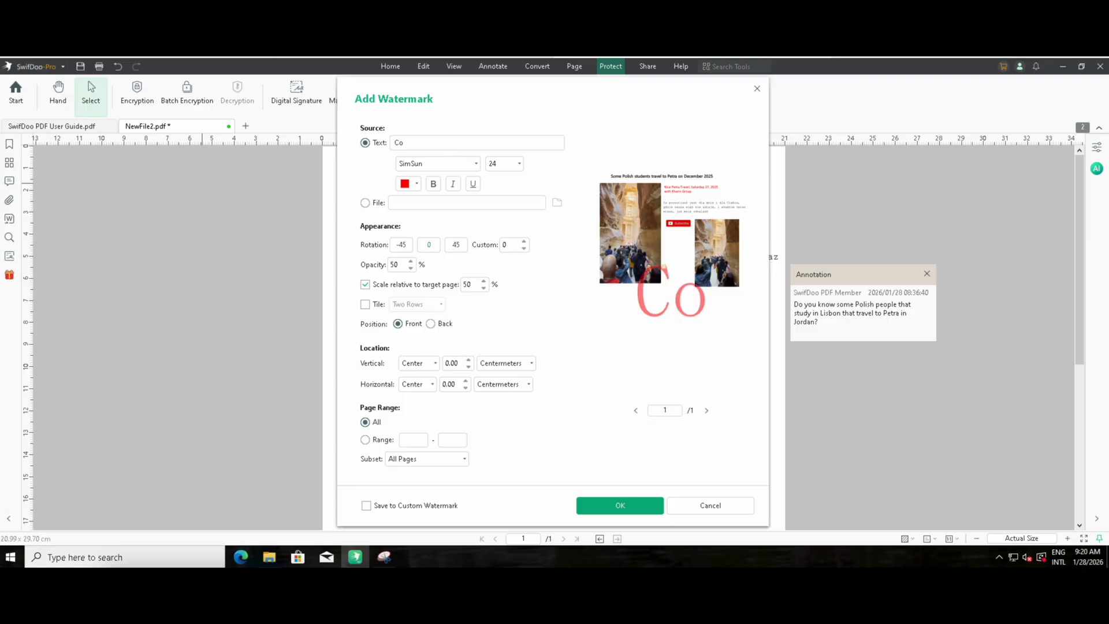
type("smetic")
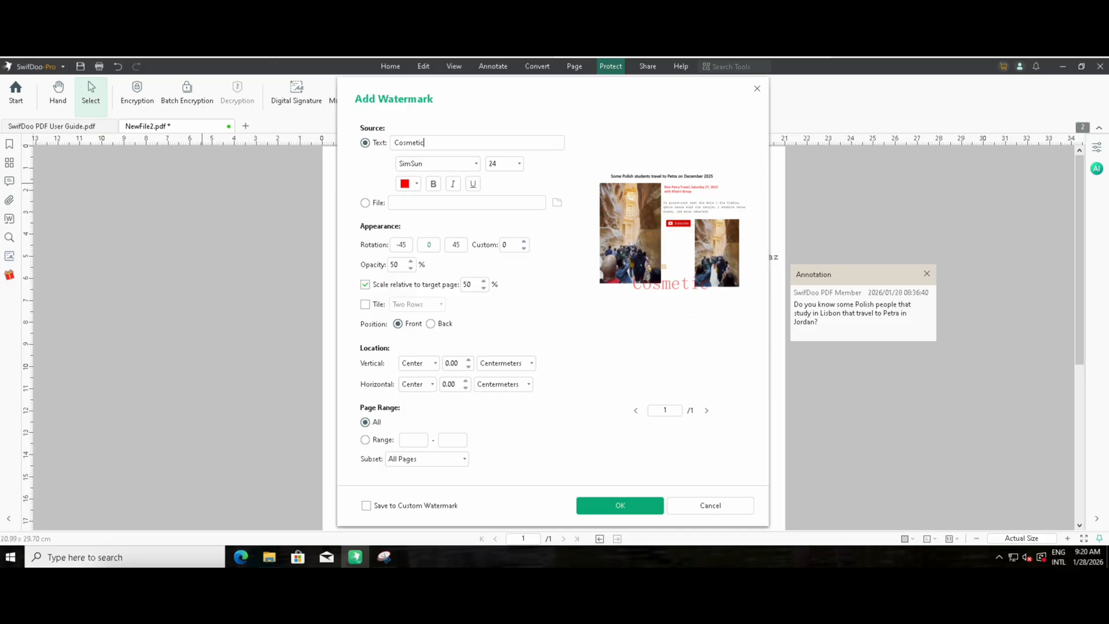
type(" Logistics in Lisob")
key("BackSpace")
key("BackSpace")
type("bon")
left_click(621, 505)
left_click_drag(558, 475, 571, 478)
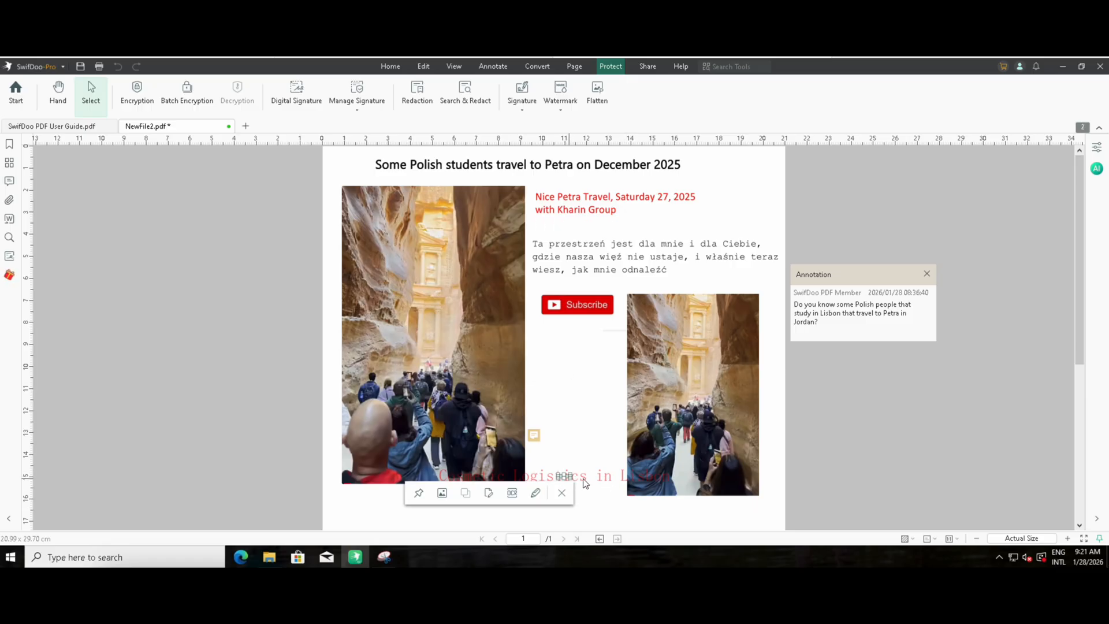
left_click(597, 484)
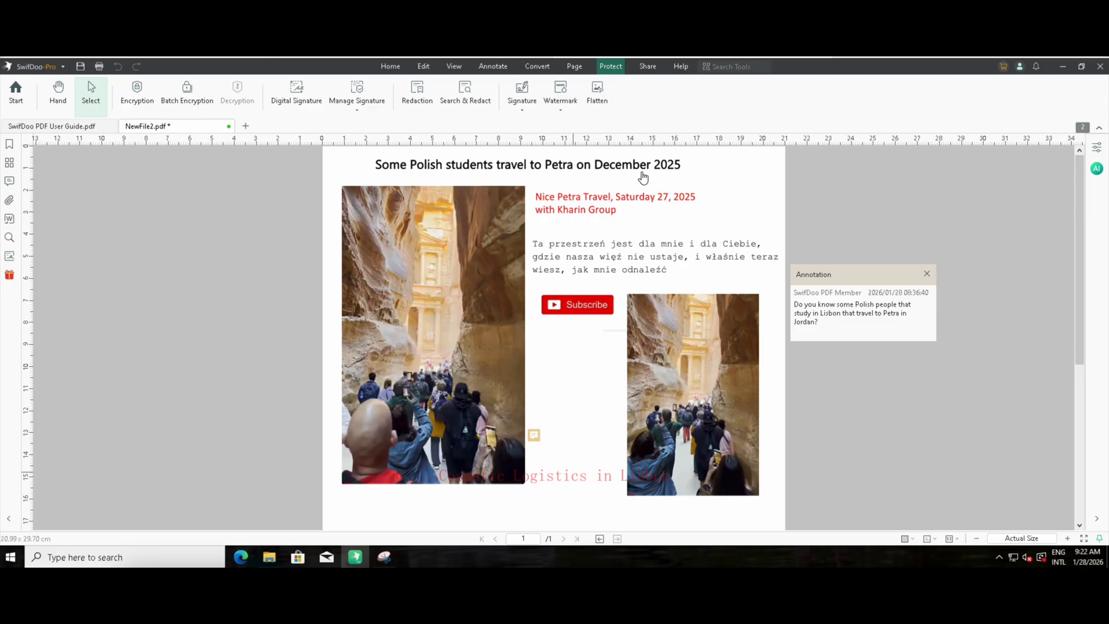
- Update the watermark with vertical and horizontal offsets of 5 centimetres each and a scale of 70% relative to the page
left_click(560, 109)
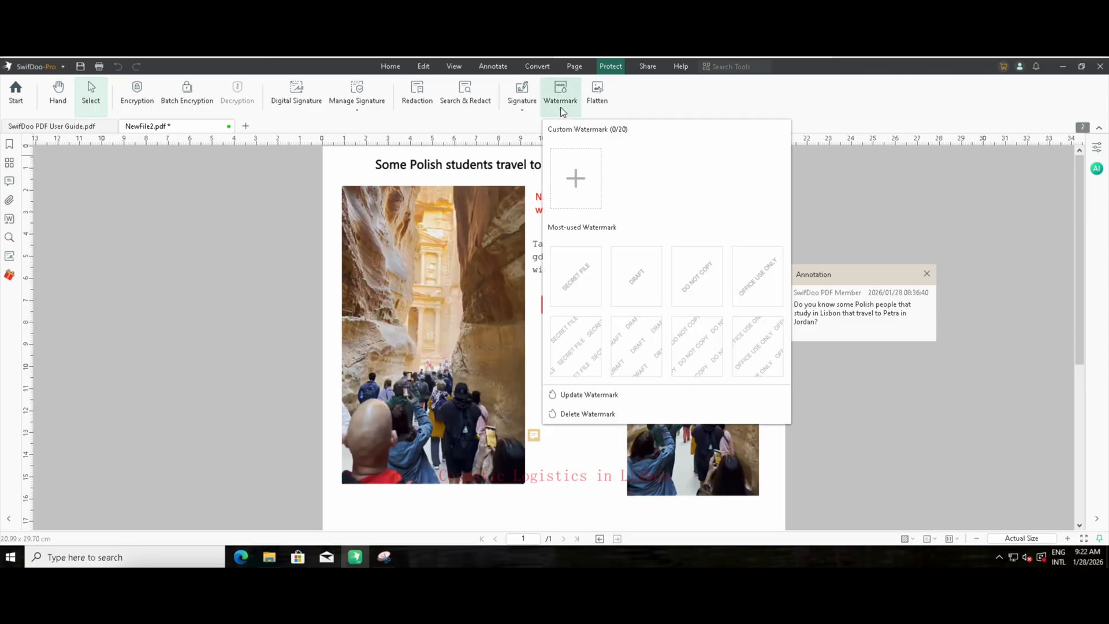
left_click(571, 395)
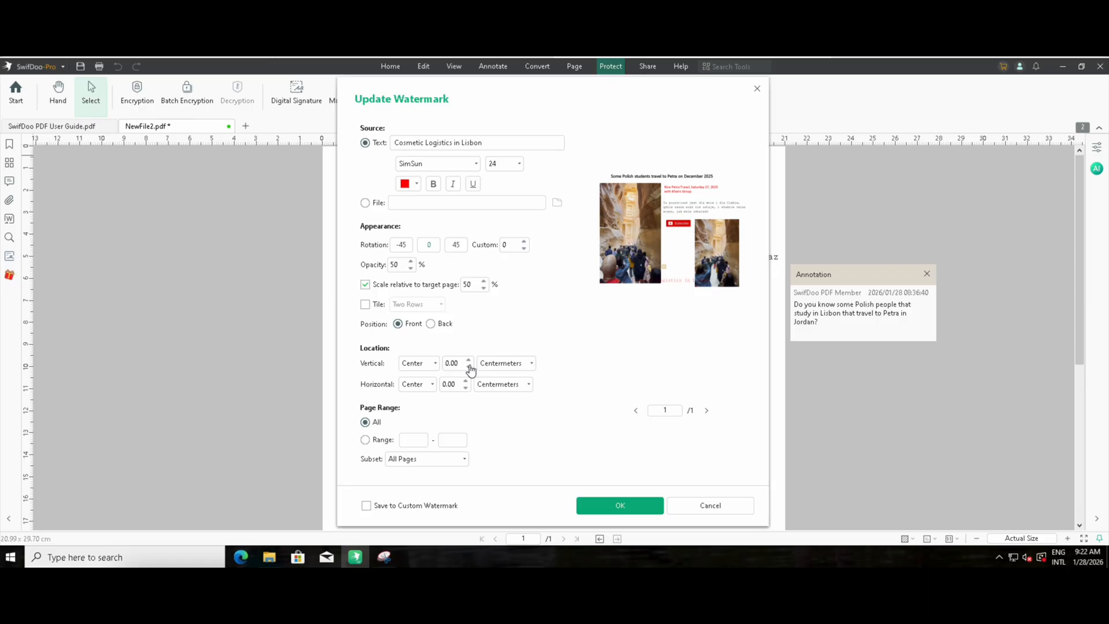
left_click_drag(451, 363, 447, 364)
type("5")
left_click_drag(448, 383, 440, 384)
type("5")
left_click(474, 284)
left_click_drag(473, 284, 462, 284)
type("70")
left_click(644, 509)
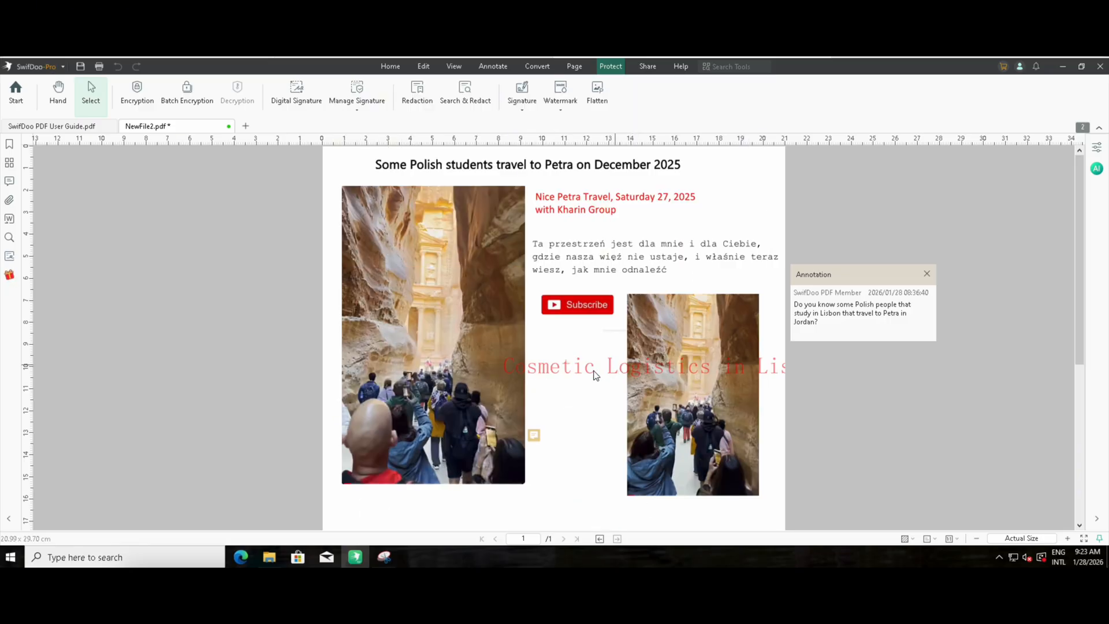
- Set the watermark's horizontal offset to 0.80 centimetres and apply the update
left_click(557, 110)
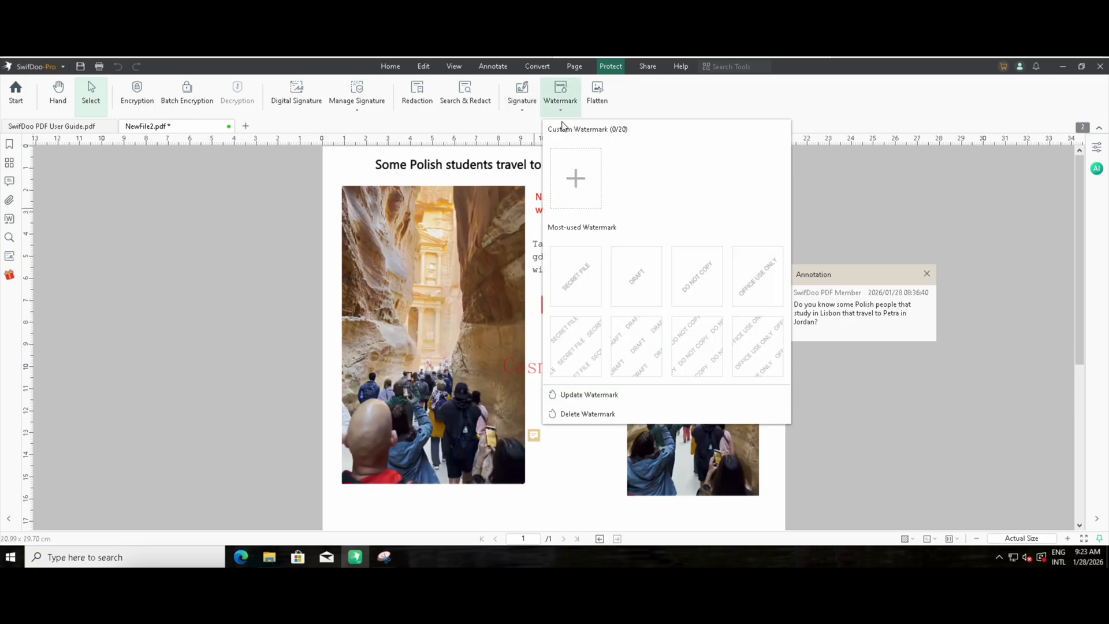
left_click(564, 395)
left_click_drag(447, 384, 443, 384)
type("0.80")
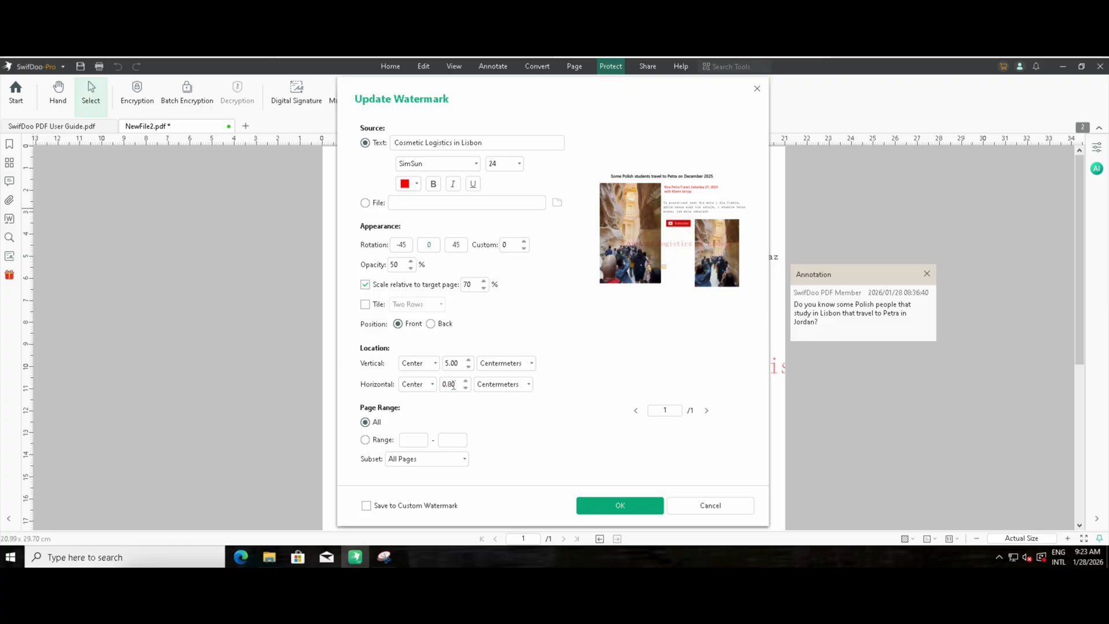
left_click(639, 512)
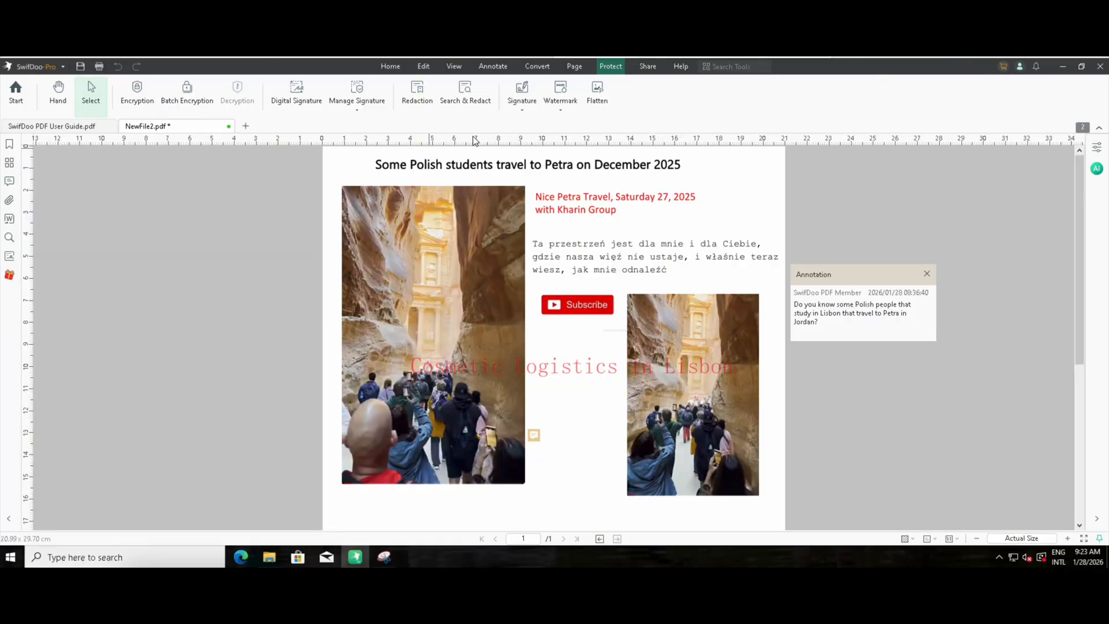
- Save the document and upload NewFile2.pdf from the desktop to SwifDoo Cloud
left_click(646, 66)
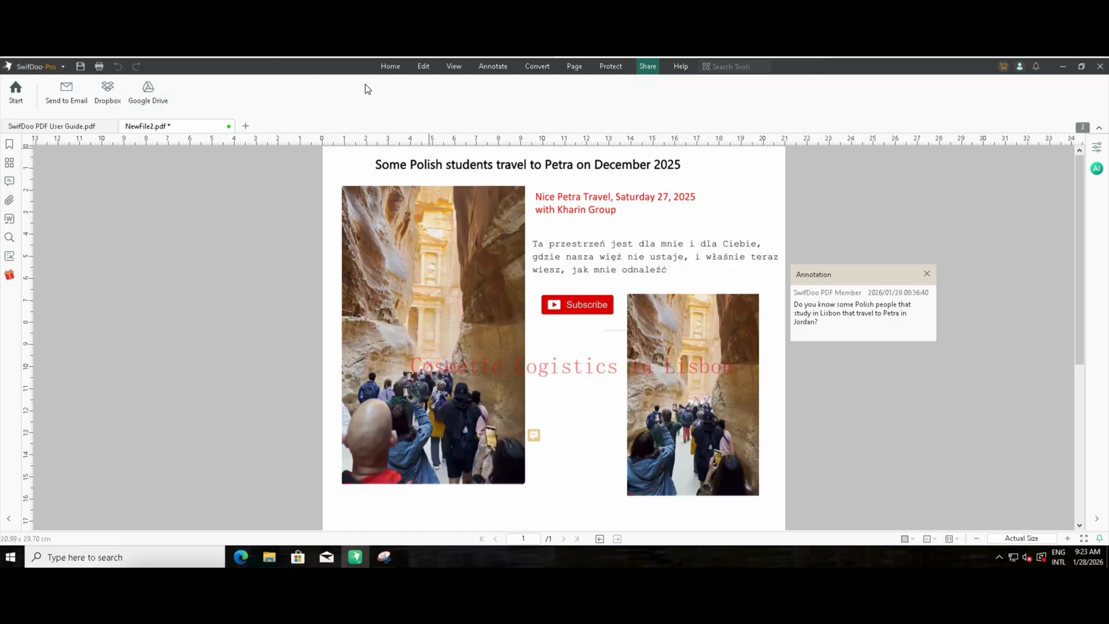
left_click(81, 67)
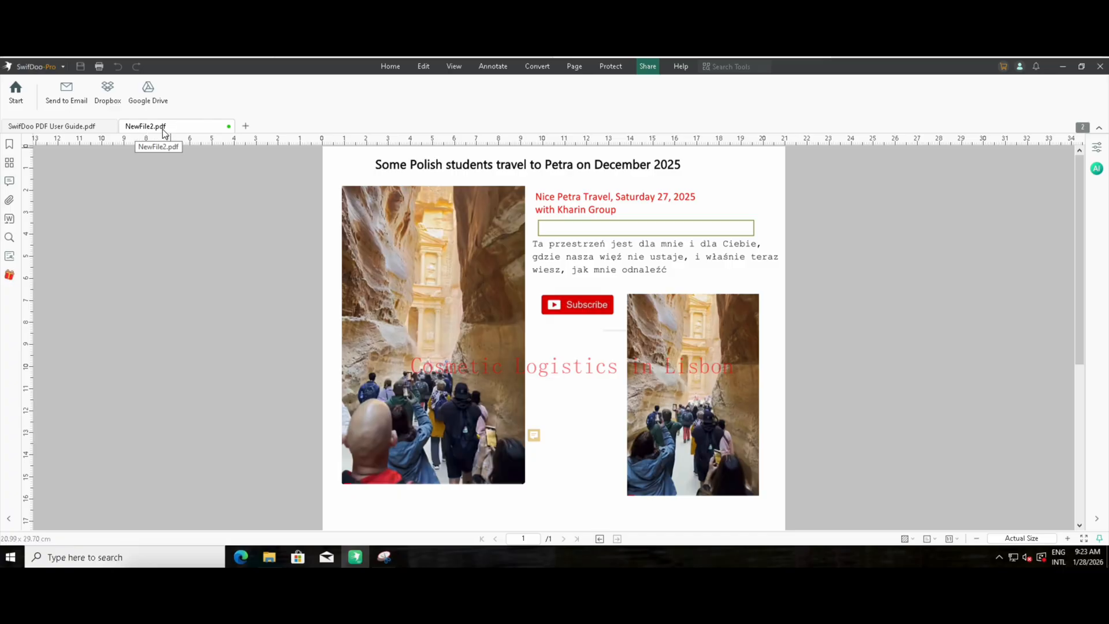
left_click(16, 100)
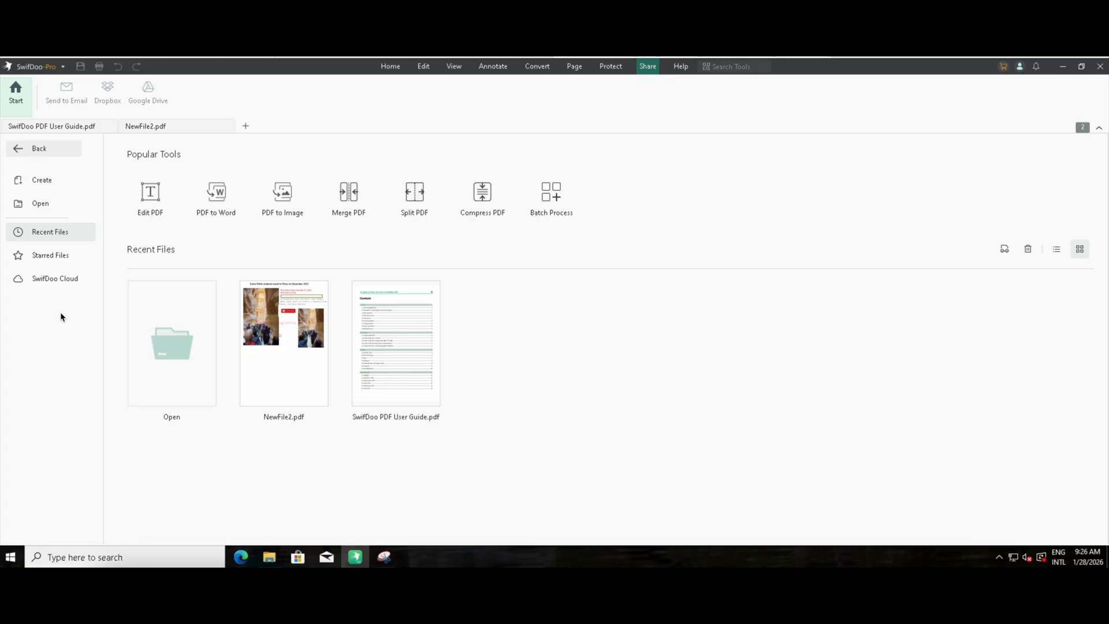
left_click(58, 280)
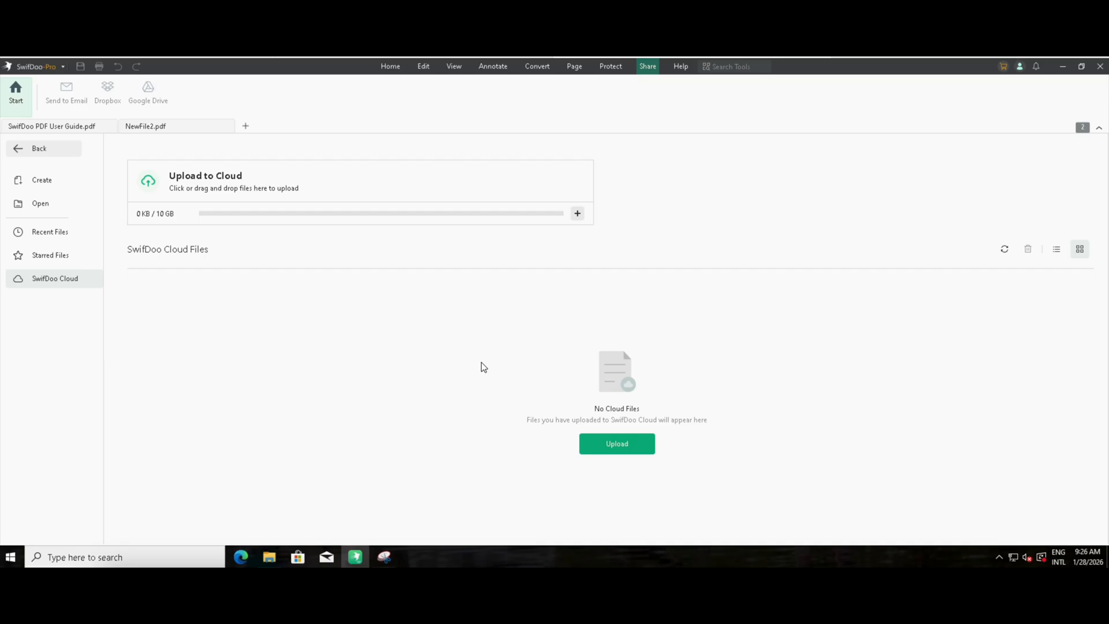
left_click(616, 445)
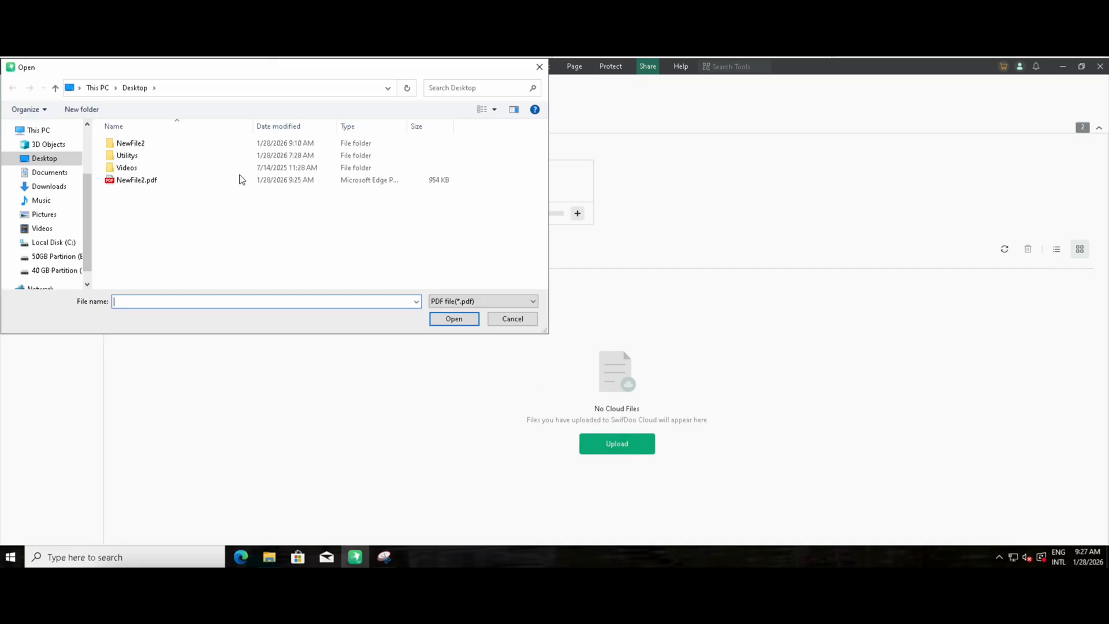
left_click(124, 180)
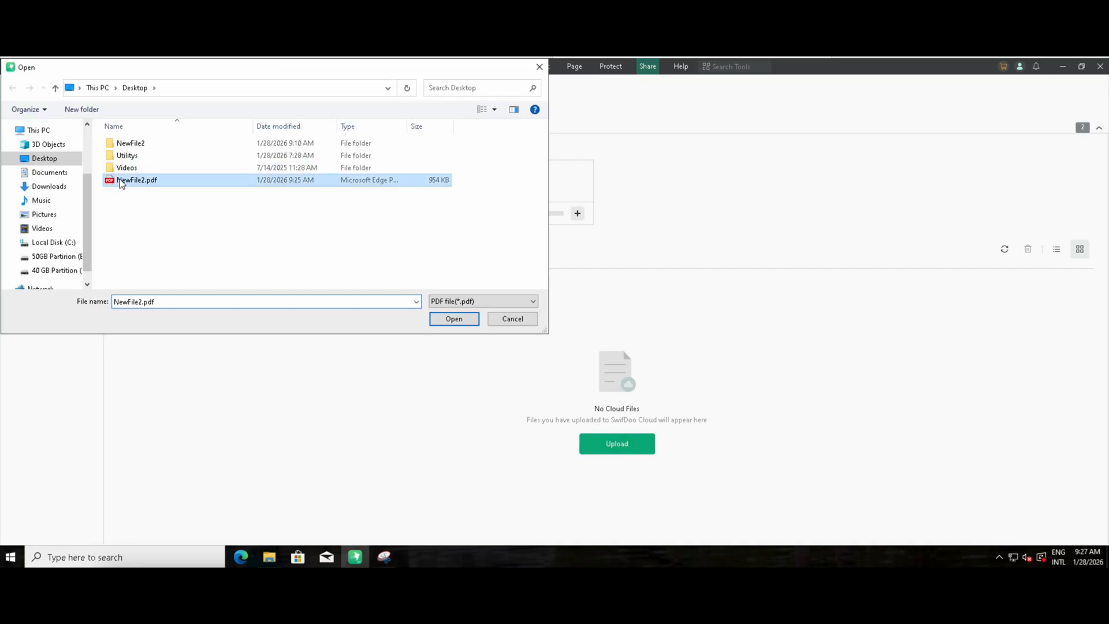
left_click(454, 319)
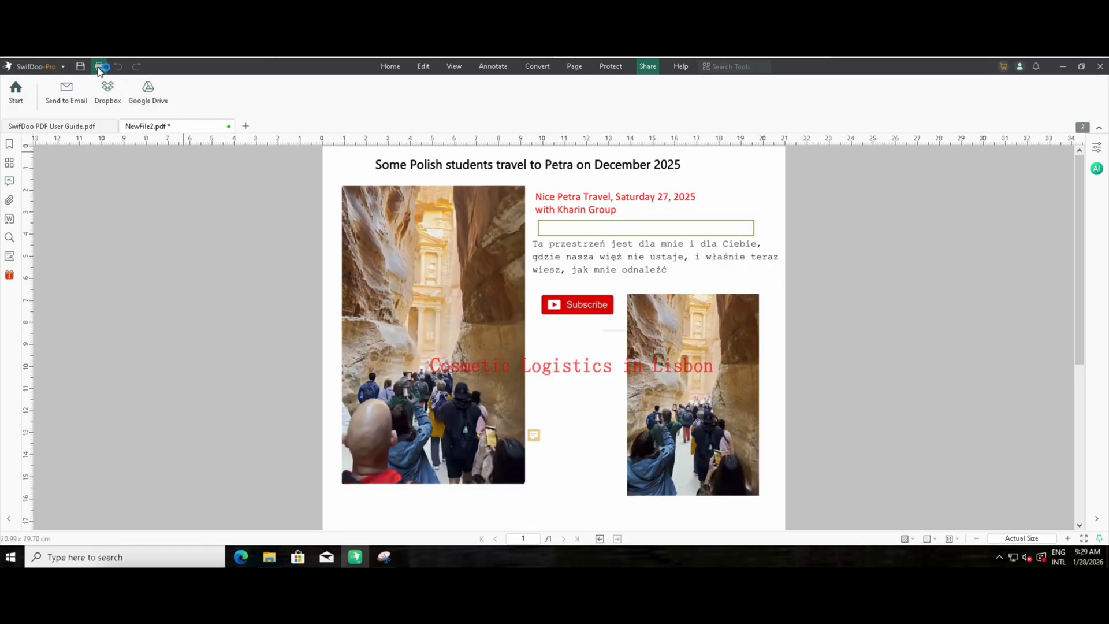
- Save the document's pending changes for printing, and look over the print settings without printing
left_click(99, 66)
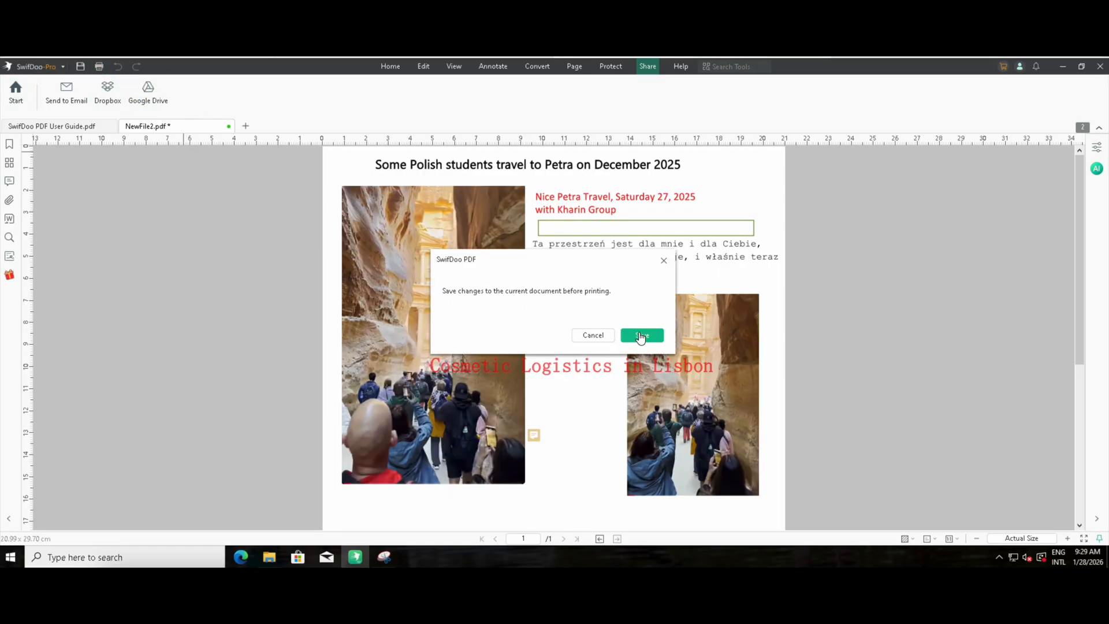
left_click(640, 337)
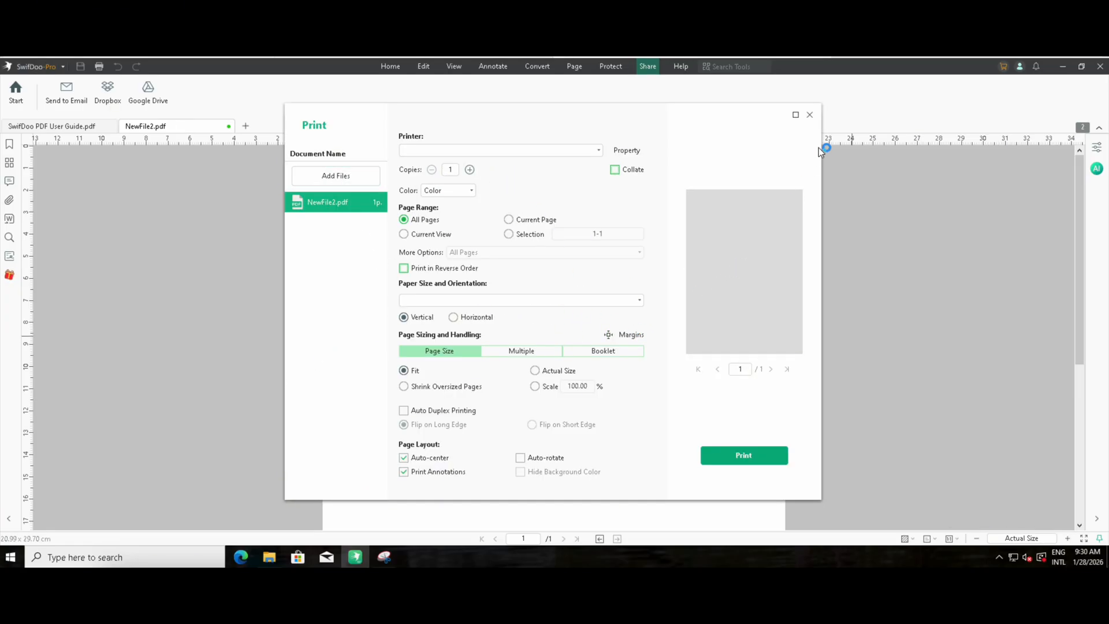
left_click(810, 115)
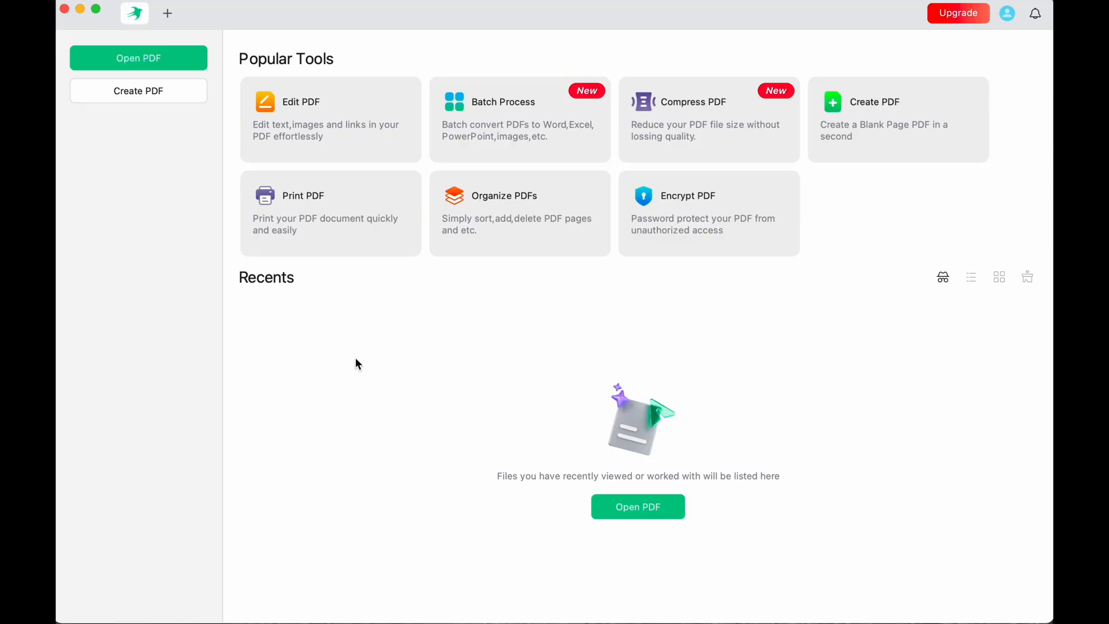
- In SwifDoo PDF for Mac, create a blank PDF and look through its editing, conversion, annotation, page and protection tools
left_click(176, 89)
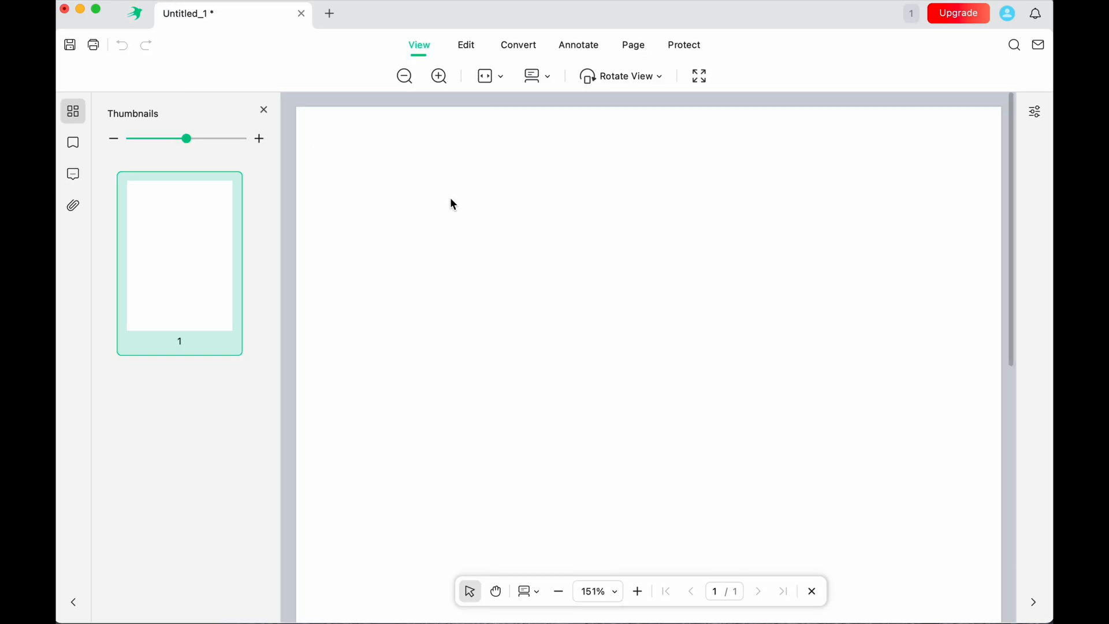
left_click(467, 45)
left_click(526, 48)
left_click(567, 51)
left_click(641, 48)
left_click(686, 52)
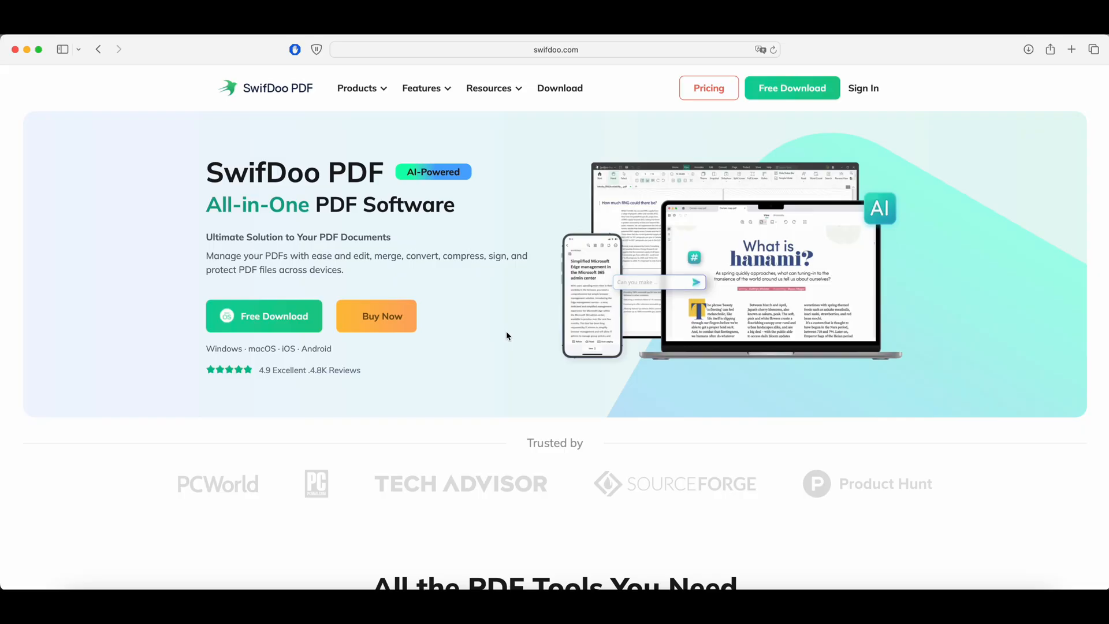
- On the swifdoo.com home page, examine the feature overview and the versions offered for Windows, Mac, Web, iOS and Android
scroll(507, 335, "down", 5)
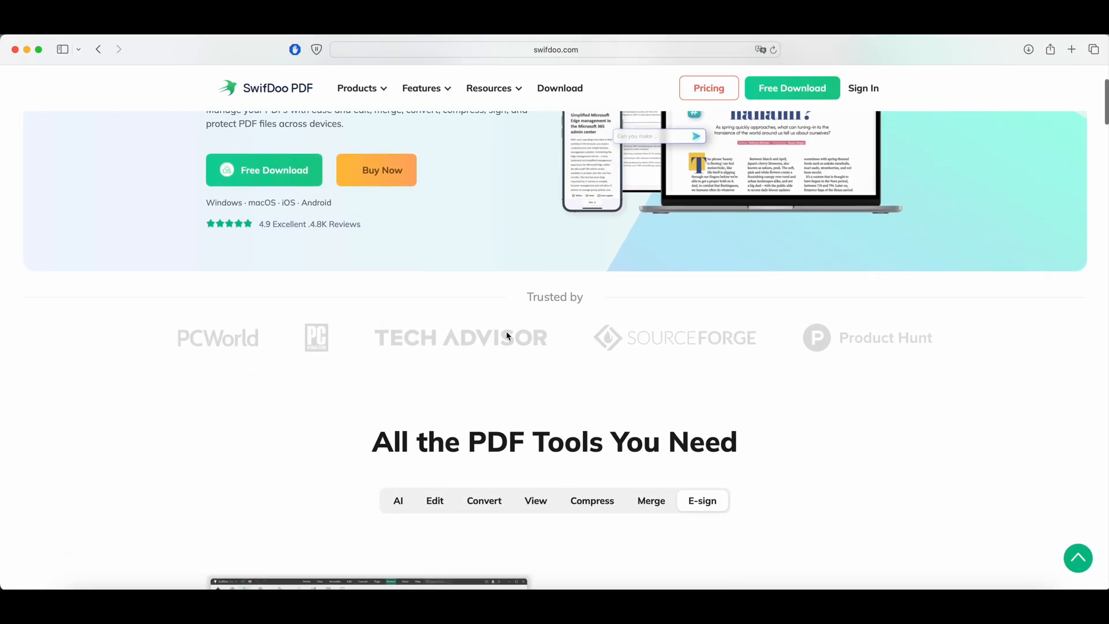
scroll(507, 336, "down", 12)
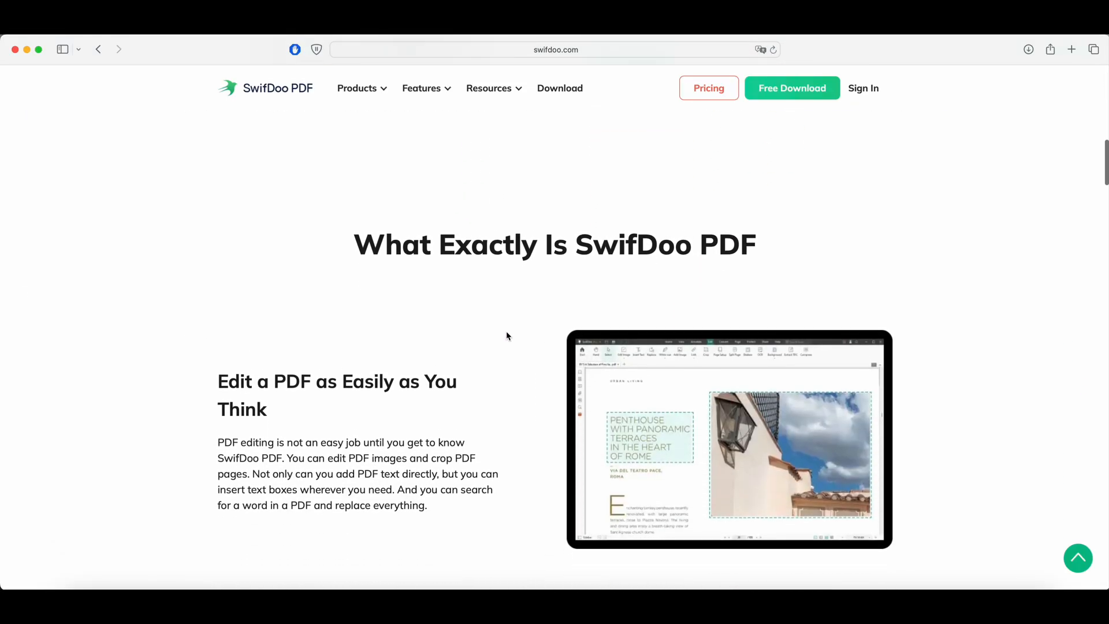
scroll(507, 335, "down", 15)
scroll(506, 331, "down", 12)
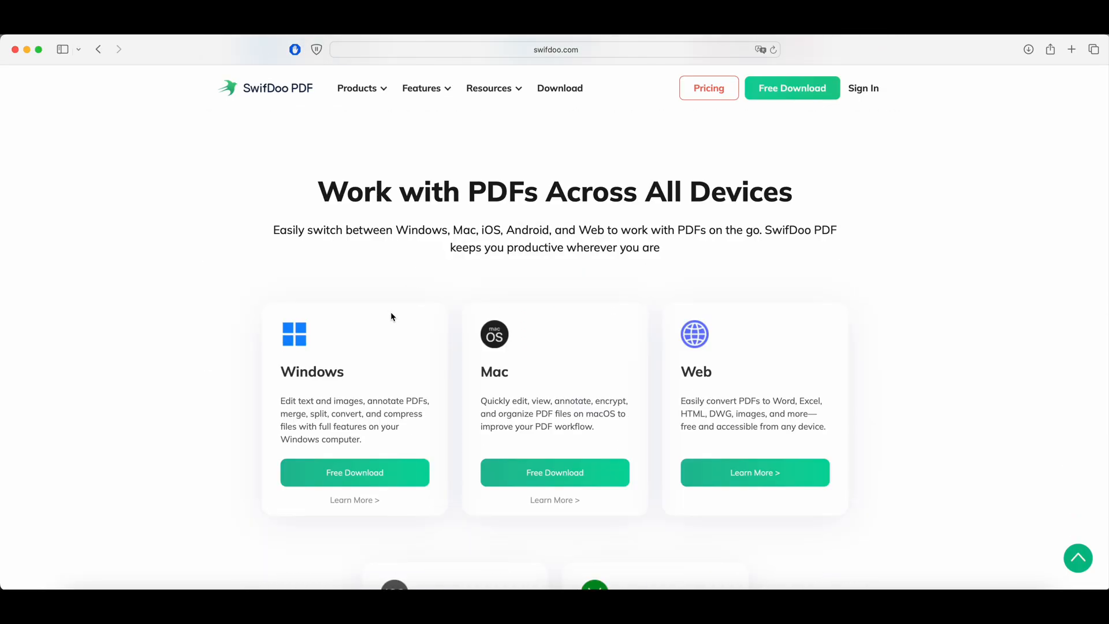
scroll(617, 345, "down", 2)
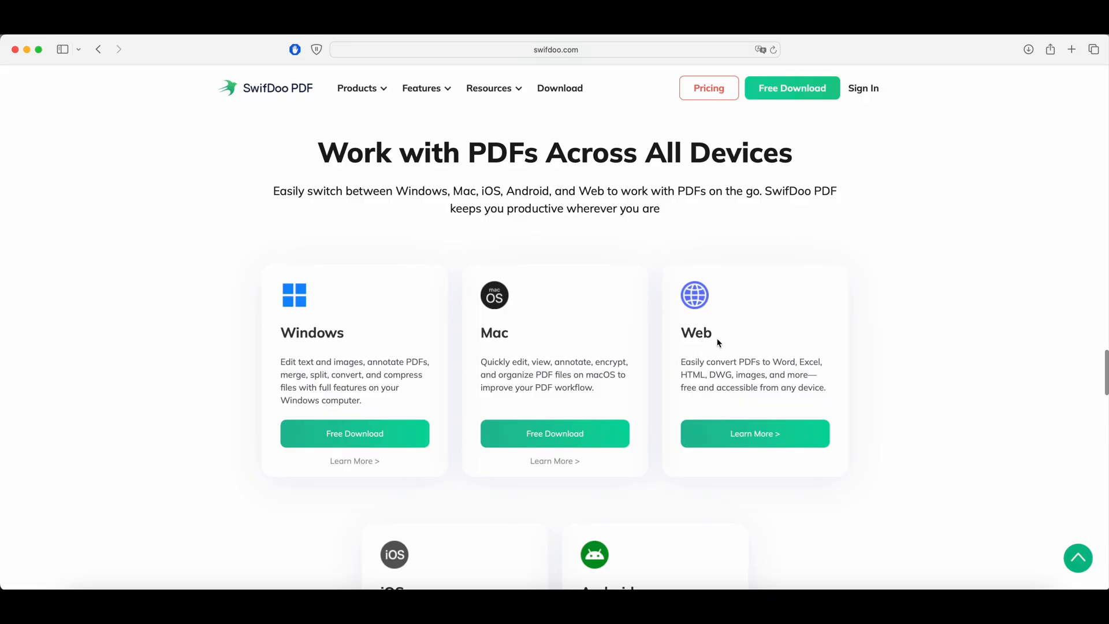
scroll(718, 344, "down", 5)
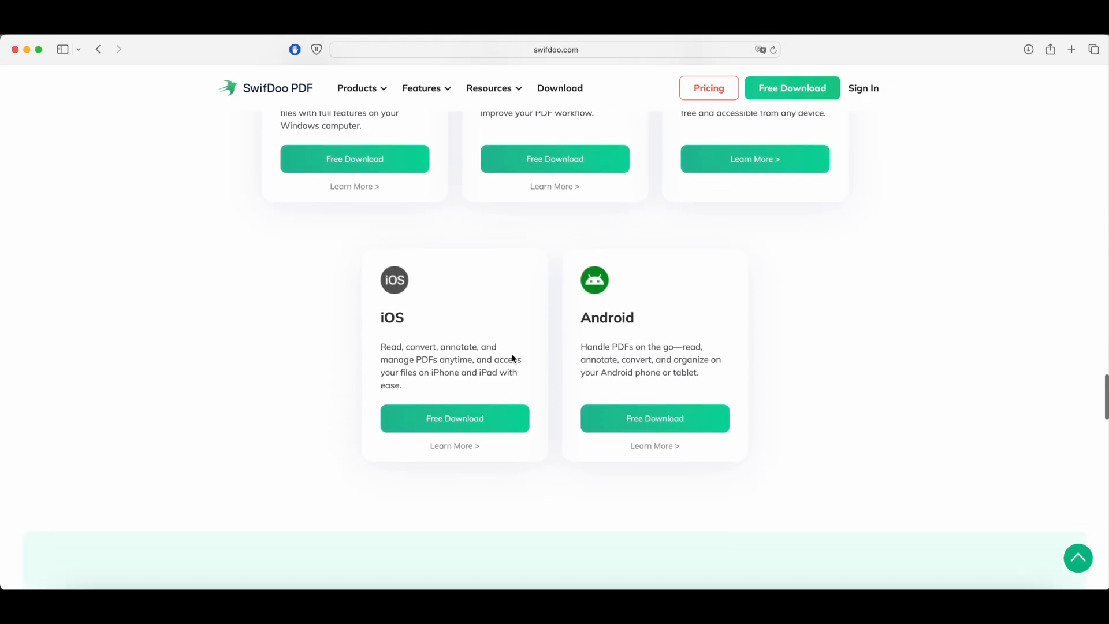